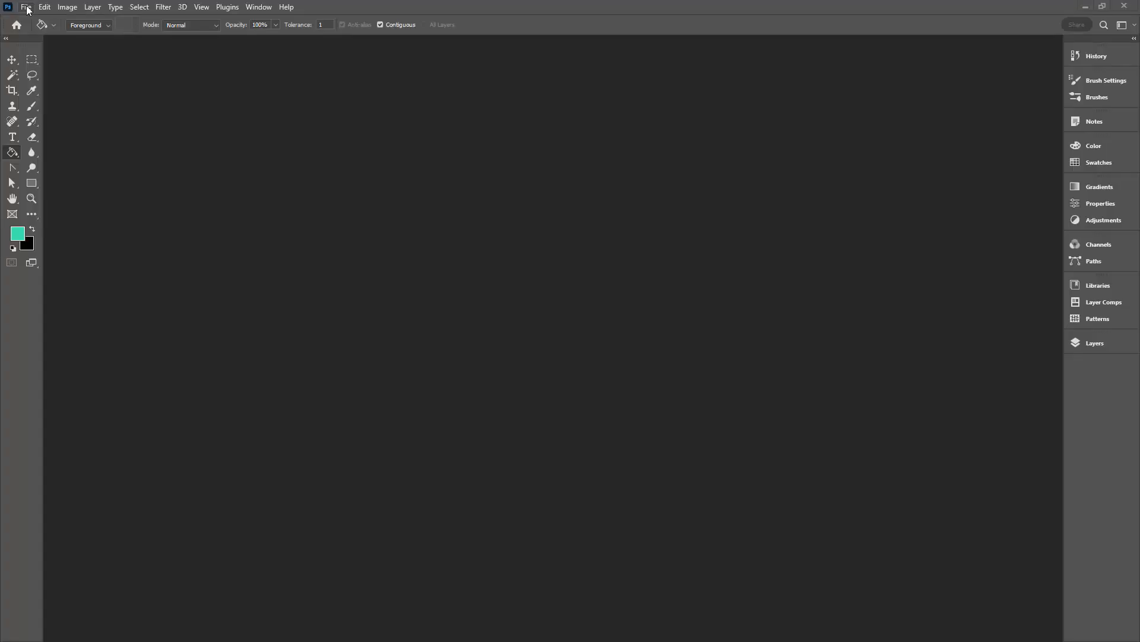
# Step: Create a new blank 1000 × 1000 px document at 300 ppi from File > New
pyautogui.click(26, 8)
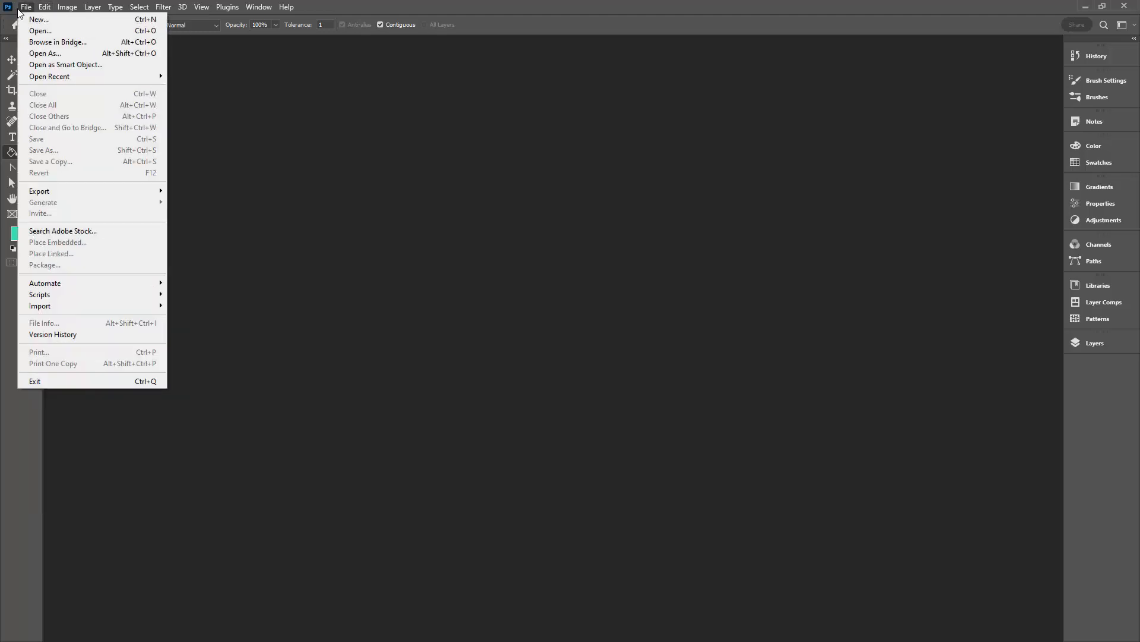
pyautogui.click(40, 29)
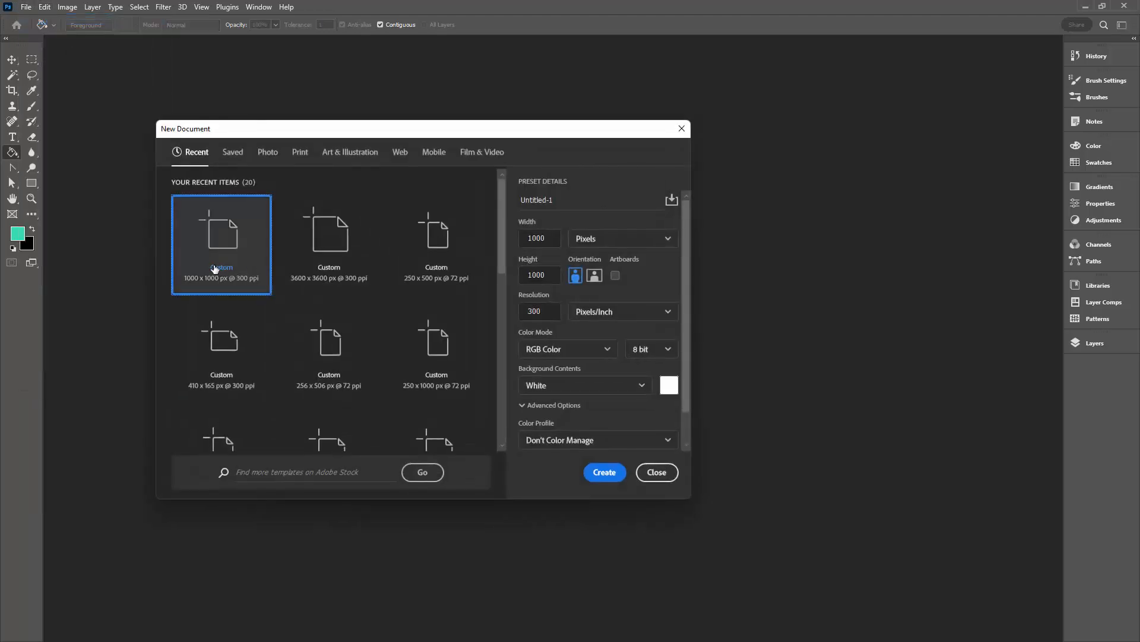
pyautogui.click(604, 473)
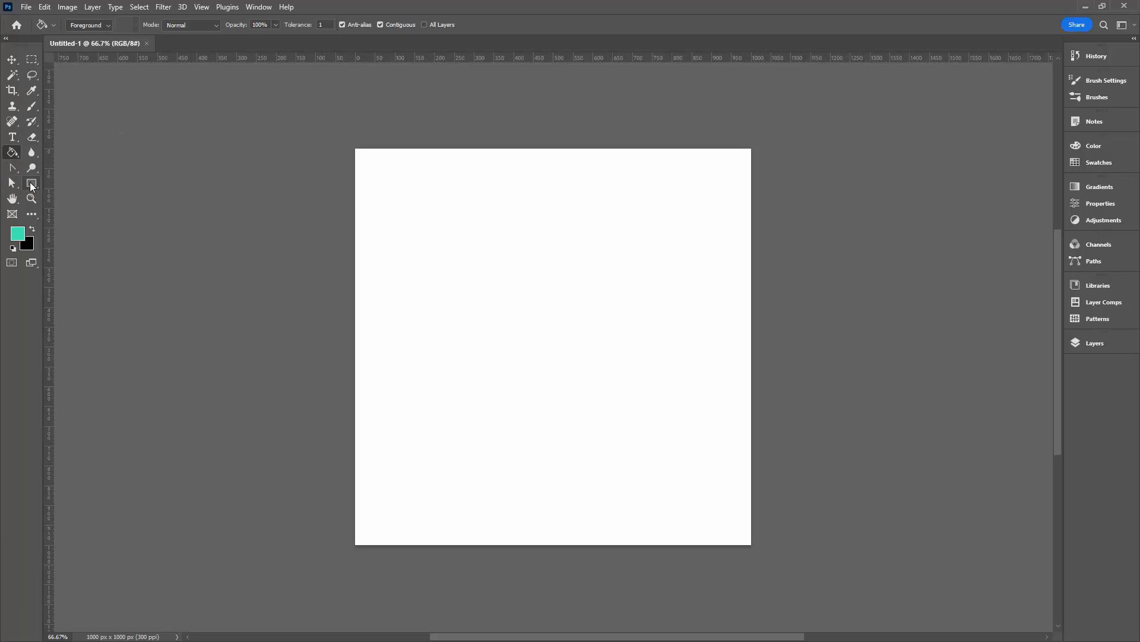
# Step: Draw a teal ellipse 200 px wide by 400 px tall near the canvas centre with the Ellipse tool
pyautogui.rightClick(31, 184)
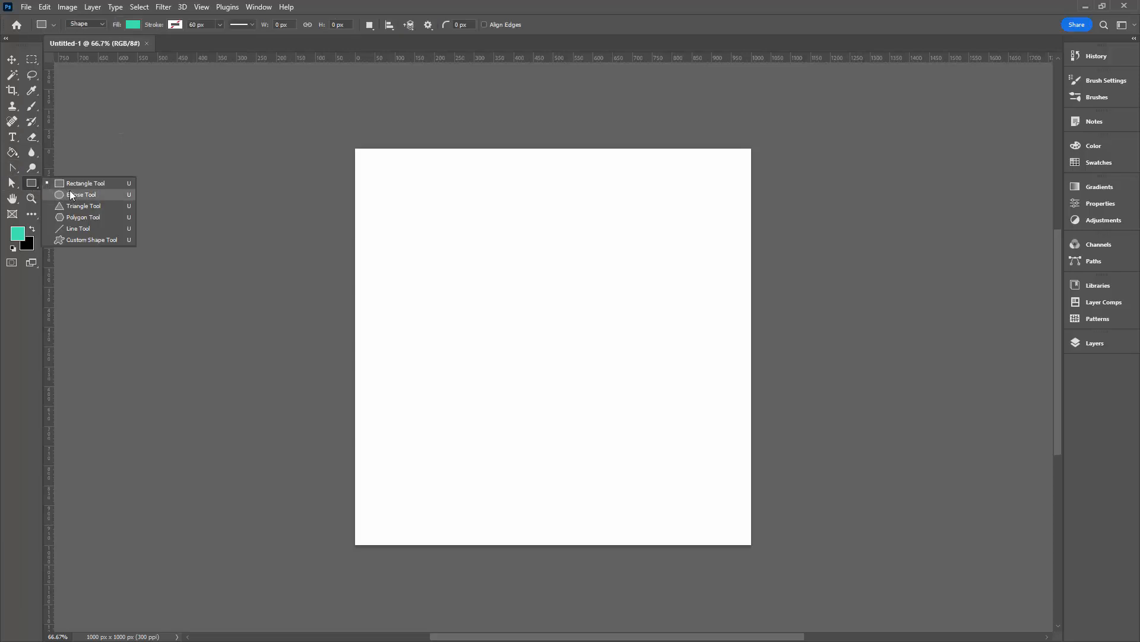
pyautogui.click(70, 195)
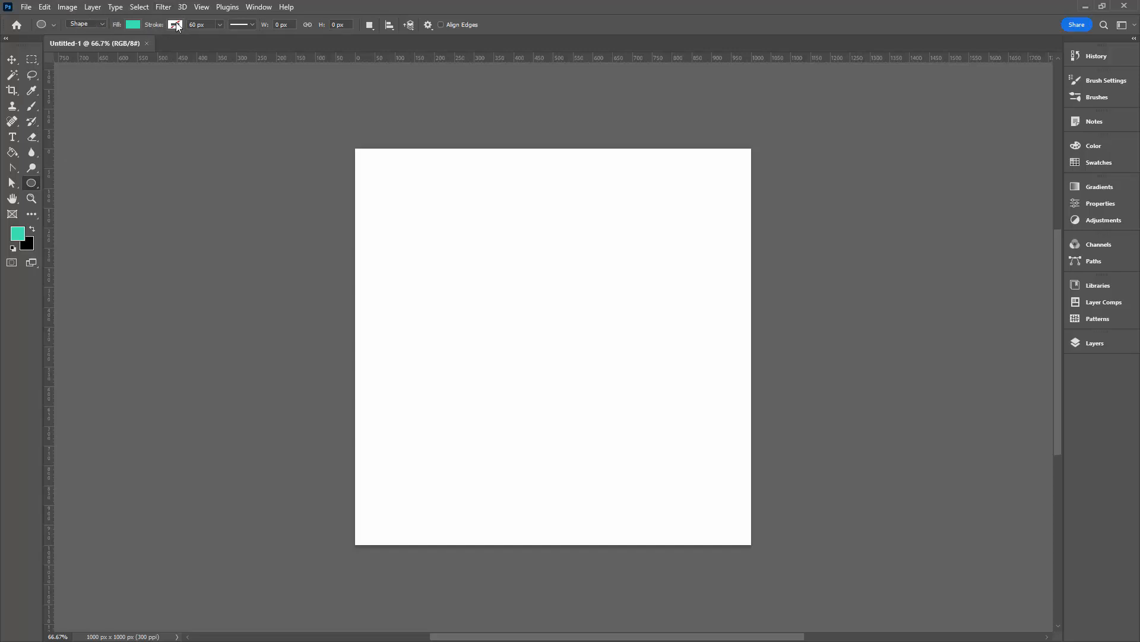
pyautogui.click(514, 281)
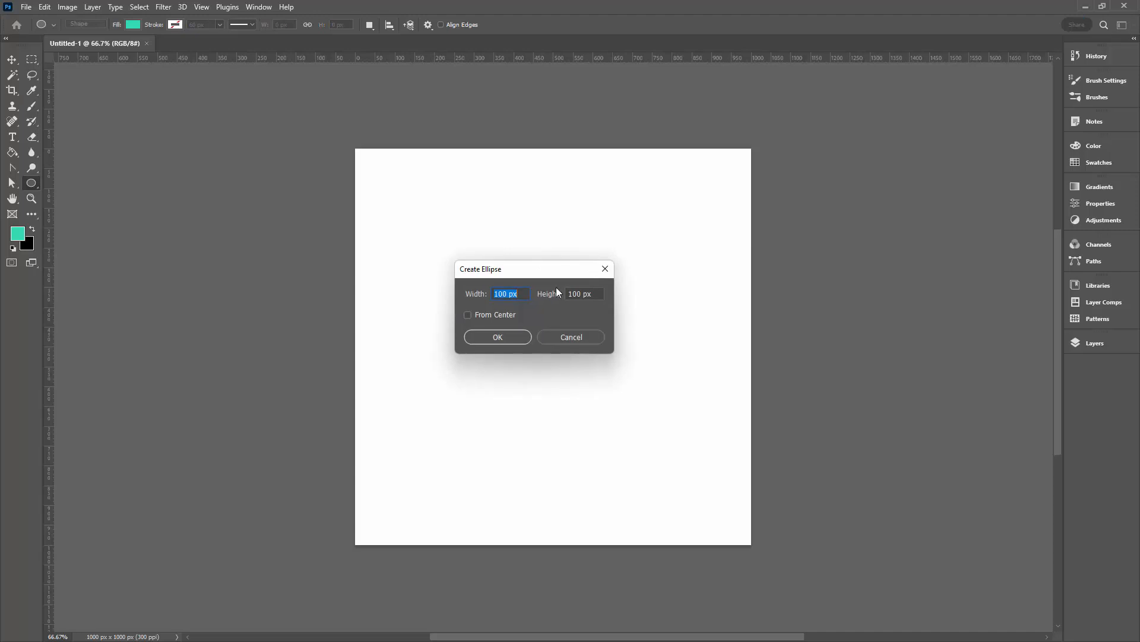
pyautogui.write('200')
pyautogui.press('Tab')
pyautogui.click(501, 337)
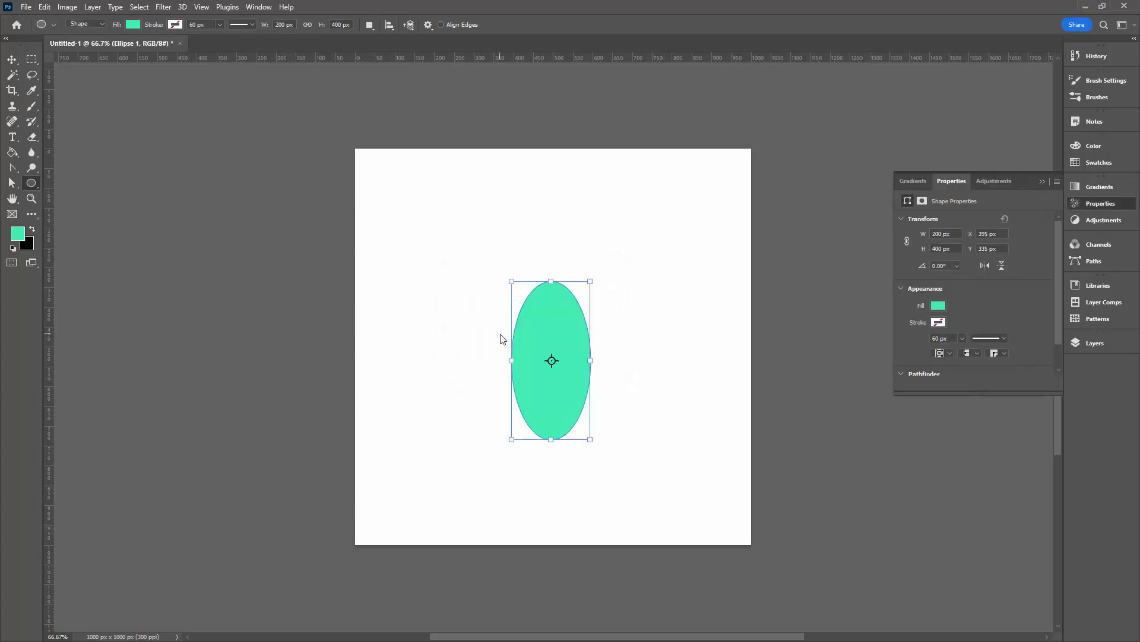
# Step: Select the ellipse path and switch to Direct Selection to work on individual anchor points
pyautogui.click(13, 182)
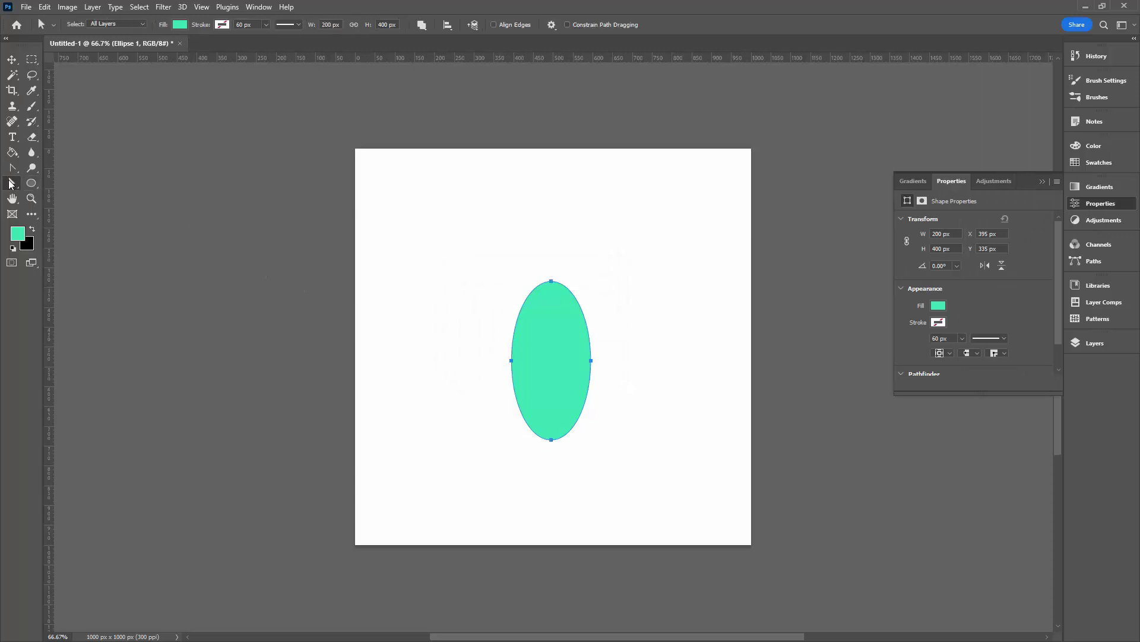
pyautogui.click(541, 270)
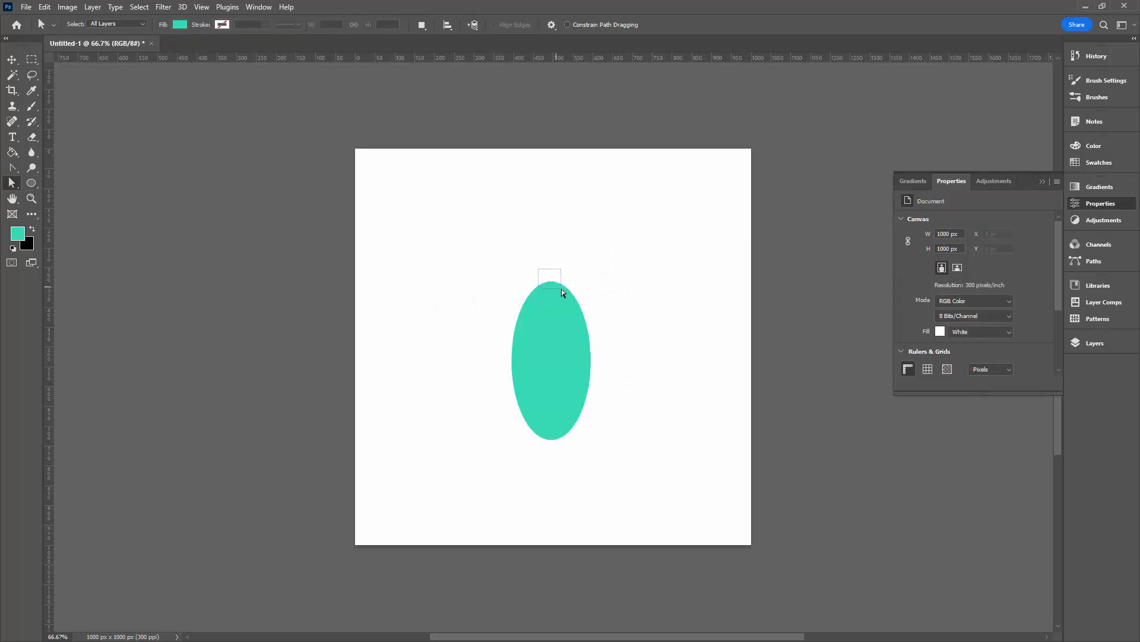
pyautogui.moveTo(538, 268); pyautogui.dragTo(570, 294)
pyautogui.click(534, 265)
pyautogui.rightClick(13, 182)
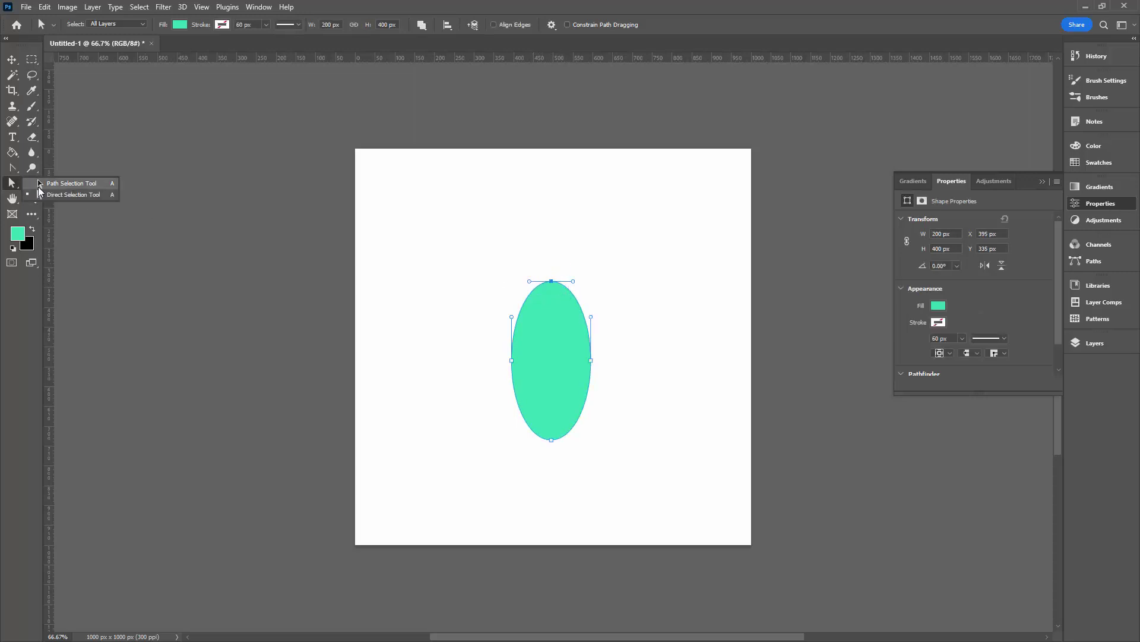
pyautogui.click(98, 195)
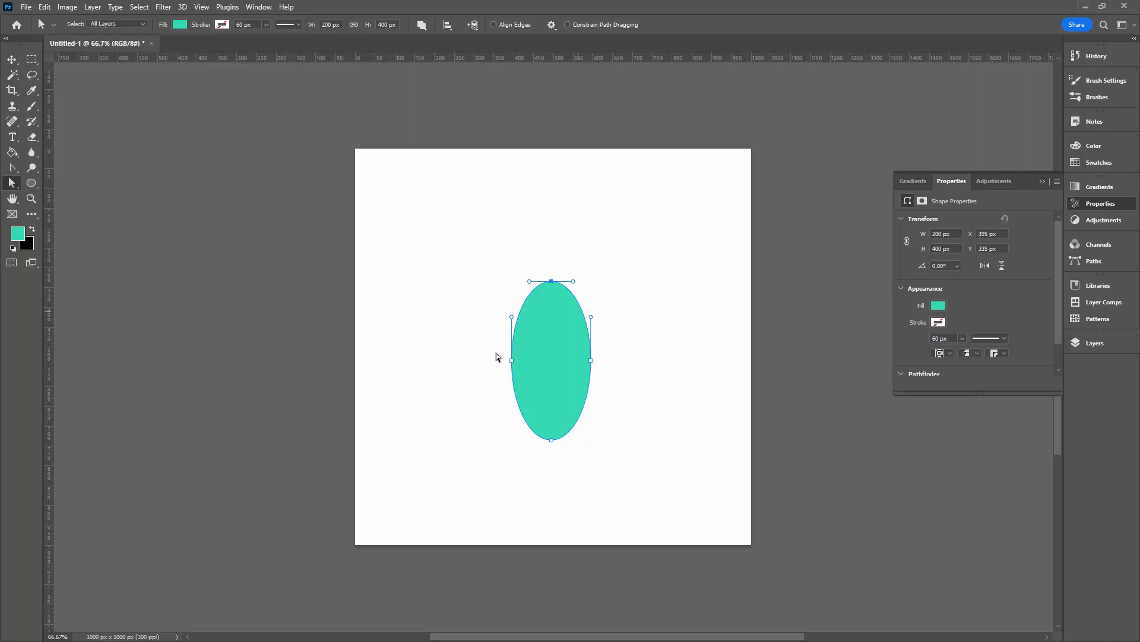
# Step: Convert the top and bottom anchors to sharp points, making a leaf shape, and select its layer
pyautogui.rightClick(15, 168)
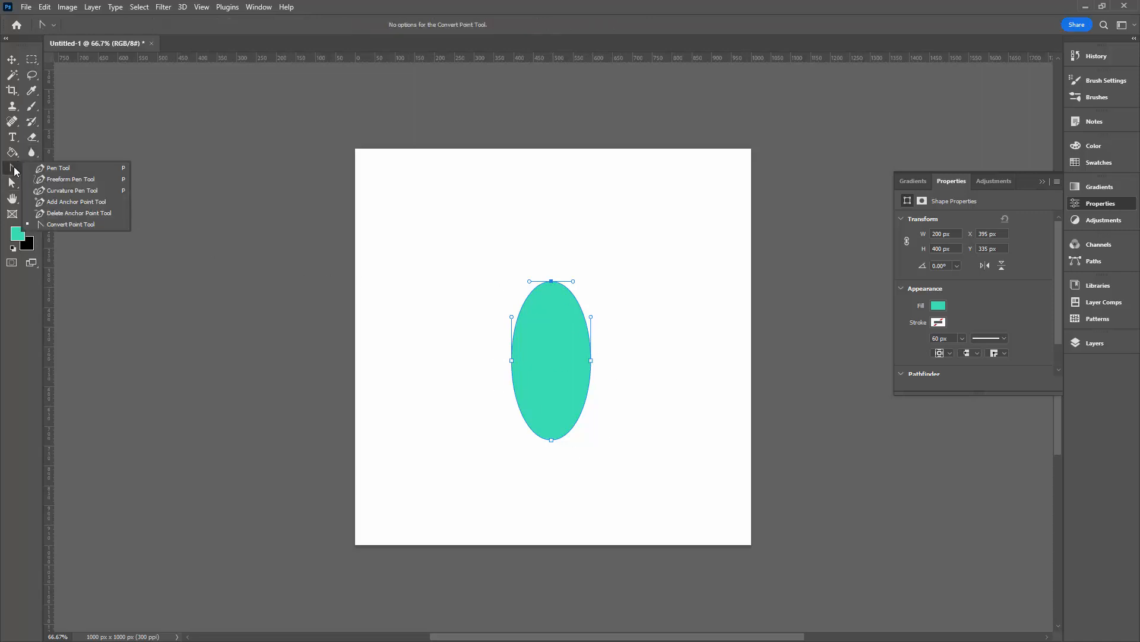
pyautogui.click(62, 225)
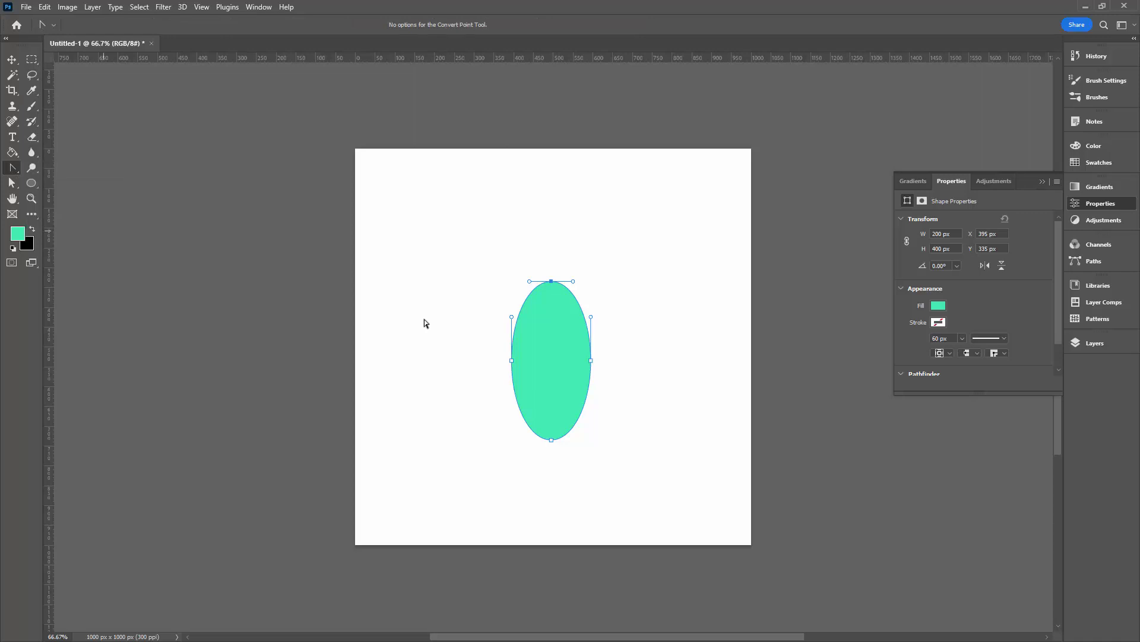
pyautogui.click(552, 284)
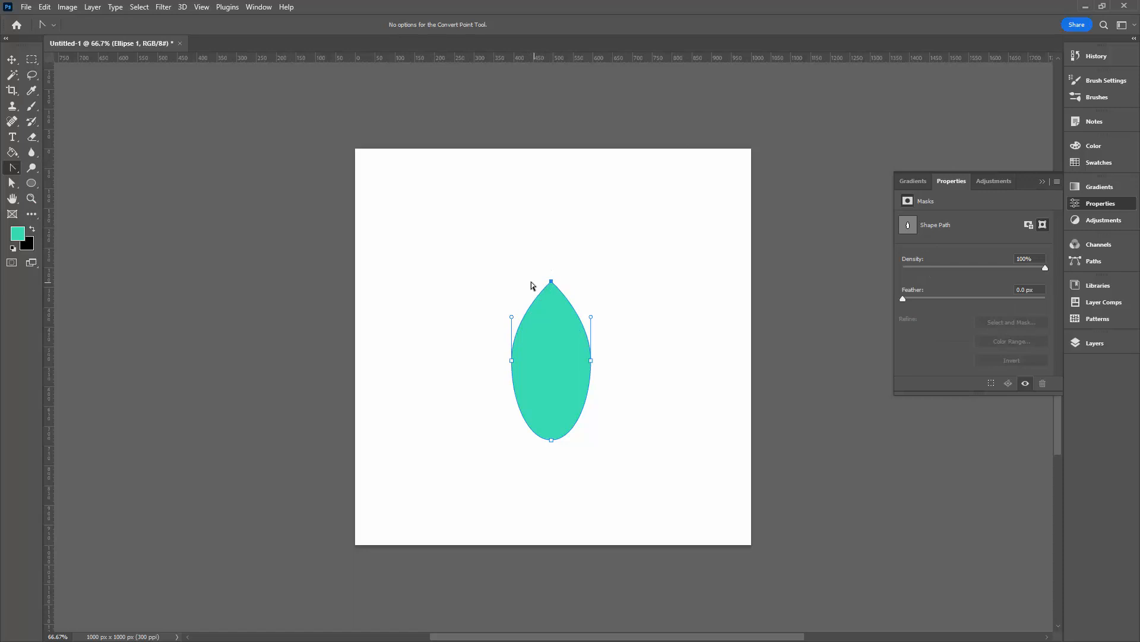
pyautogui.click(552, 441)
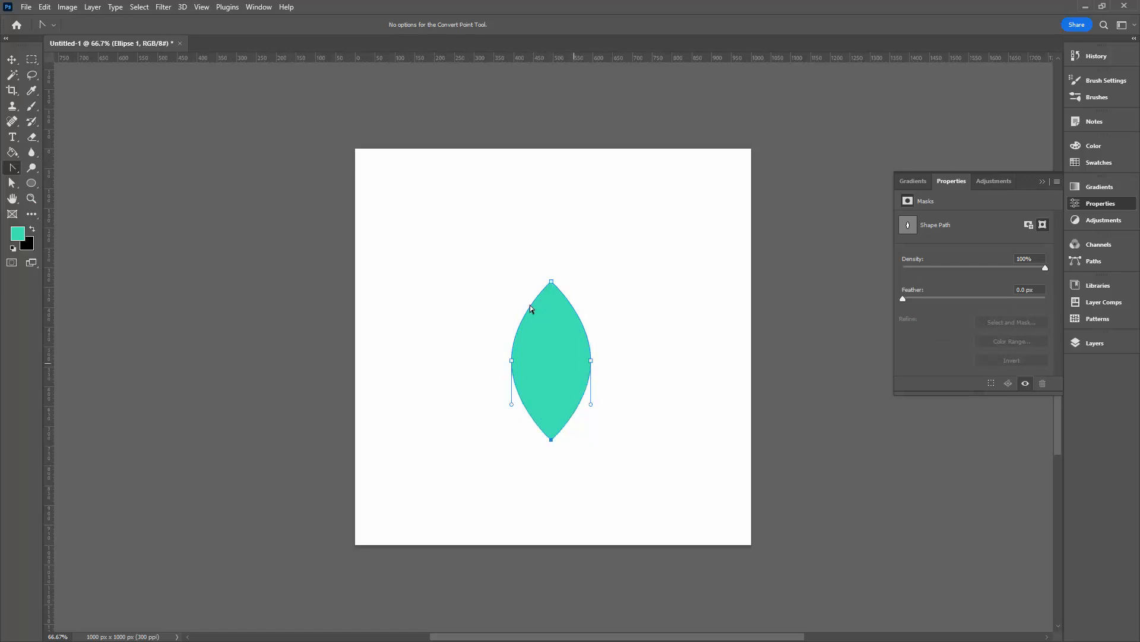
pyautogui.press('v')
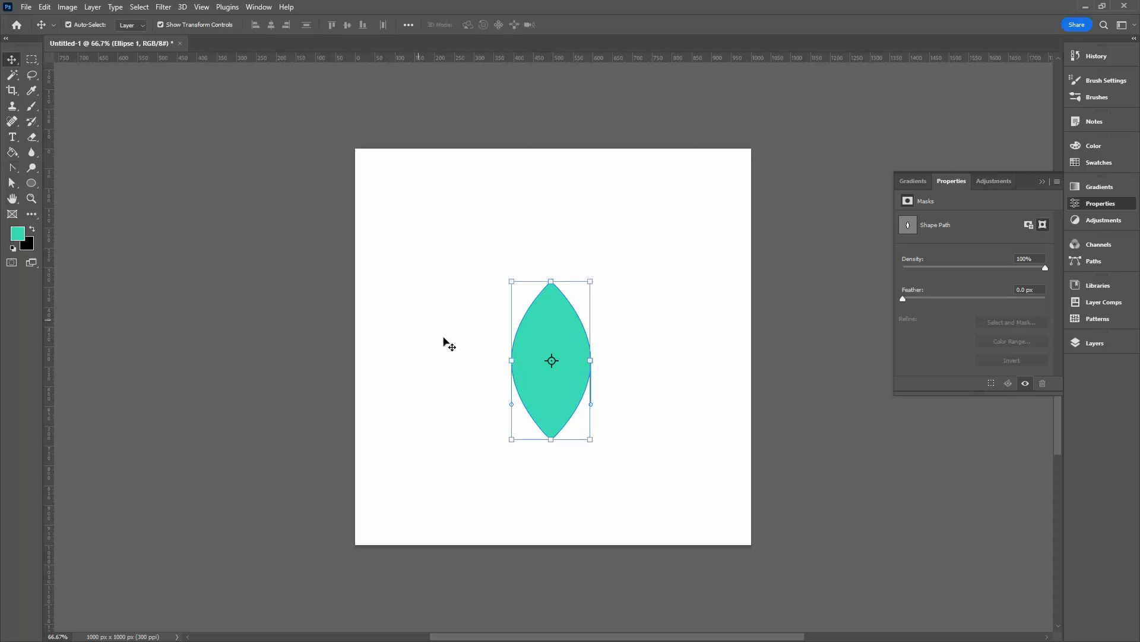
pyautogui.press('Return')
pyautogui.click(533, 344)
# Step: Rotate the teal leaf path by 30 degrees with Free Transform Path and commit it
pyautogui.click(43, 7)
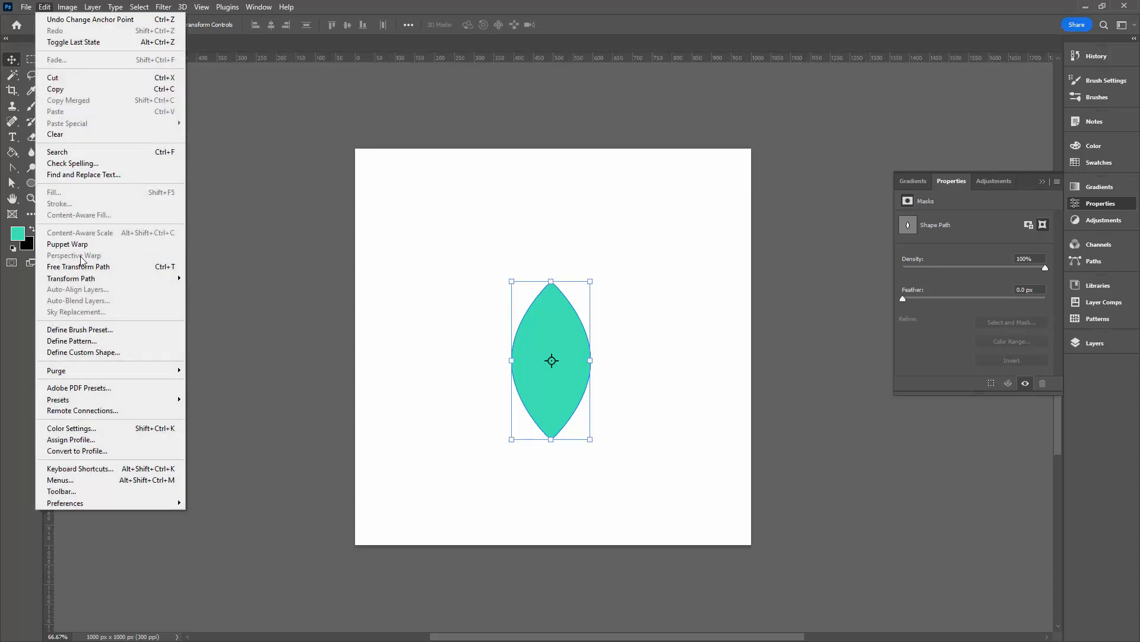
pyautogui.click(81, 265)
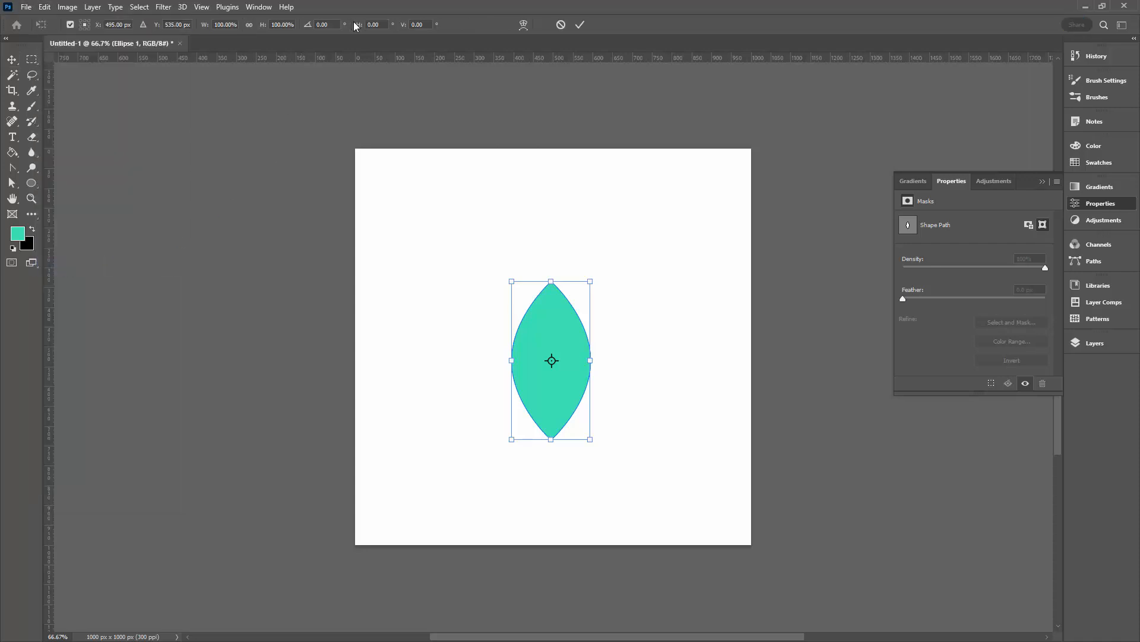
pyautogui.doubleClick(323, 24)
pyautogui.write('30')
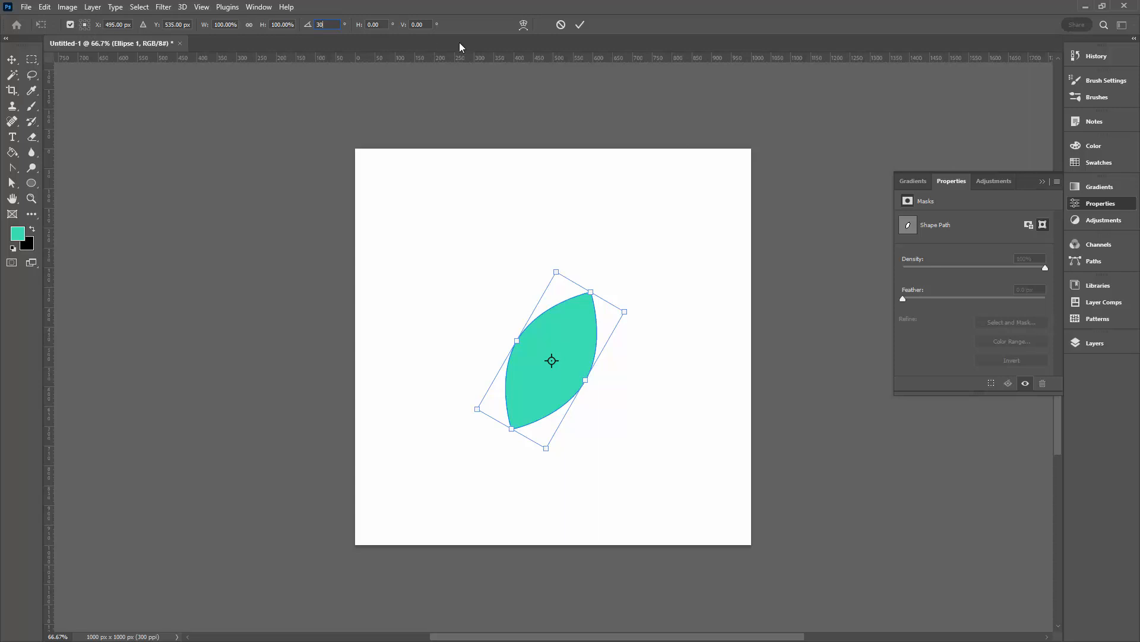
pyautogui.click(580, 25)
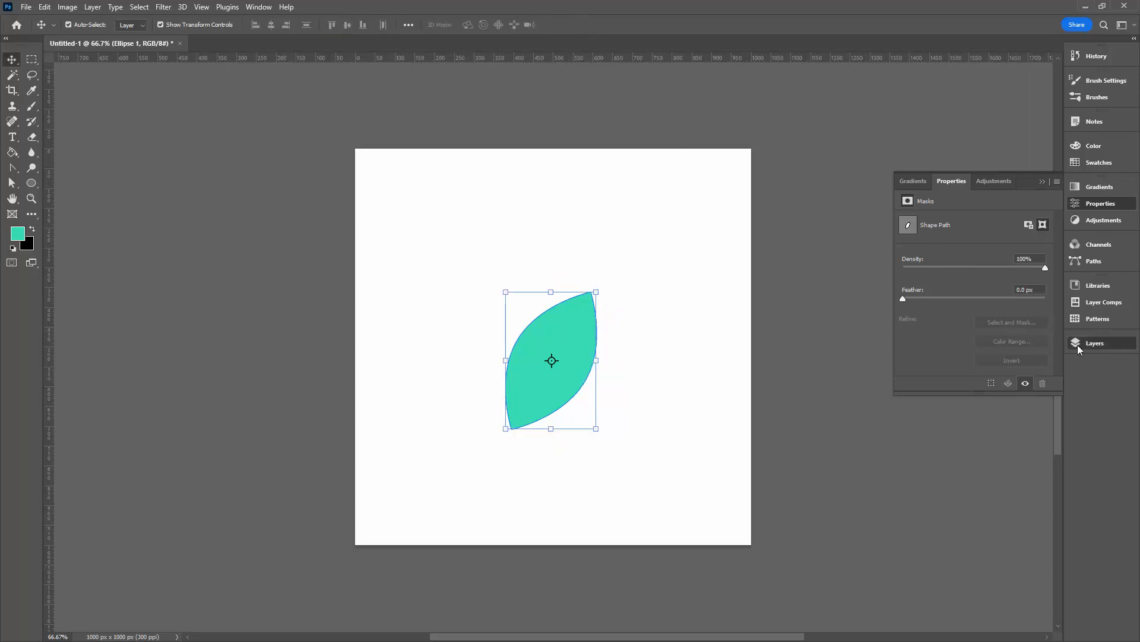
# Step: Duplicate the Ellipse 1 layer and flip the copied leaf horizontally
pyautogui.click(1099, 342)
pyautogui.rightClick(963, 373)
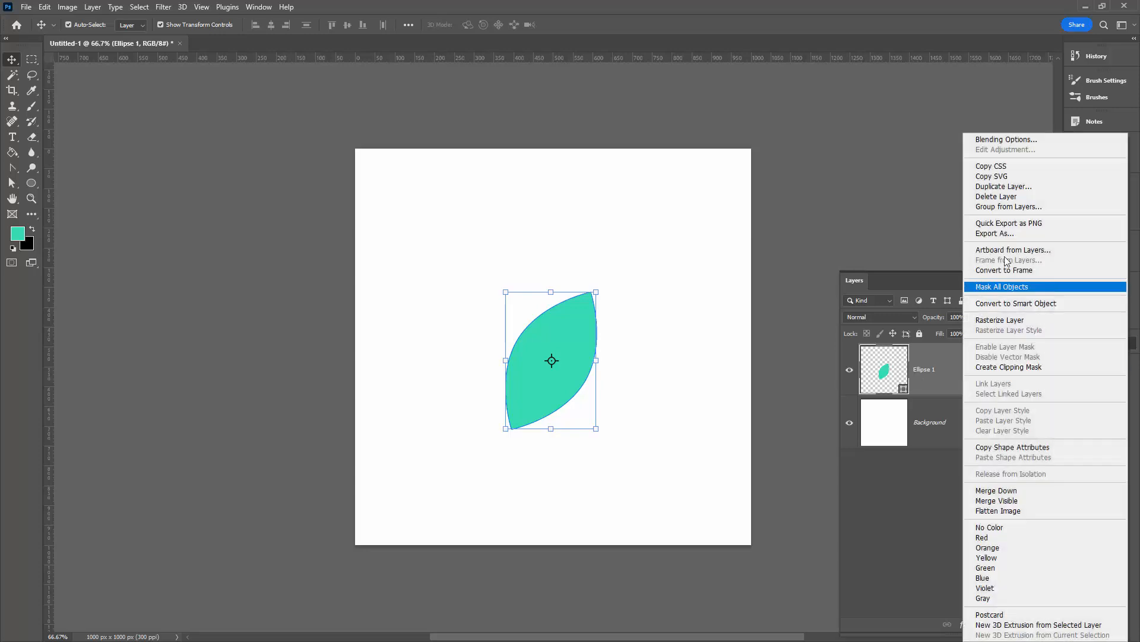
pyautogui.click(998, 187)
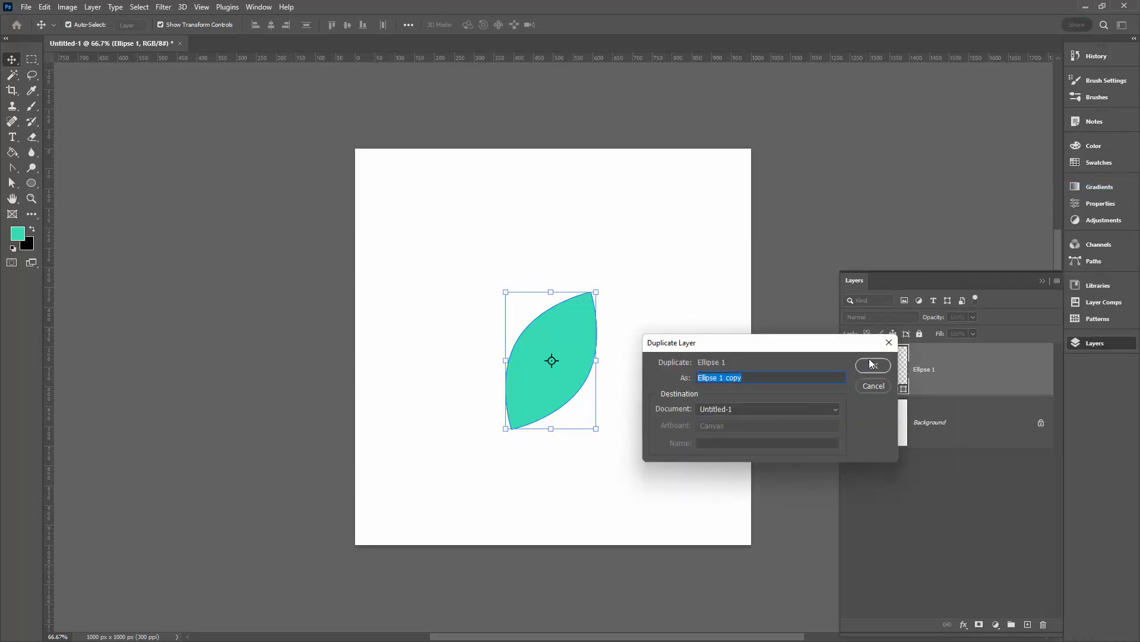
pyautogui.click(873, 365)
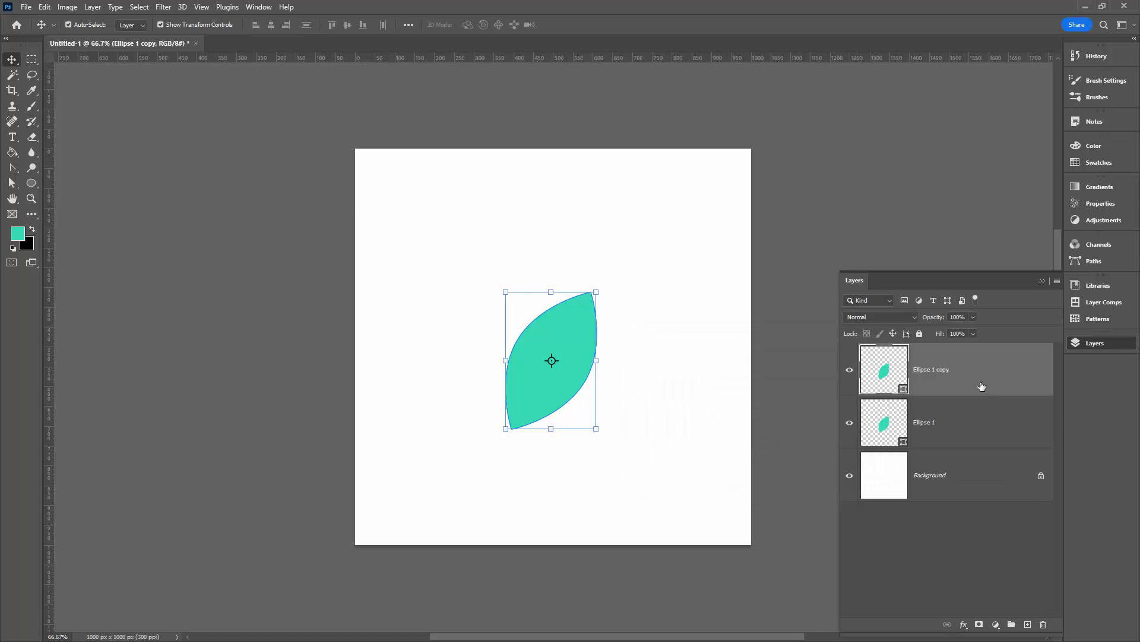
pyautogui.click(44, 7)
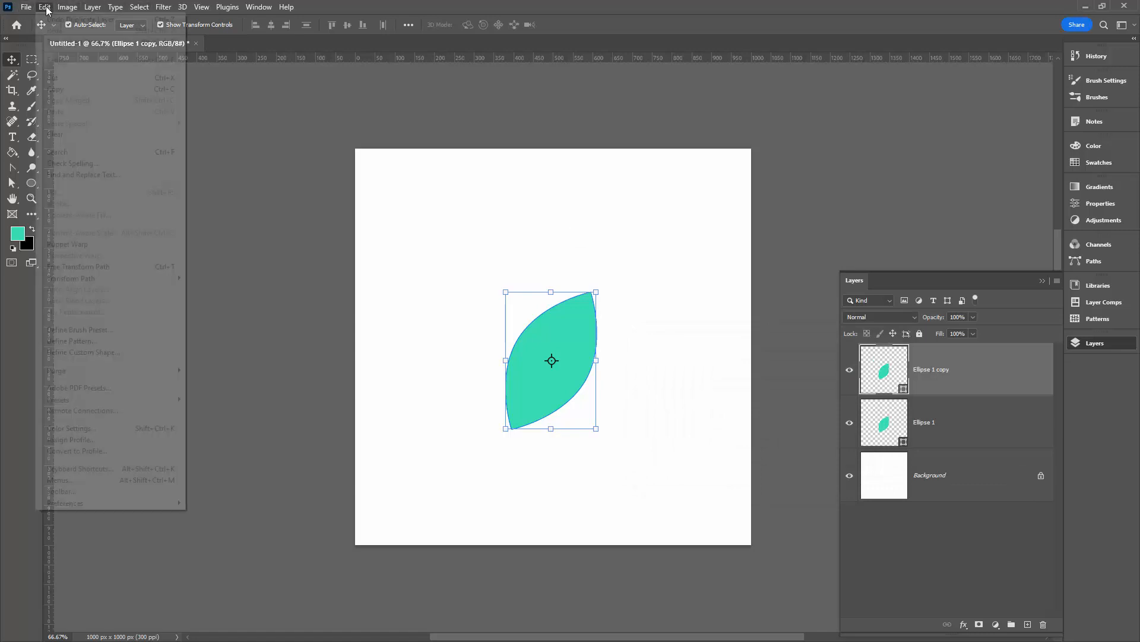
pyautogui.moveTo(72, 278)
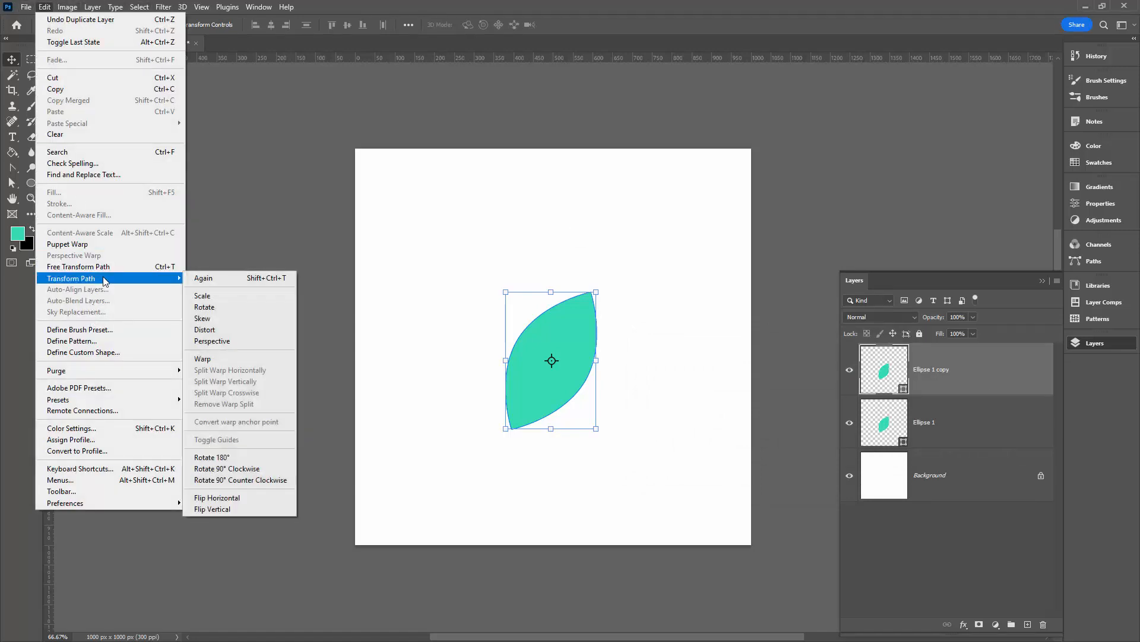
pyautogui.click(245, 499)
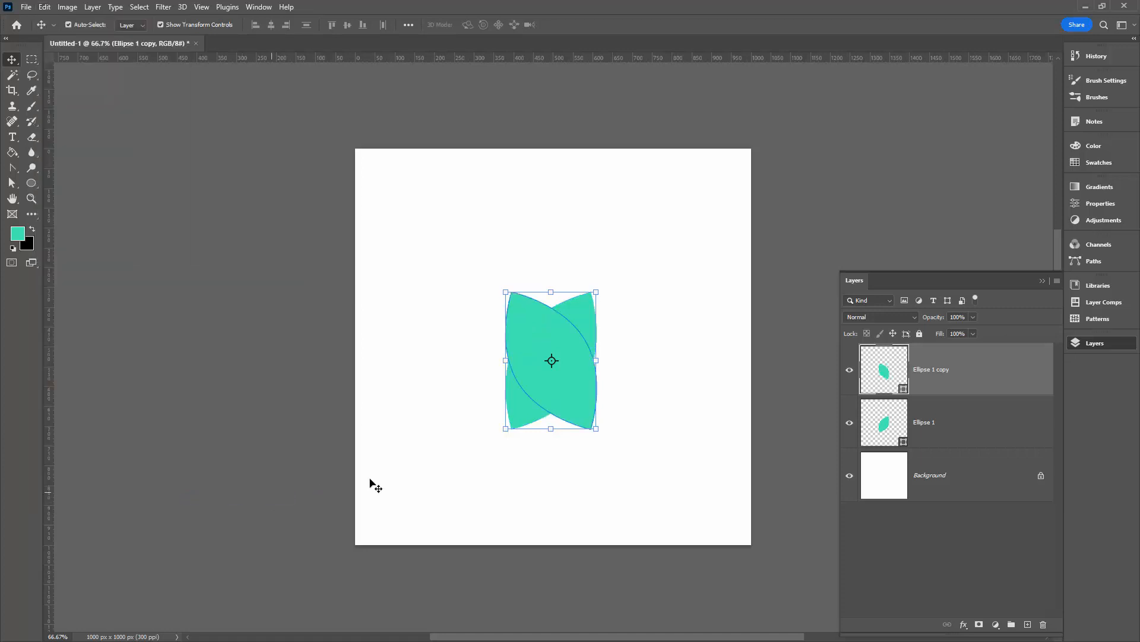
# Step: Move the mirrored leaf just left of the original so the two leaves meet at the bottom in a V
pyautogui.moveTo(565, 396); pyautogui.dragTo(467, 393)
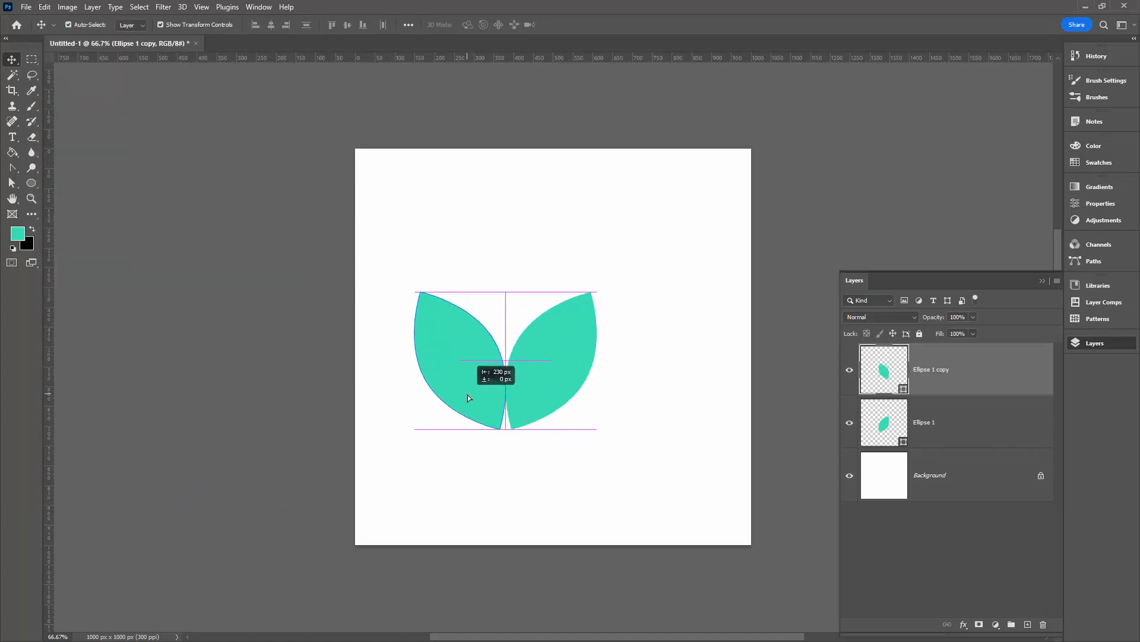
pyautogui.moveTo(467, 393); pyautogui.dragTo(468, 394)
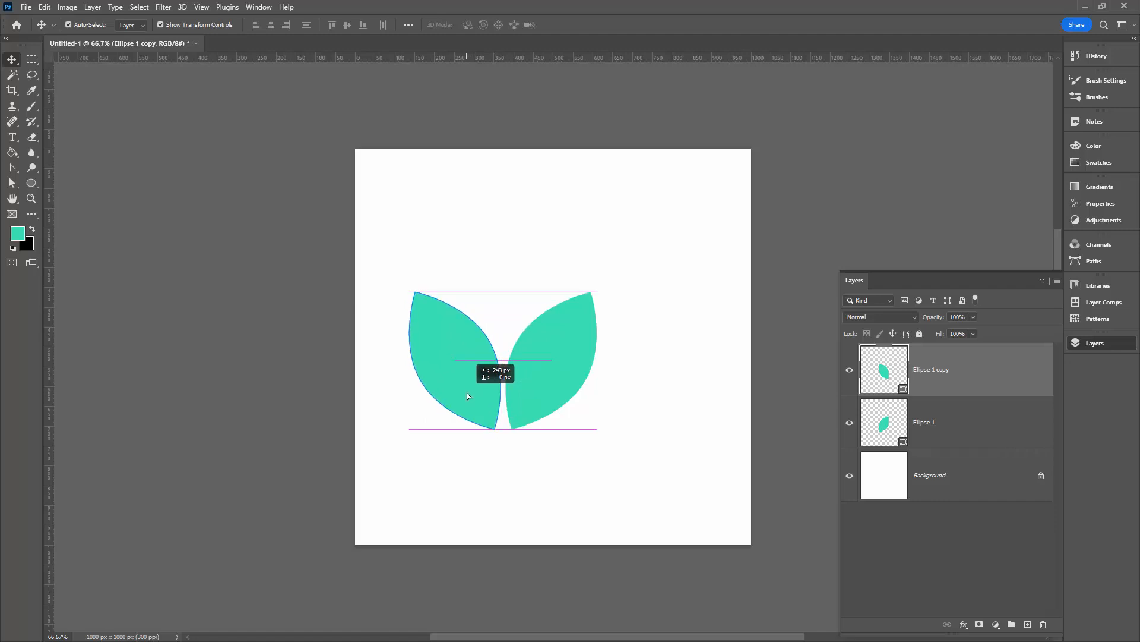
pyautogui.moveTo(467, 393); pyautogui.dragTo(467, 393)
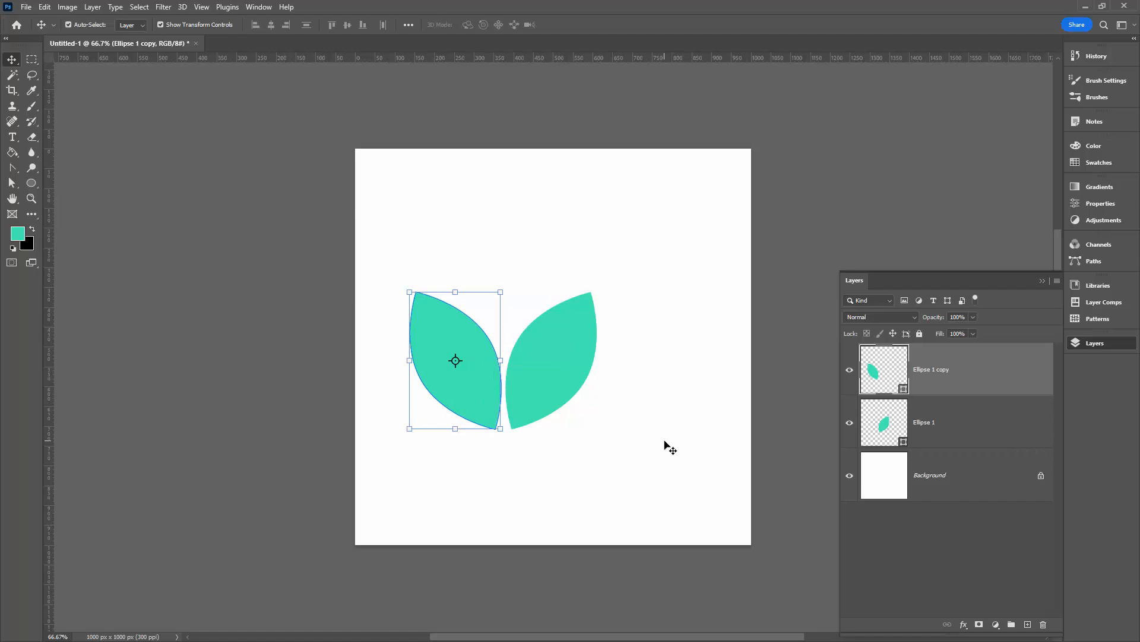
pyautogui.press('Right')
pyautogui.press('Right')
pyautogui.press('Right')
pyautogui.press('Right')
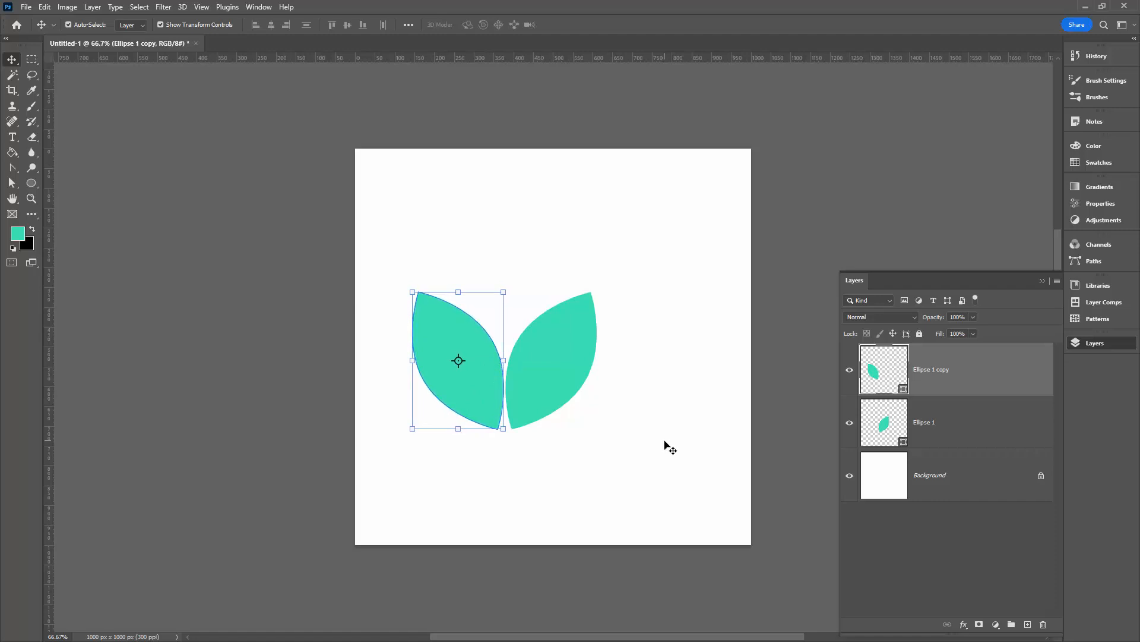
# Step: Zoom in to about 116% and pan so the pair of leaves fills the view
pyautogui.click(31, 198)
pyautogui.moveTo(381, 264); pyautogui.dragTo(410, 302)
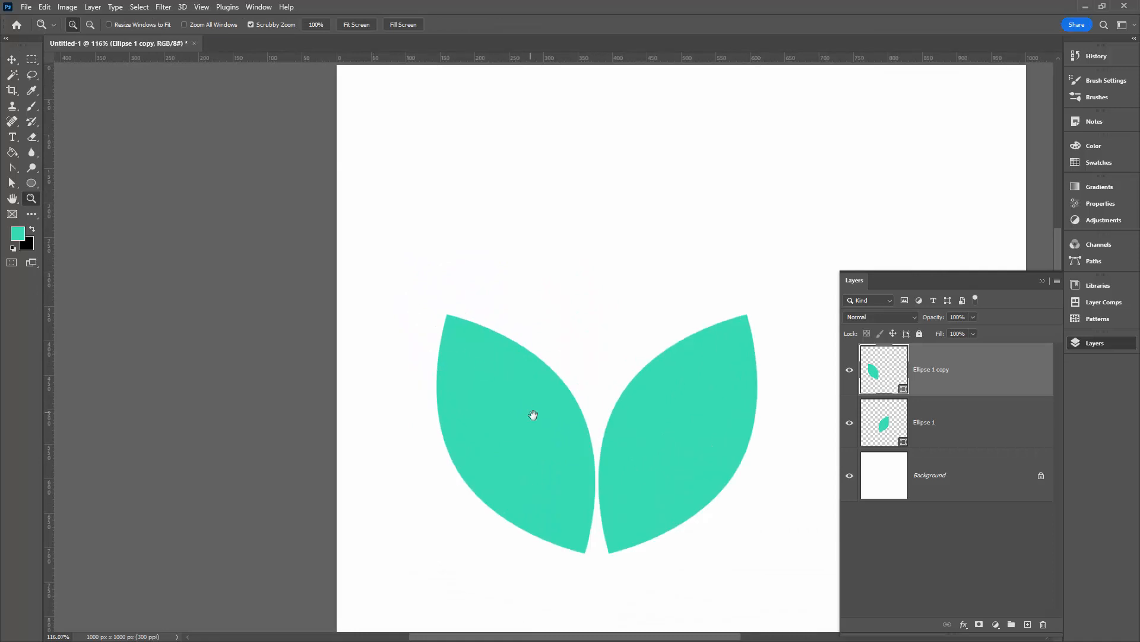
pyautogui.moveTo(531, 415)
pyautogui.mouseDown()
pyautogui.moveTo(368, 290)
pyautogui.moveTo(351, 301)
pyautogui.mouseUp()
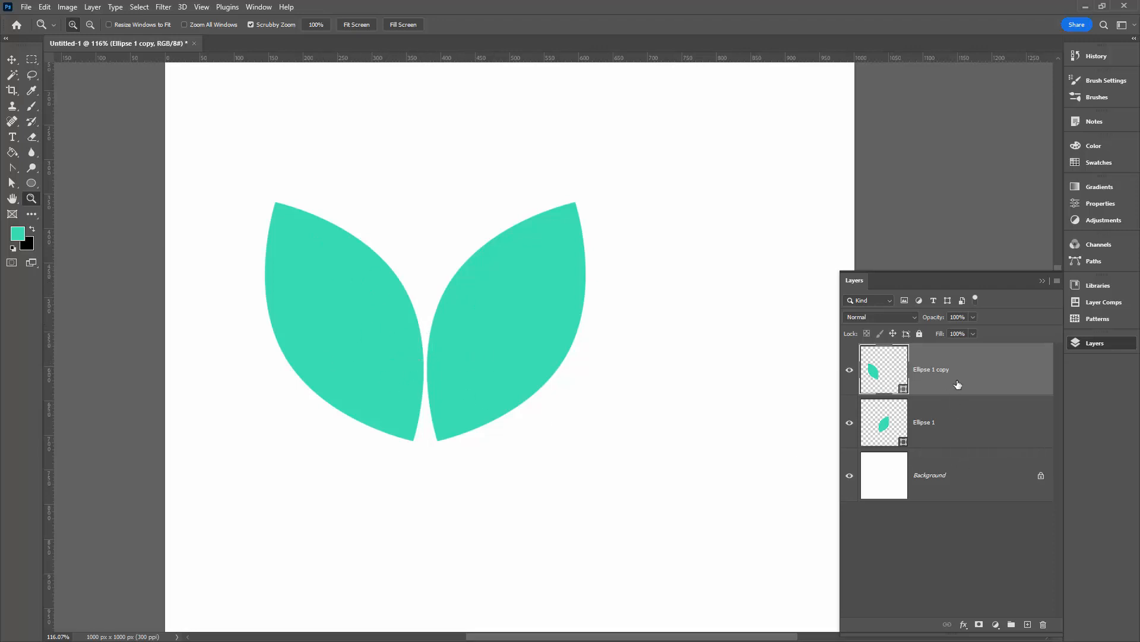
# Step: Duplicate both leaf layers together and switch to the Move tool
pyautogui.keyDown('shift'); pyautogui.click(970, 417); pyautogui.keyUp('shift')
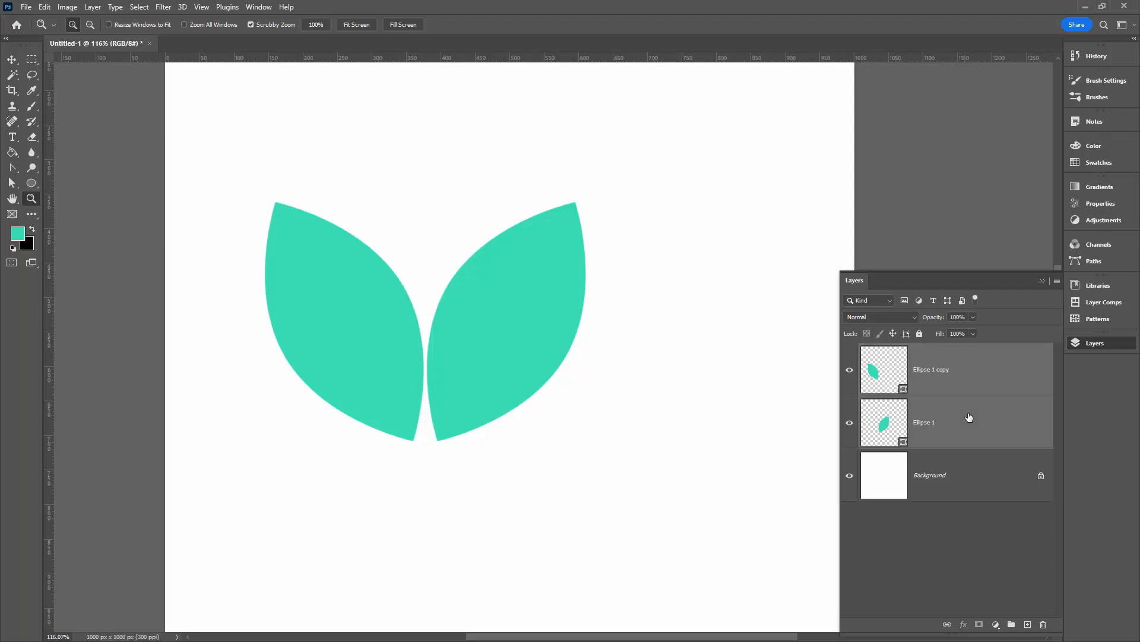
pyautogui.rightClick(969, 417)
pyautogui.click(1011, 189)
pyautogui.click(870, 366)
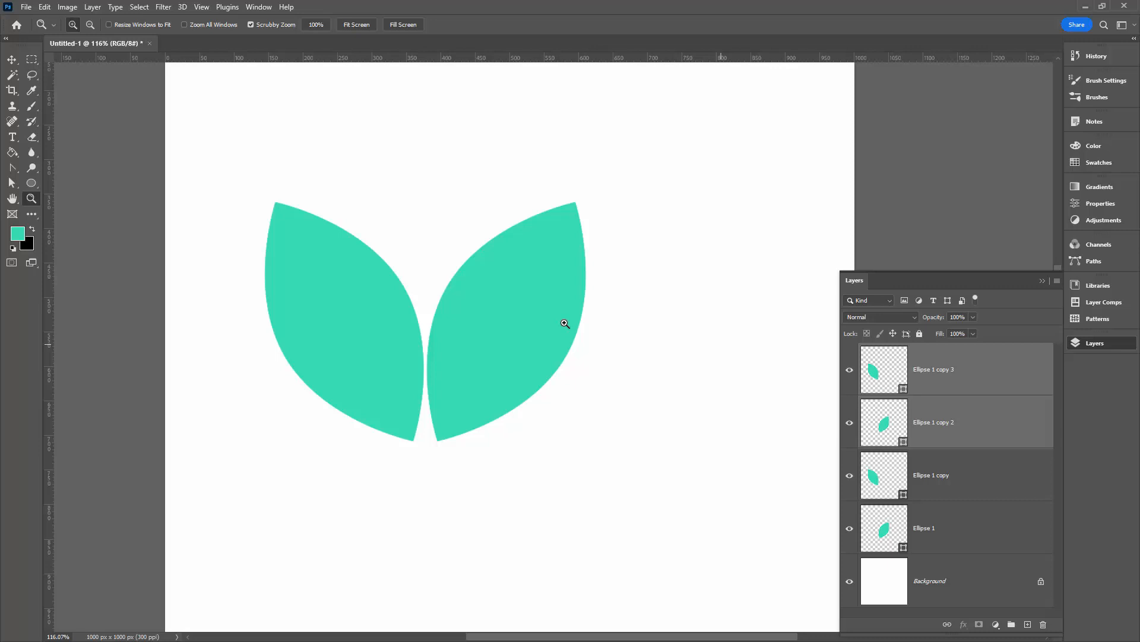
pyautogui.click(11, 59)
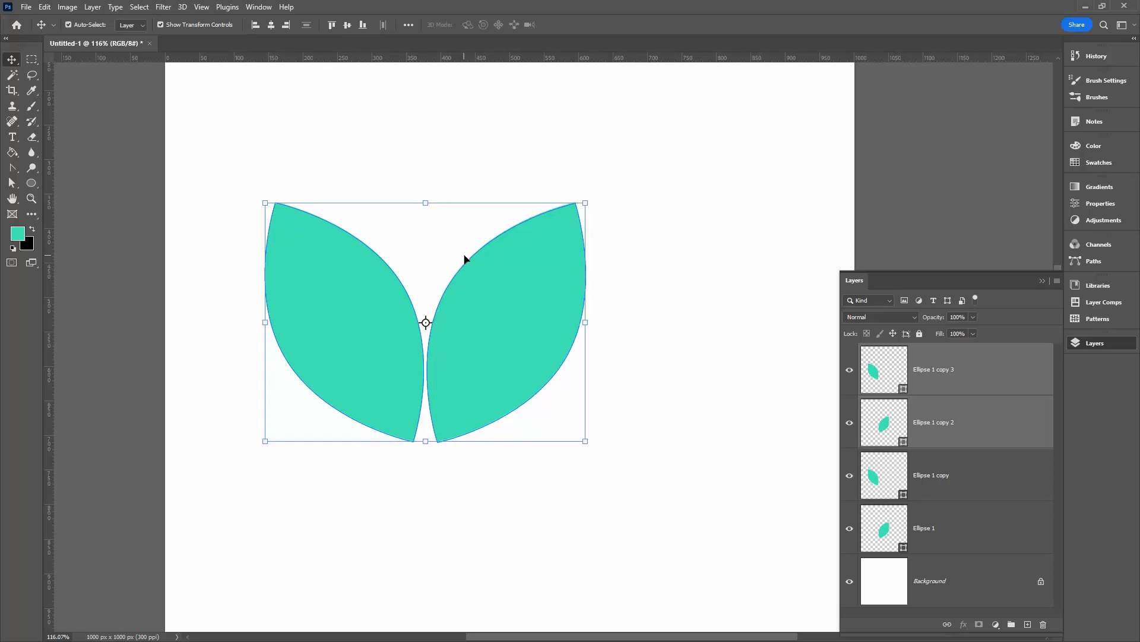
# Step: Nudge the duplicated pair straight down with arrow keys to form a second row of stitches
pyautogui.press('Down')
pyautogui.press('Down')
pyautogui.press('Down')
pyautogui.press('Down')
pyautogui.press('Down')
pyautogui.press('Down')
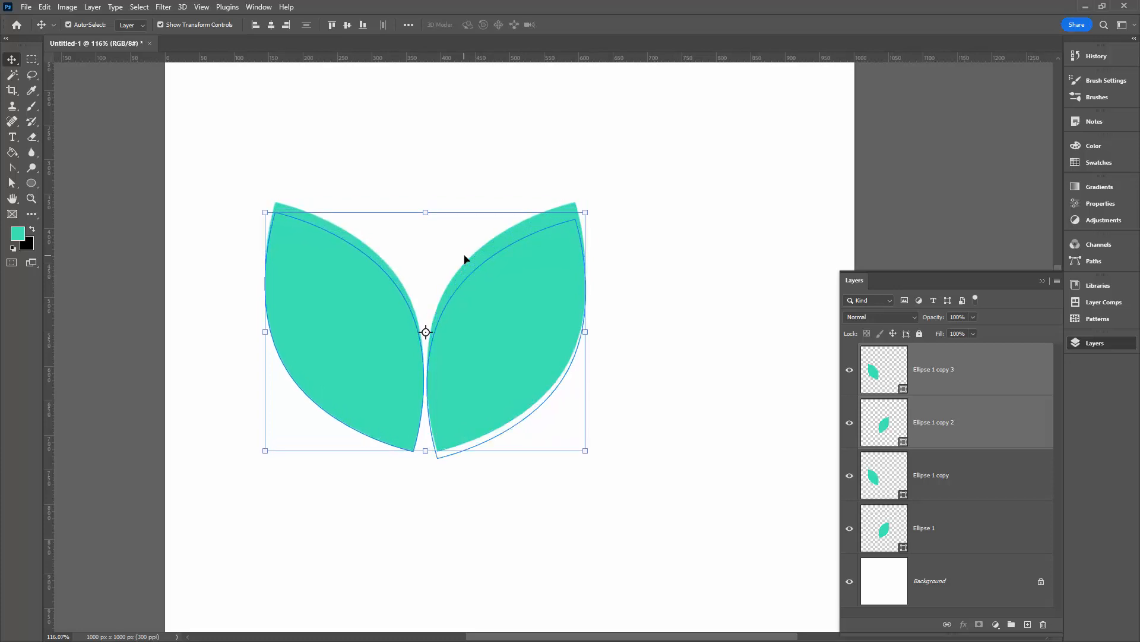
pyautogui.press('Down')
pyautogui.press('Down')
pyautogui.press('Down')
pyautogui.press('Down')
pyautogui.hotkey('shift', 'Down')
pyautogui.hotkey('shift', 'Down')
pyautogui.hotkey('shift', 'Down')
pyautogui.hotkey('shift', 'Down')
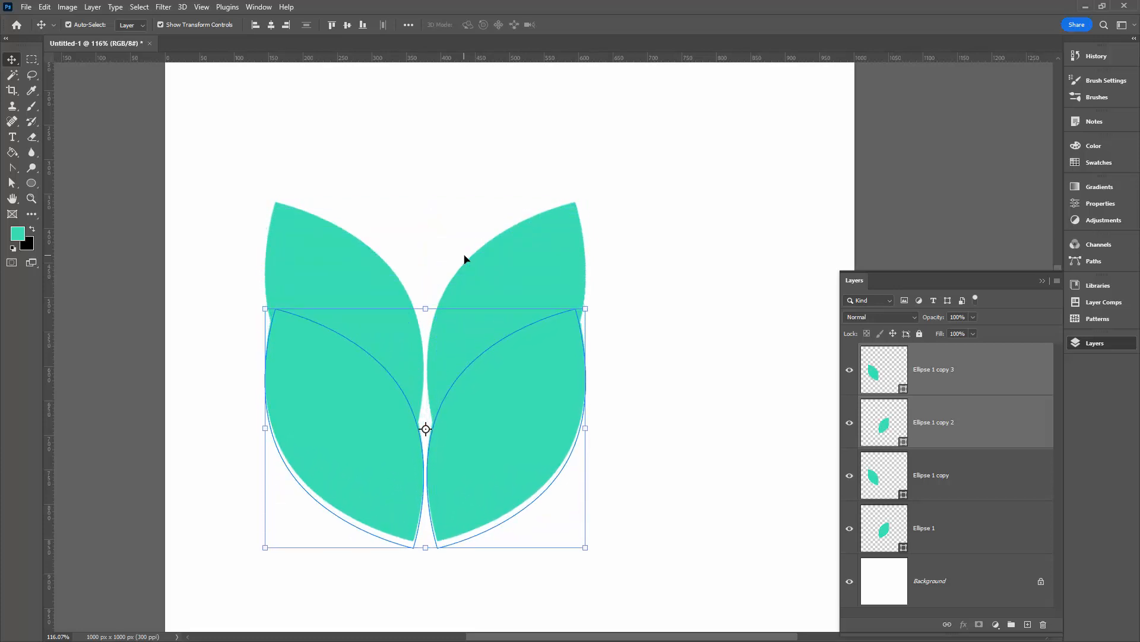
pyautogui.hotkey('shift', 'Down')
pyautogui.hotkey('shift', 'Down')
pyautogui.hotkey('shift', 'Down')
pyautogui.hotkey('shift', 'Down')
pyautogui.hotkey('shift', 'Down')
pyautogui.press('Down')
pyautogui.press('Down')
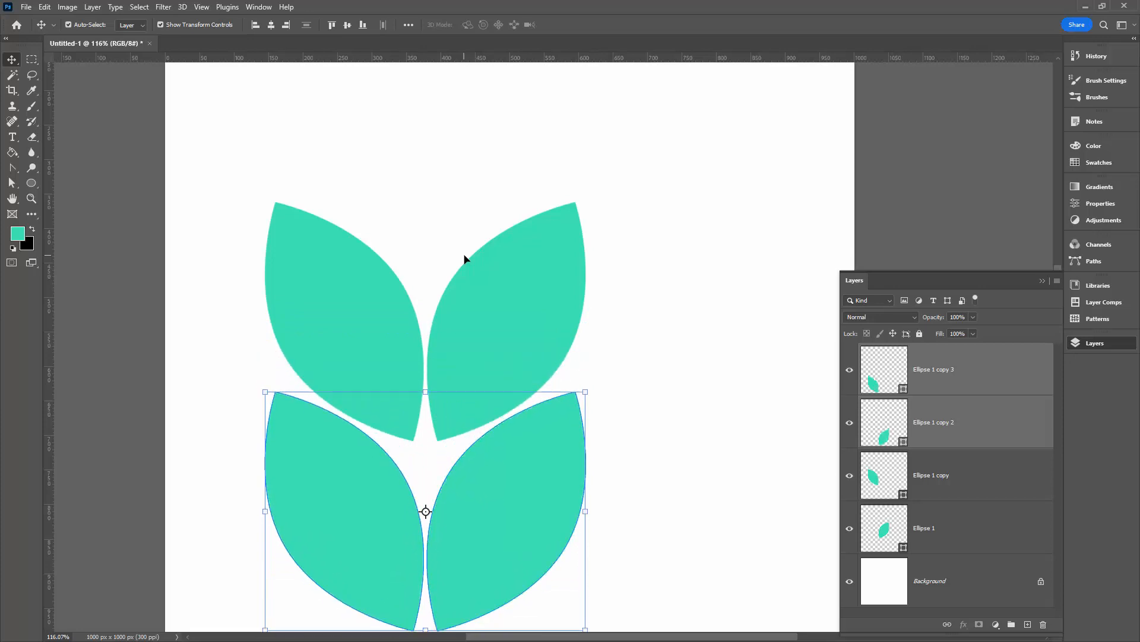
pyautogui.press('Down')
pyautogui.press('Down')
pyautogui.press('Down')
pyautogui.press('Down')
pyautogui.press('Up')
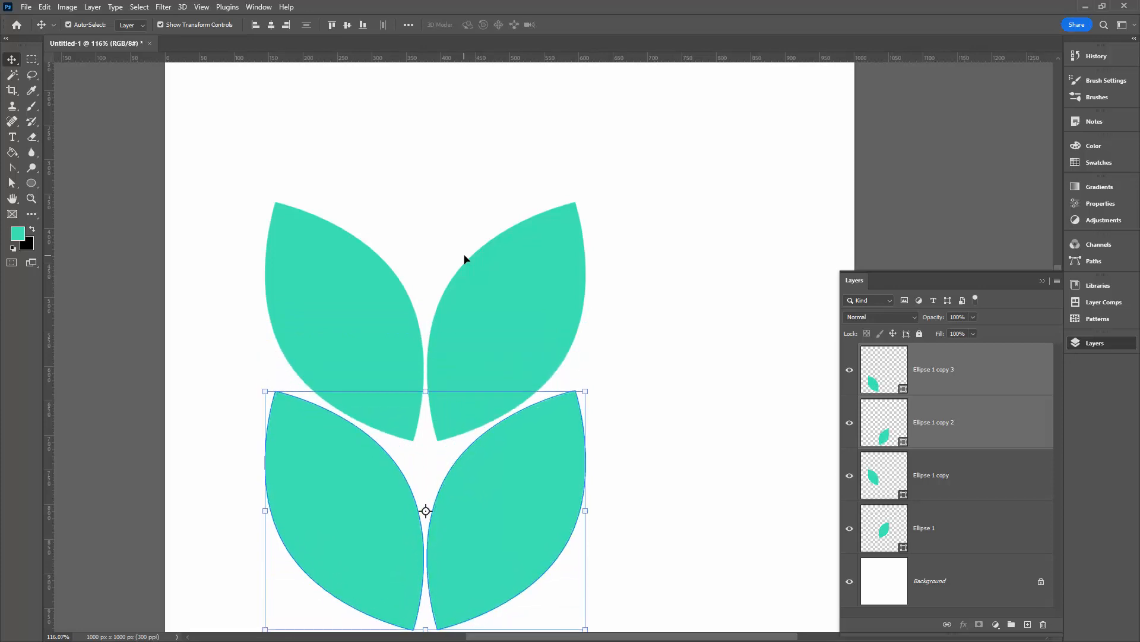
pyautogui.press('Up')
pyautogui.press('Up')
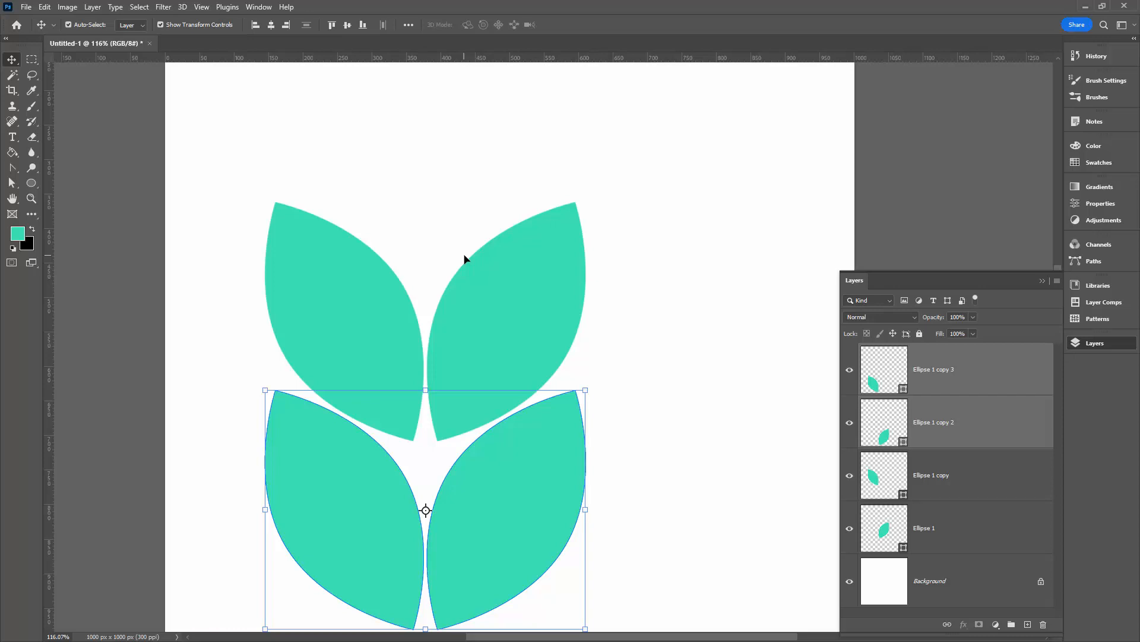
pyautogui.press('Up')
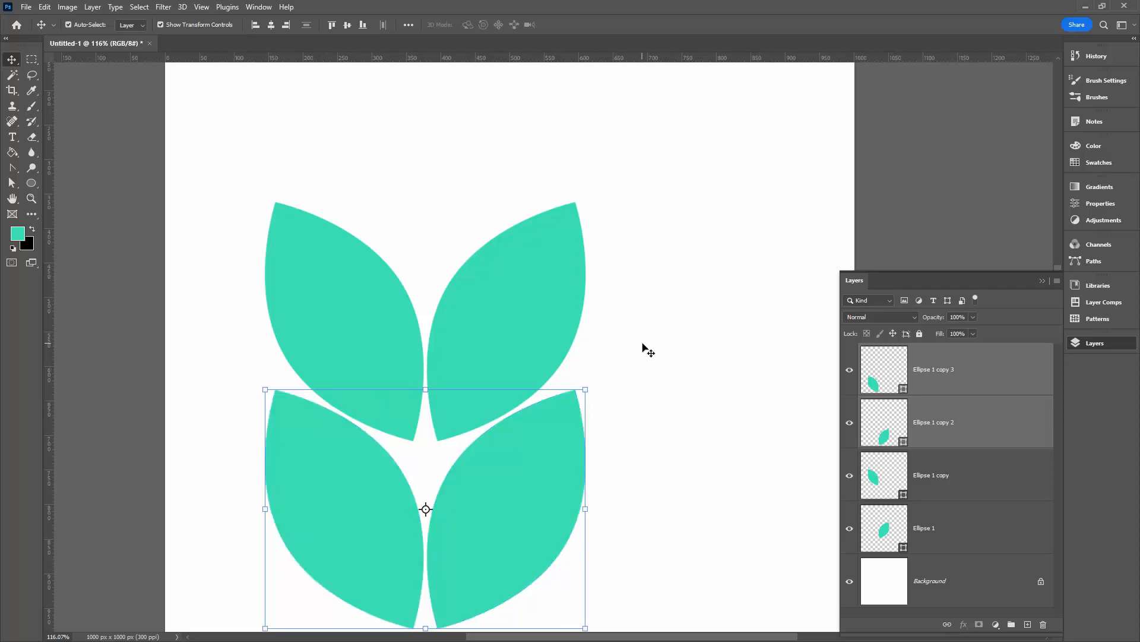
pyautogui.click(648, 351)
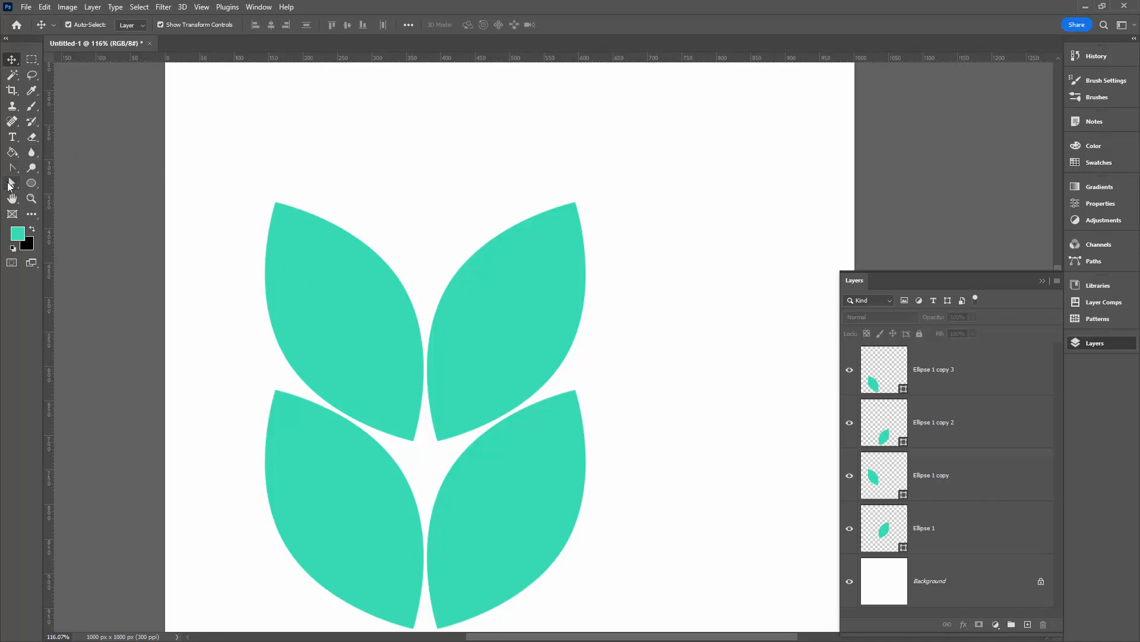
# Step: Alt-drag a copy of the top leaf pair upward with Path Selection to add a third row
pyautogui.click(13, 182)
pyautogui.rightClick(12, 183)
pyautogui.click(52, 183)
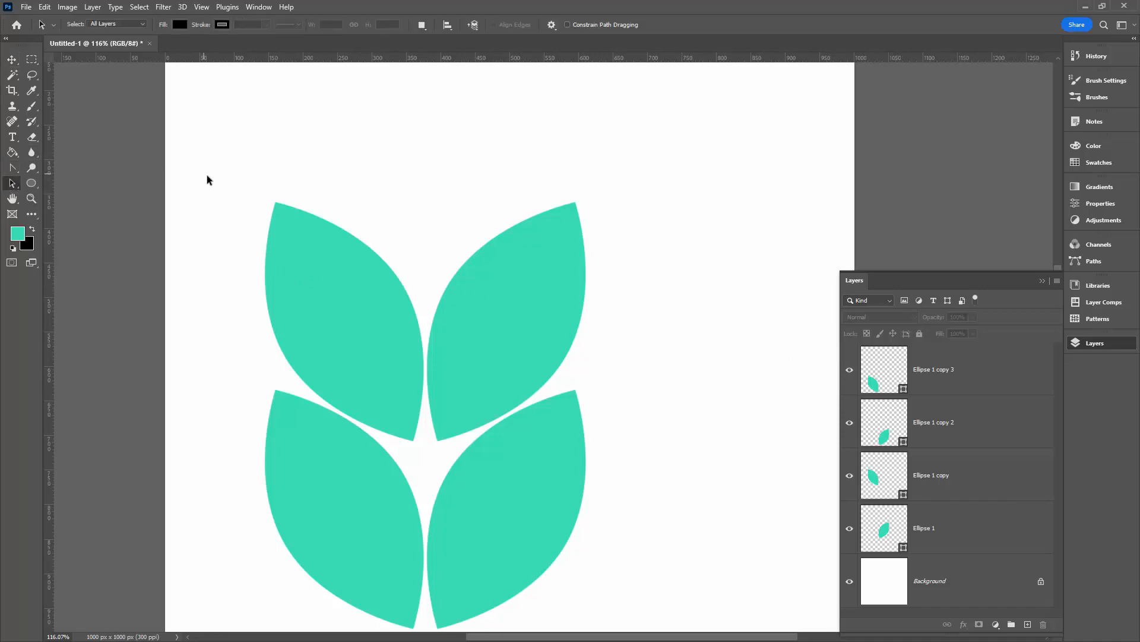
pyautogui.moveTo(207, 174); pyautogui.dragTo(703, 322)
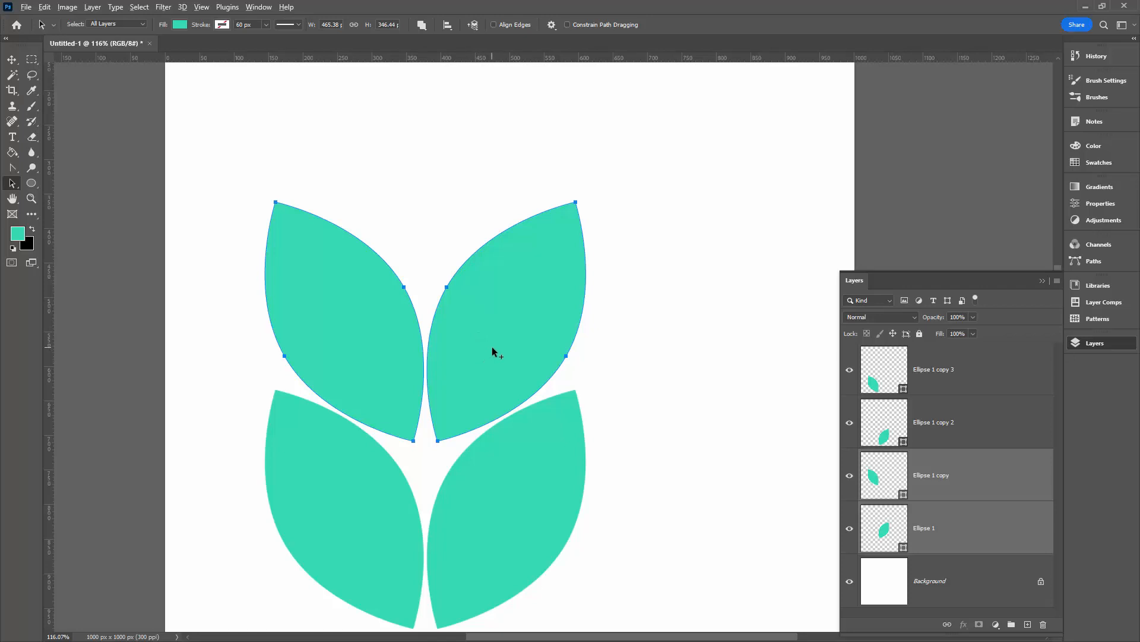
pyautogui.moveTo(493, 346)
pyautogui.mouseDown()
pyautogui.moveTo(492, 155)
pyautogui.moveTo(497, 164)
pyautogui.mouseUp()
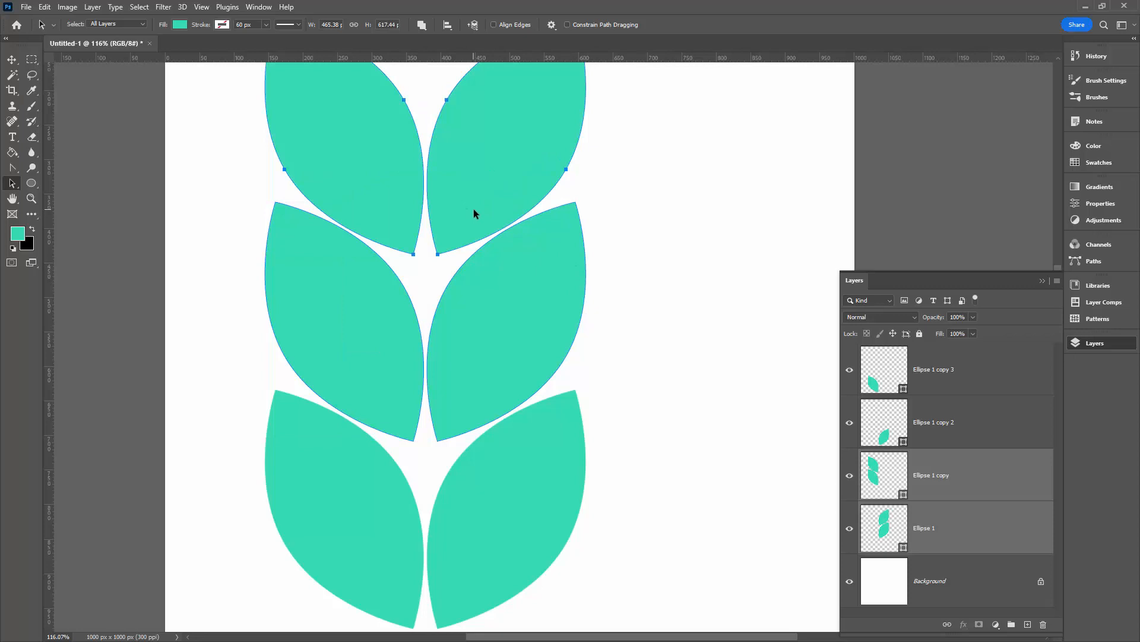
pyautogui.press('Up')
pyautogui.click(655, 483)
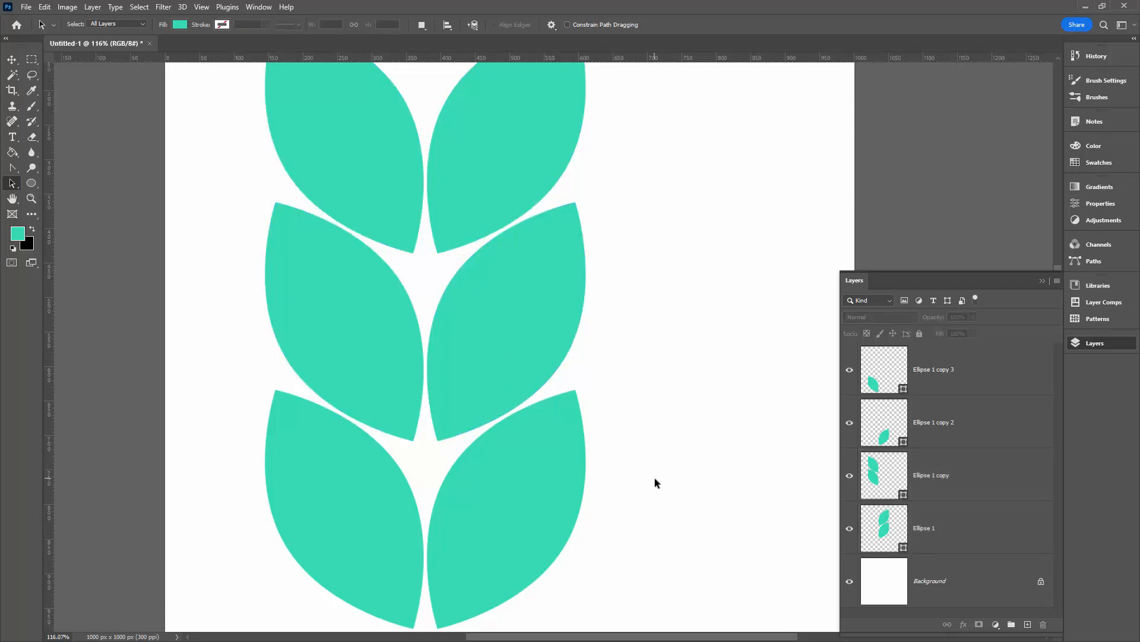
# Step: Alt-drag a copy of all three leaf rows to the right to start a second knit column
pyautogui.moveTo(587, 587); pyautogui.dragTo(332, 103)
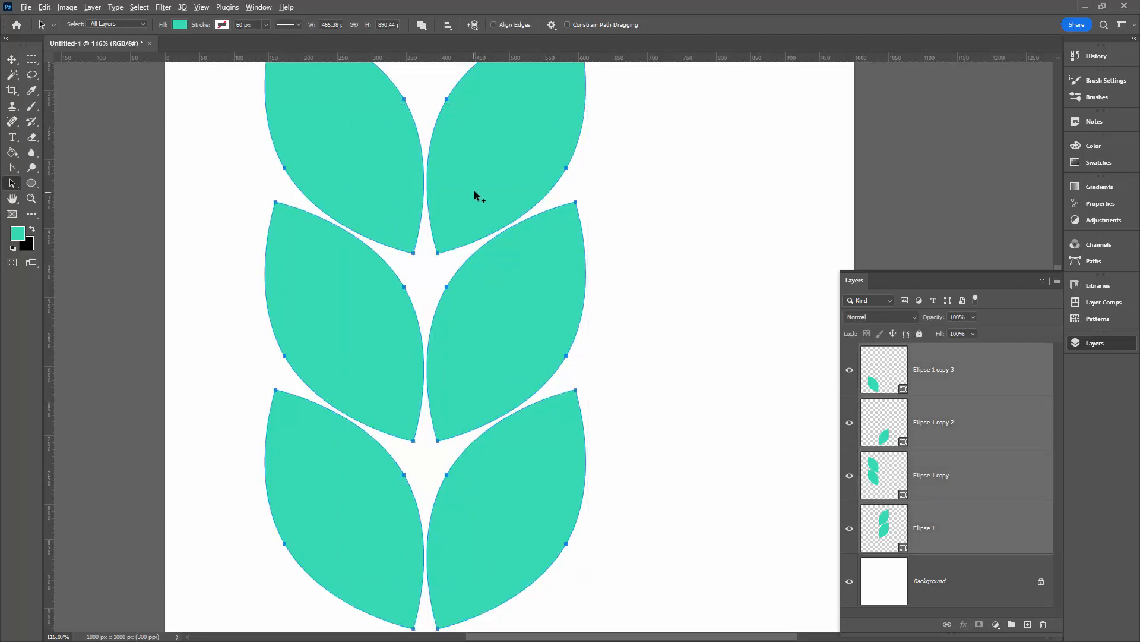
pyautogui.moveTo(474, 189); pyautogui.dragTo(799, 196)
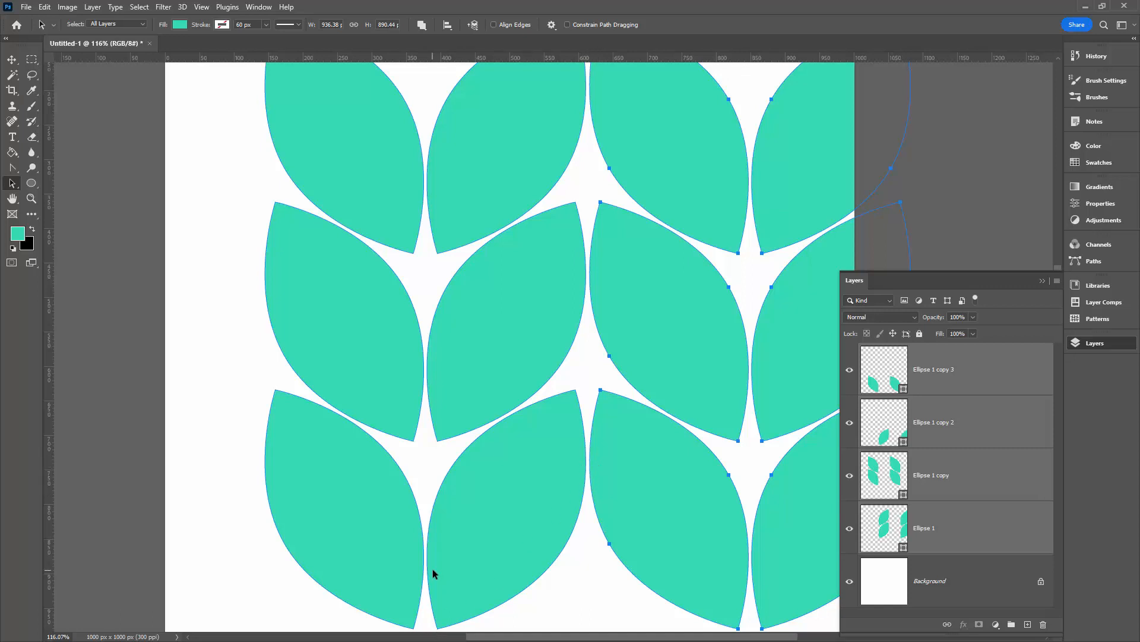
pyautogui.press('Left')
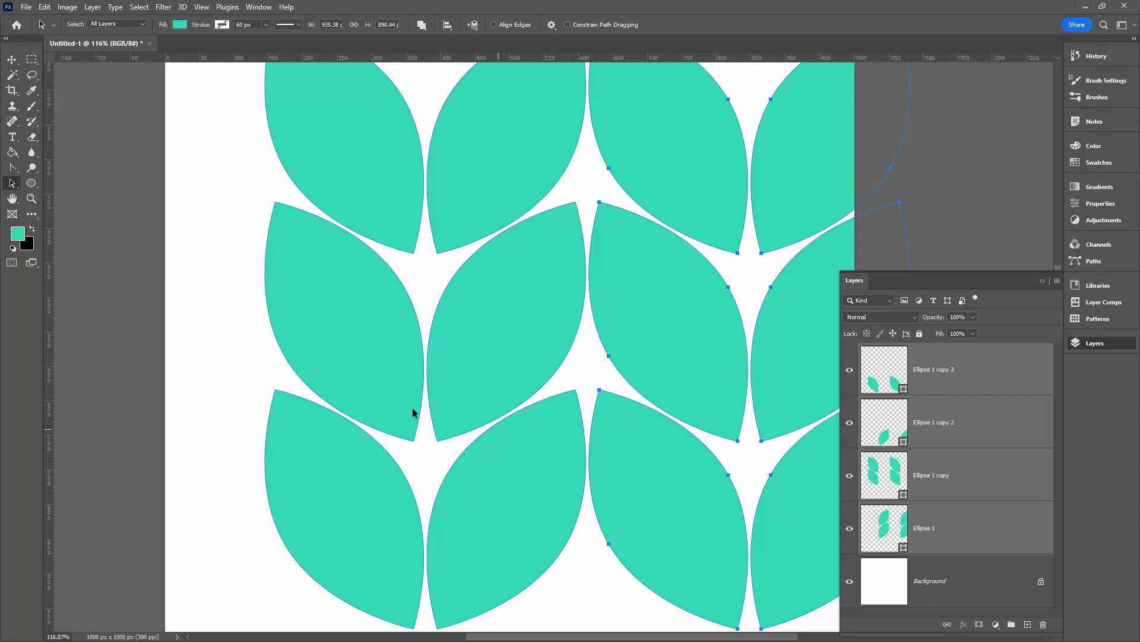
# Step: Drag the whole twelve-leaf grid left so both stitch columns sit centred on the canvas
pyautogui.click(251, 317)
pyautogui.scroll(-2, 251, 317)
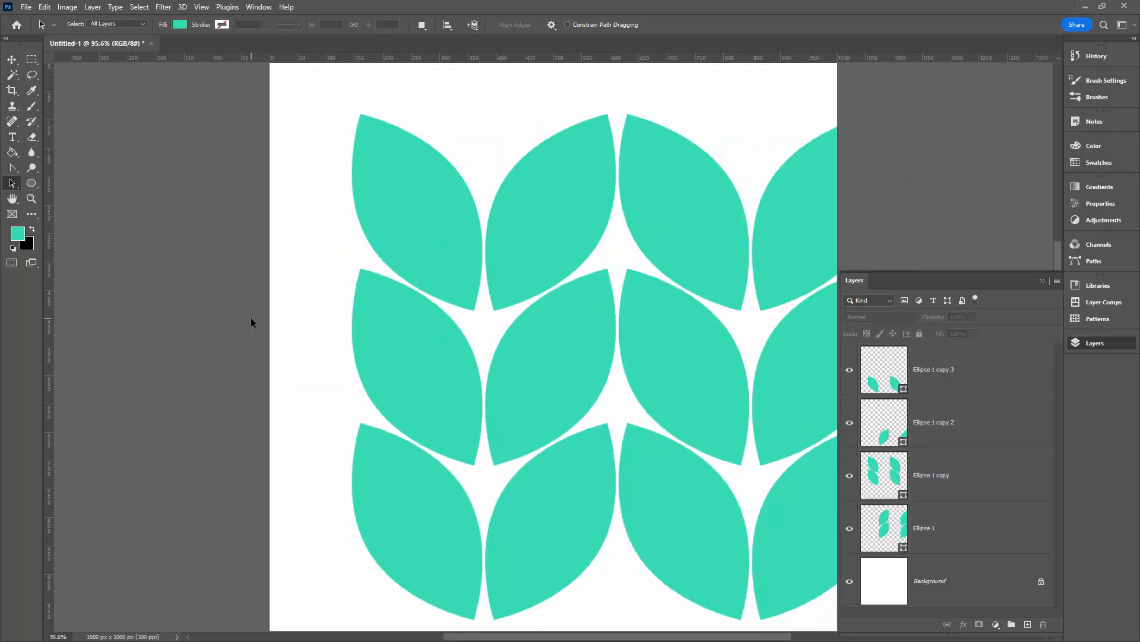
pyautogui.moveTo(335, 92)
pyautogui.mouseDown()
pyautogui.moveTo(830, 568)
pyautogui.moveTo(717, 532)
pyautogui.moveTo(746, 529)
pyautogui.mouseUp()
pyautogui.click(206, 293)
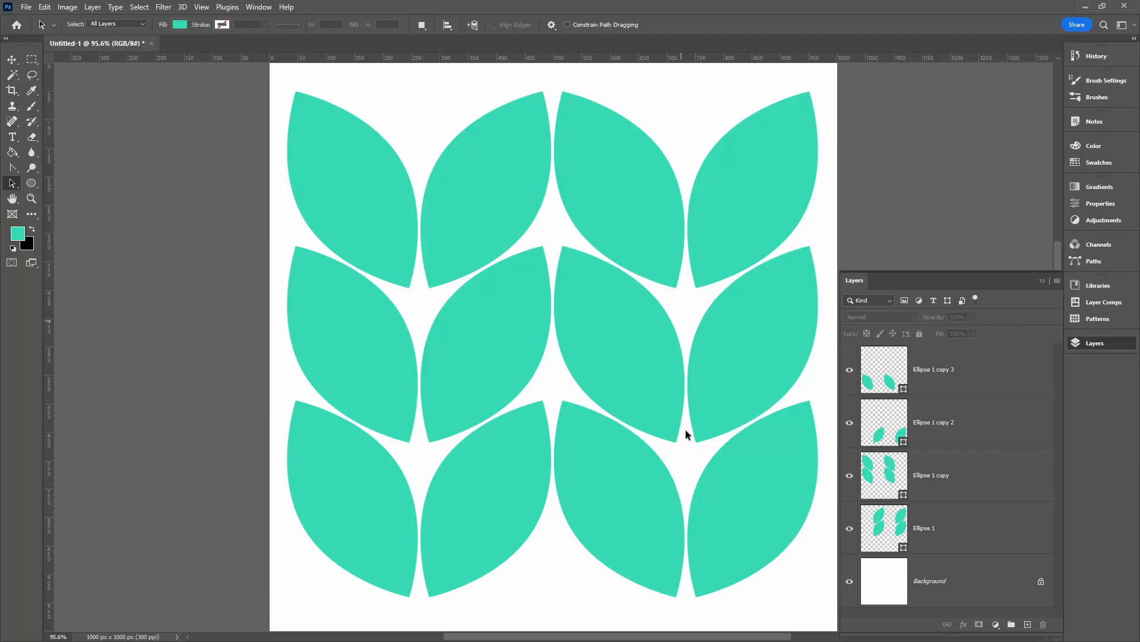
pyautogui.rightClick(31, 183)
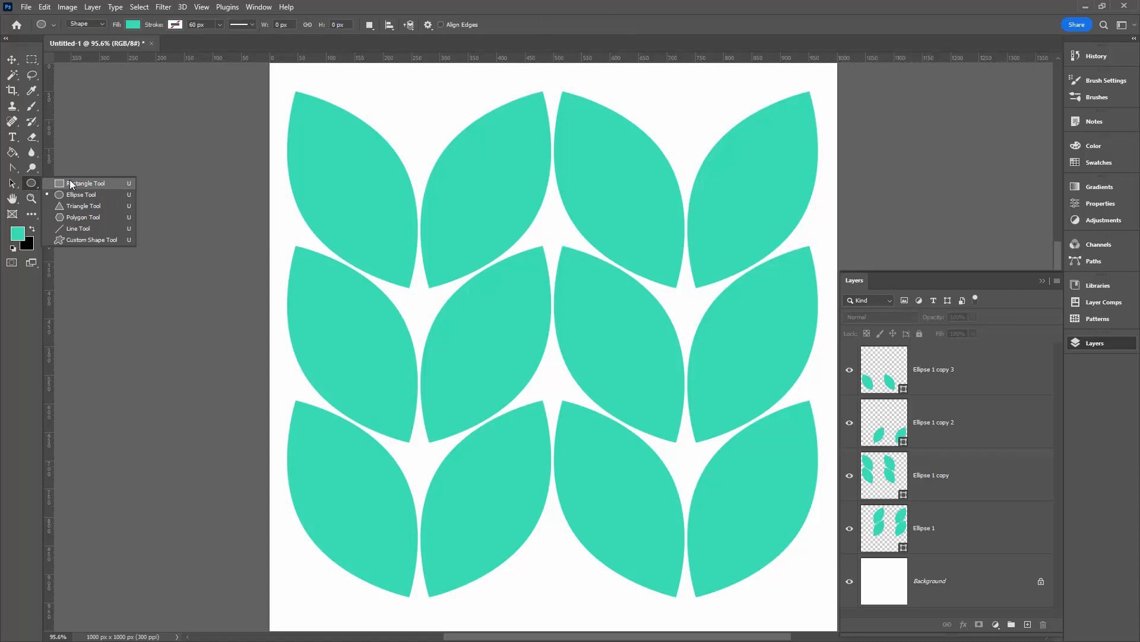
# Step: Draw a magenta-filled rectangle over the central leaves on the canvas
pyautogui.click(71, 183)
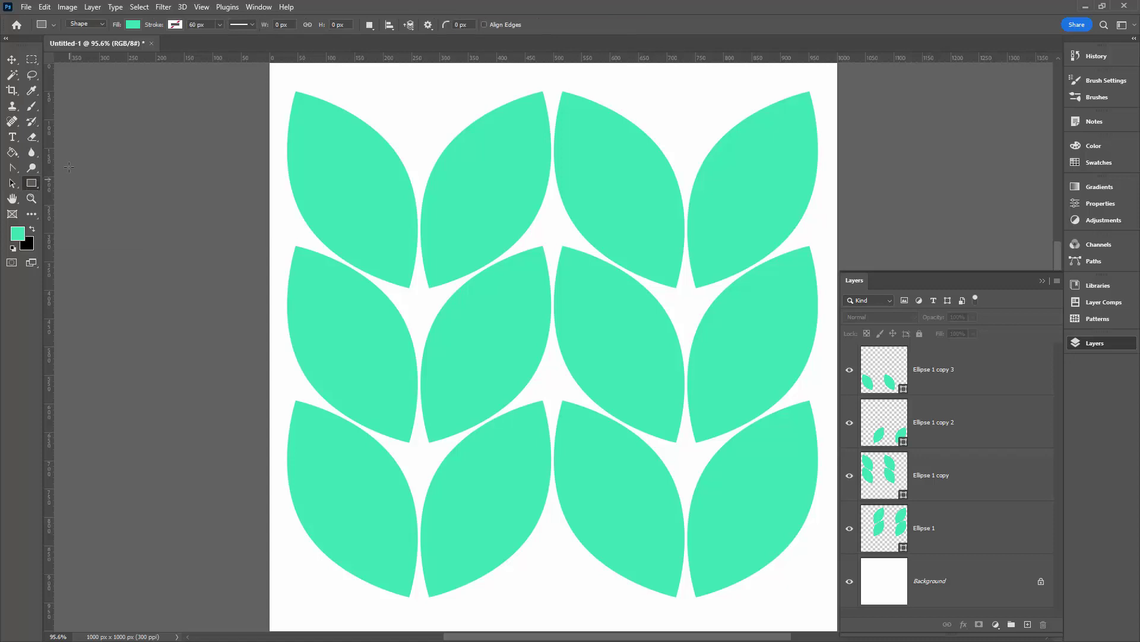
pyautogui.click(131, 26)
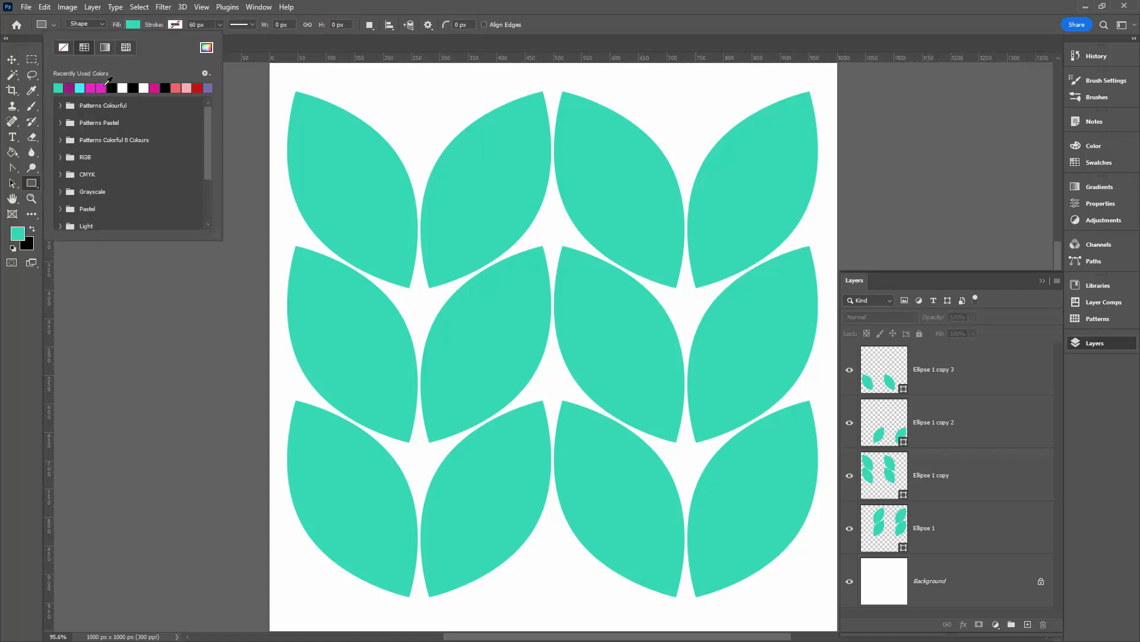
pyautogui.click(58, 88)
pyautogui.click(310, 8)
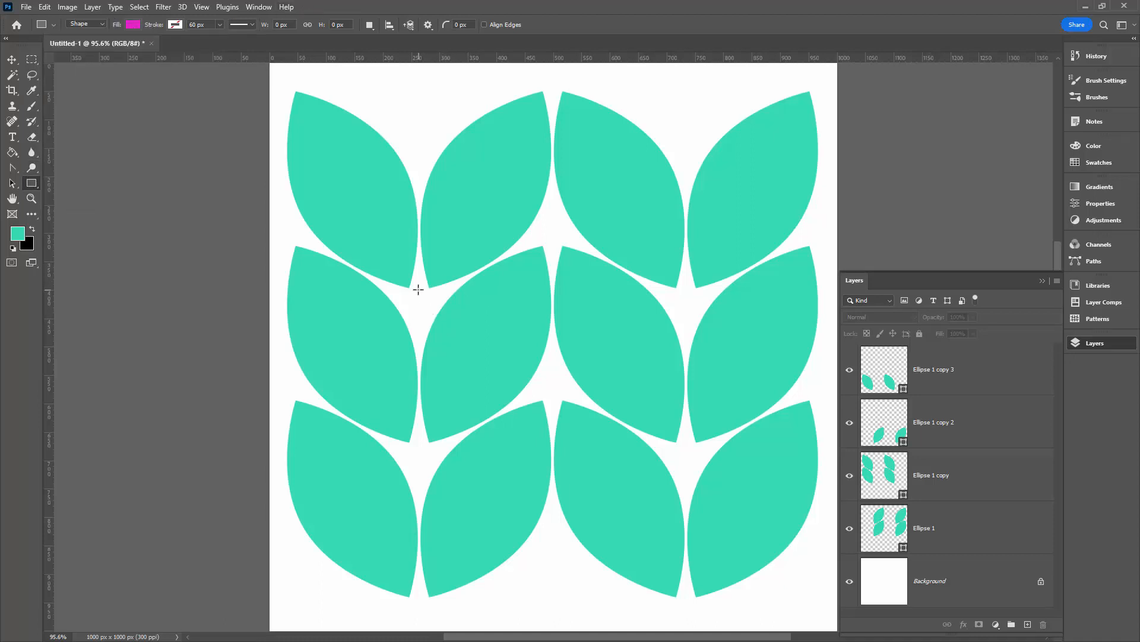
pyautogui.moveTo(411, 287); pyautogui.dragTo(678, 442)
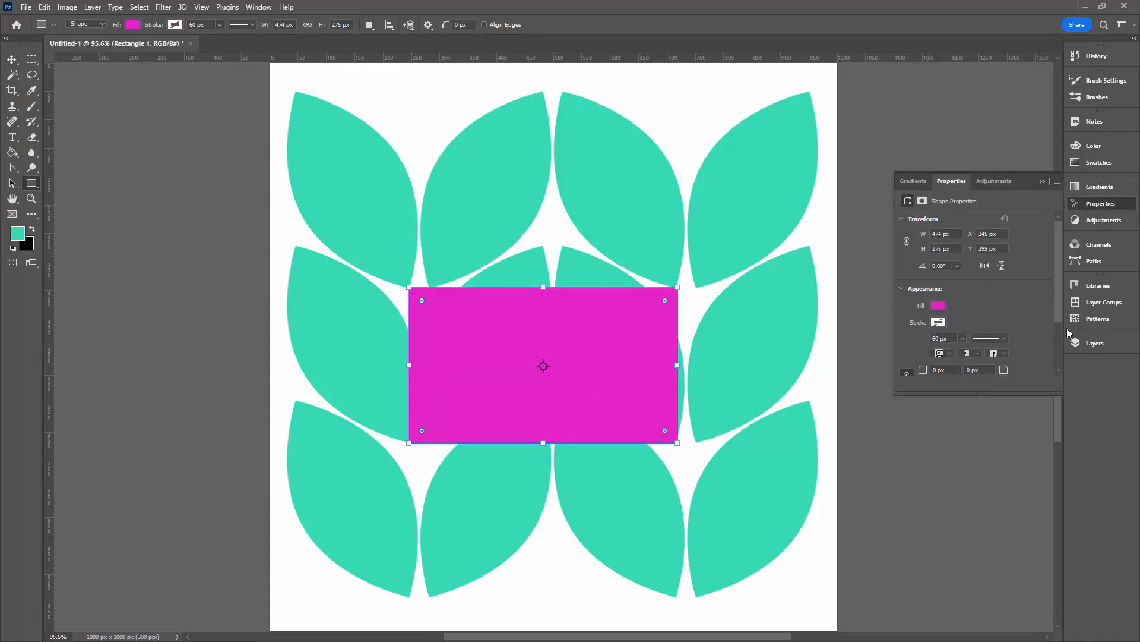
# Step: Lower the Rectangle 1 layer's opacity to 36% so the leaves show through
pyautogui.click(1092, 343)
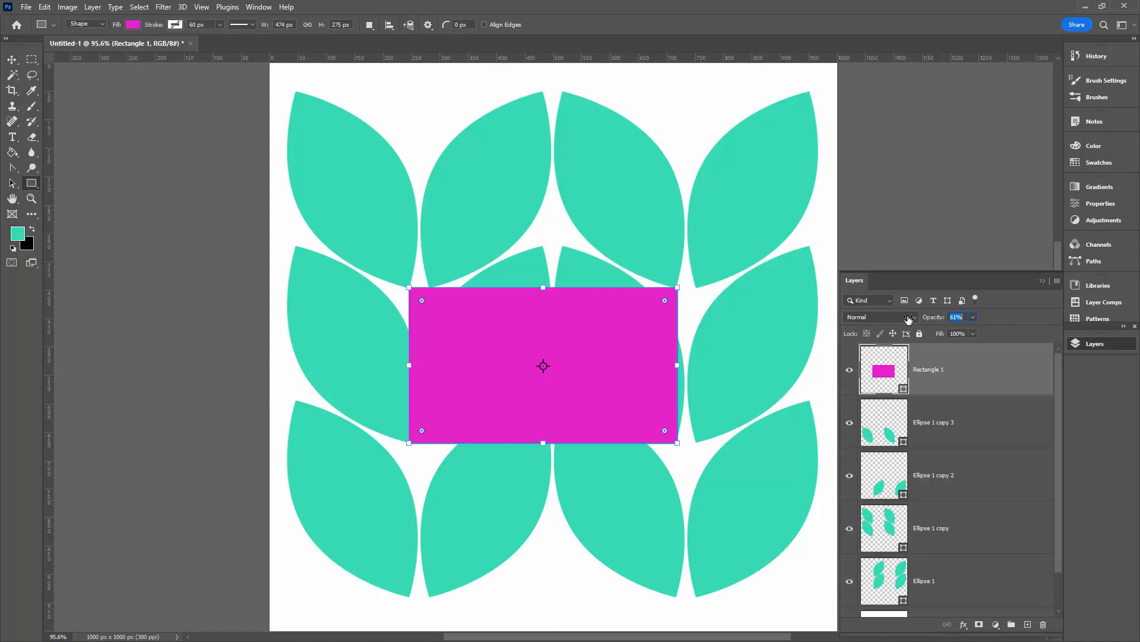
pyautogui.moveTo(909, 318); pyautogui.dragTo(895, 324)
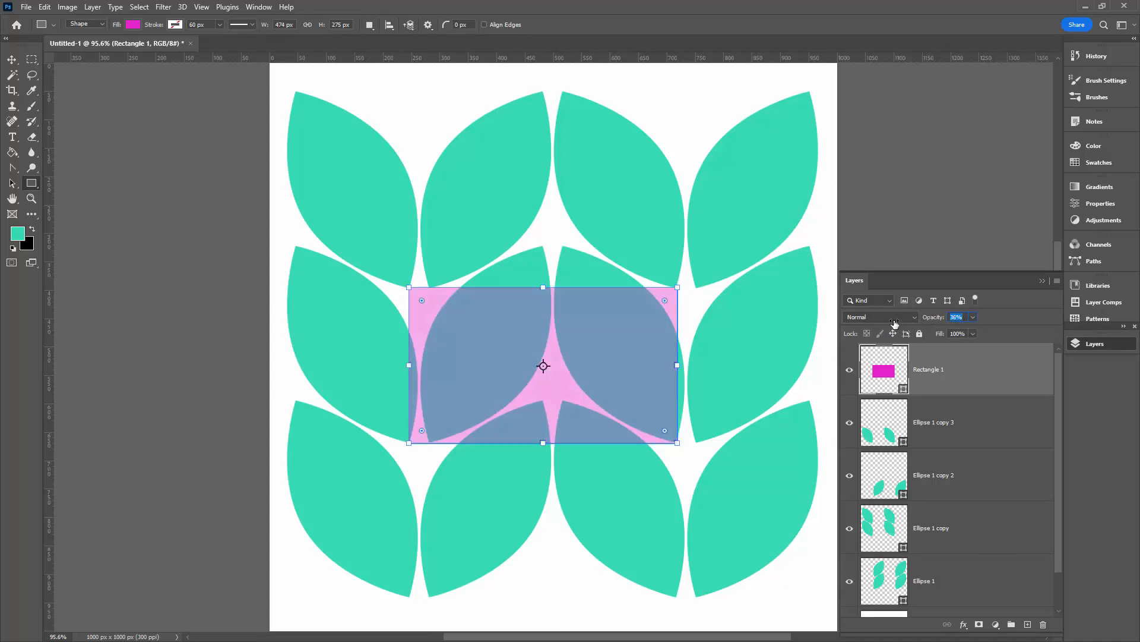
pyautogui.press('Return')
# Step: Zoom to the rectangle's corner and pull its top edge down slightly with Free Transform, then commit
pyautogui.click(31, 198)
pyautogui.moveTo(388, 276); pyautogui.dragTo(446, 308)
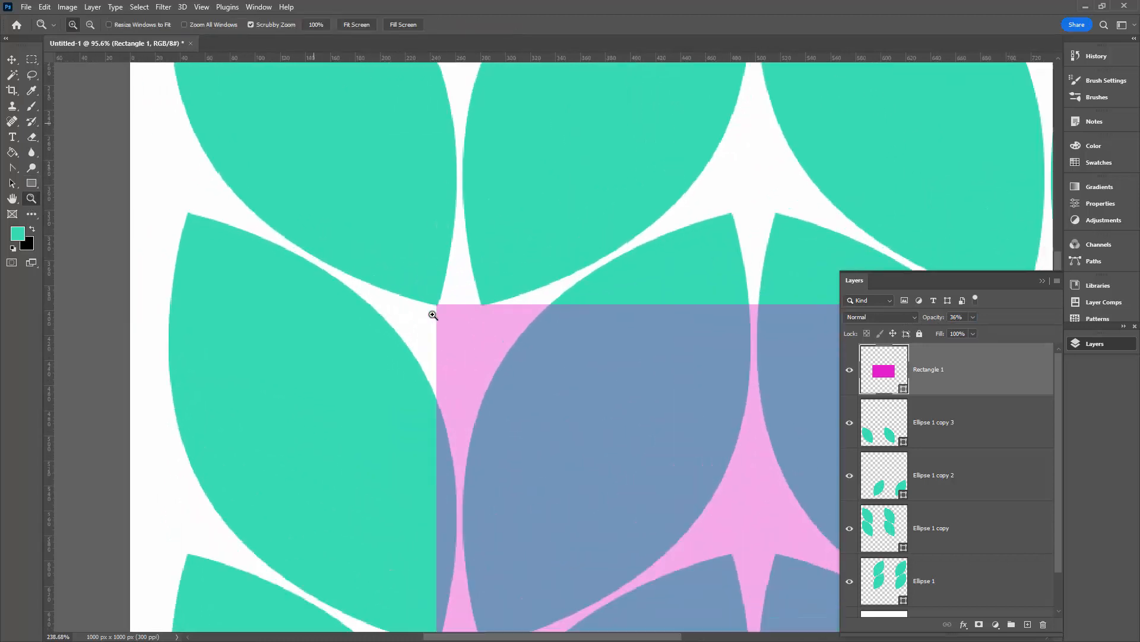
pyautogui.press('space')
pyautogui.moveTo(573, 387); pyautogui.dragTo(277, 259)
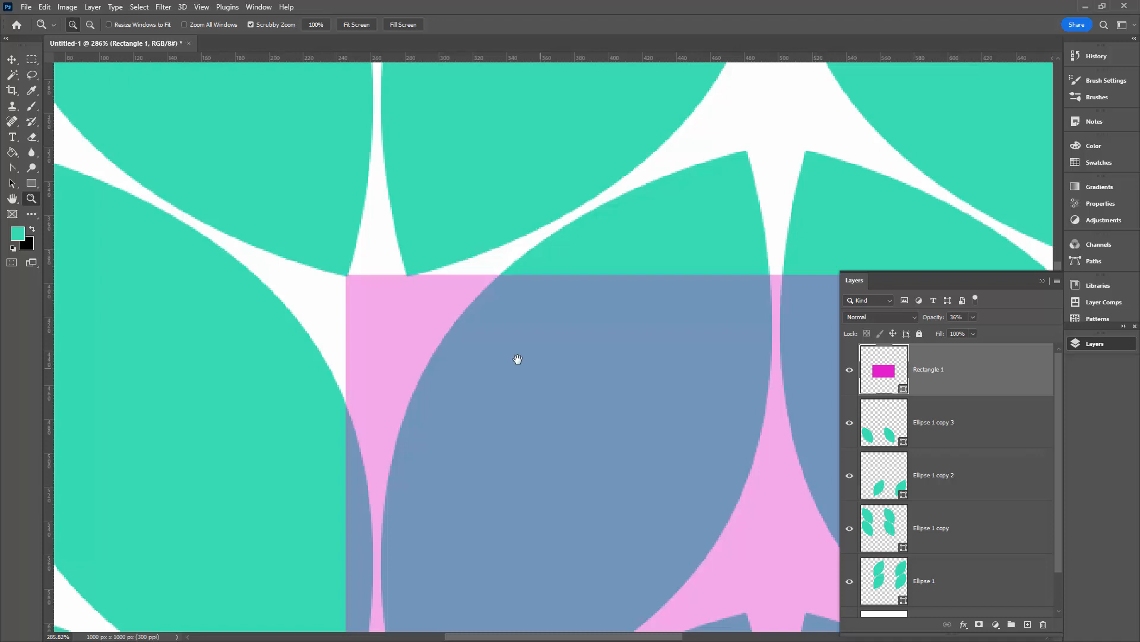
pyautogui.click(13, 60)
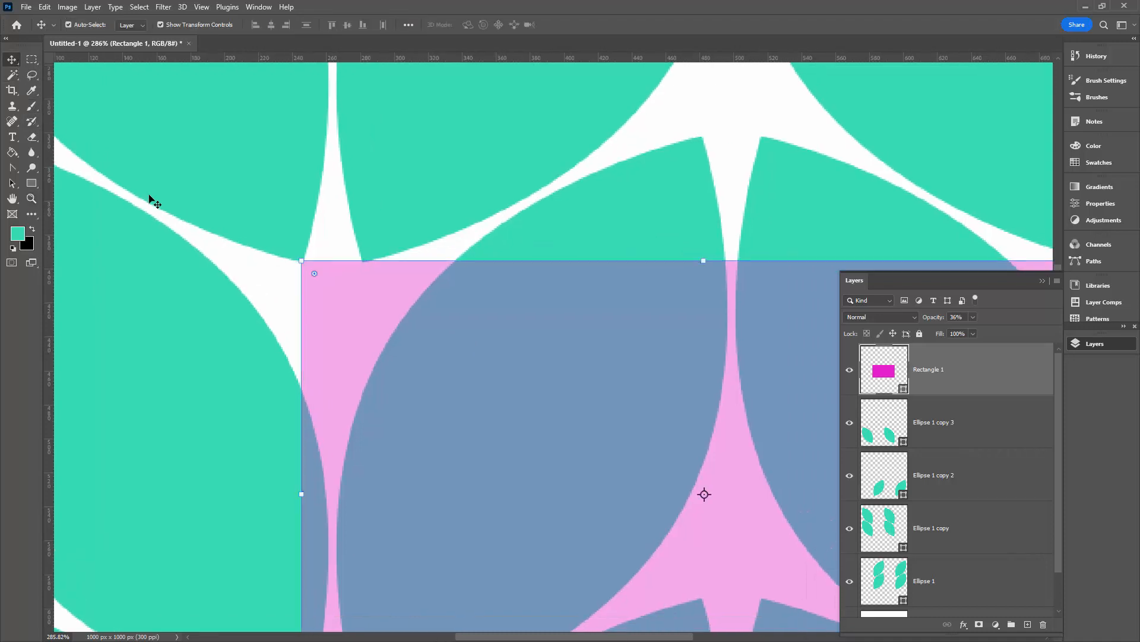
pyautogui.moveTo(297, 492); pyautogui.dragTo(306, 494)
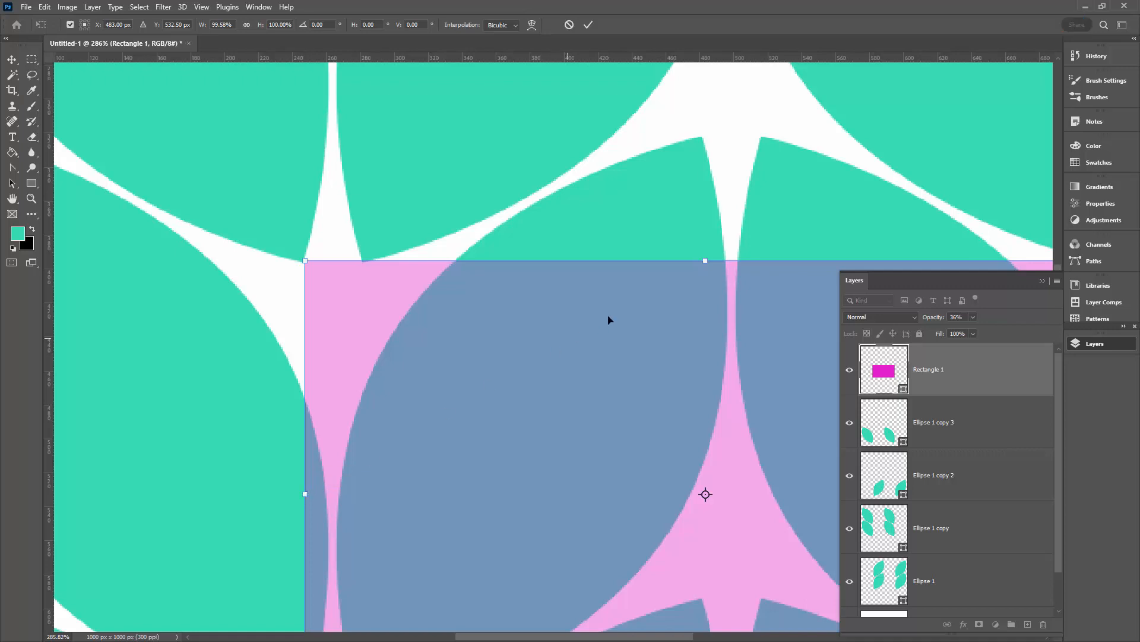
pyautogui.moveTo(708, 261); pyautogui.dragTo(708, 263)
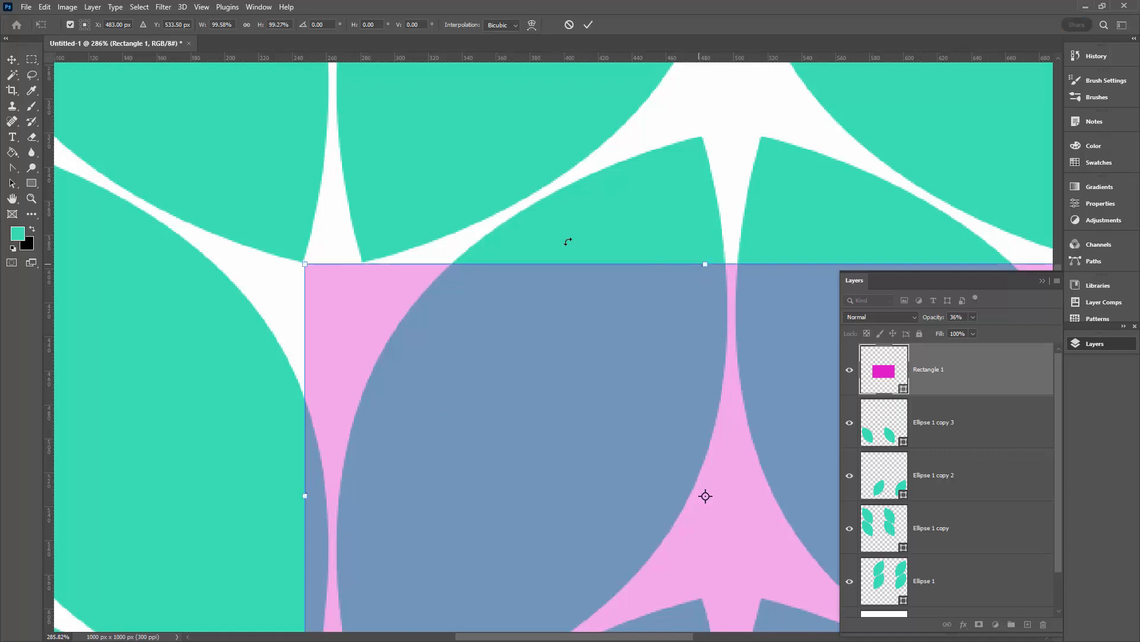
pyautogui.click(590, 25)
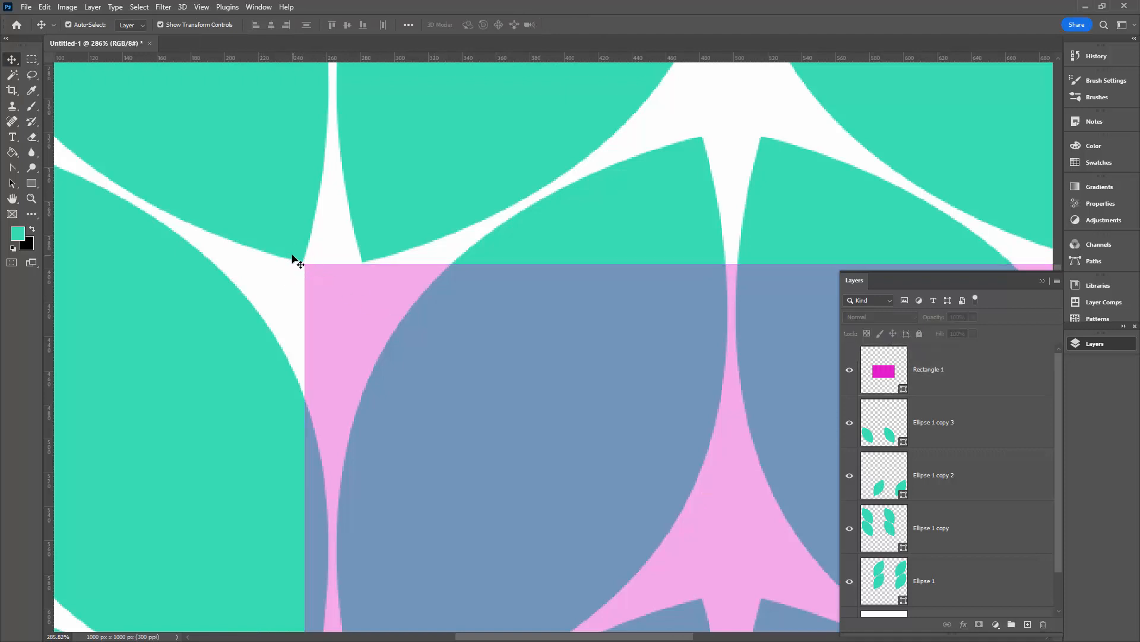
# Step: Pan around the rectangle to check each edge's alignment, then fit the image in the window
pyautogui.moveTo(557, 392)
pyautogui.mouseDown()
pyautogui.moveTo(590, 370)
pyautogui.moveTo(506, 369)
pyautogui.mouseUp()
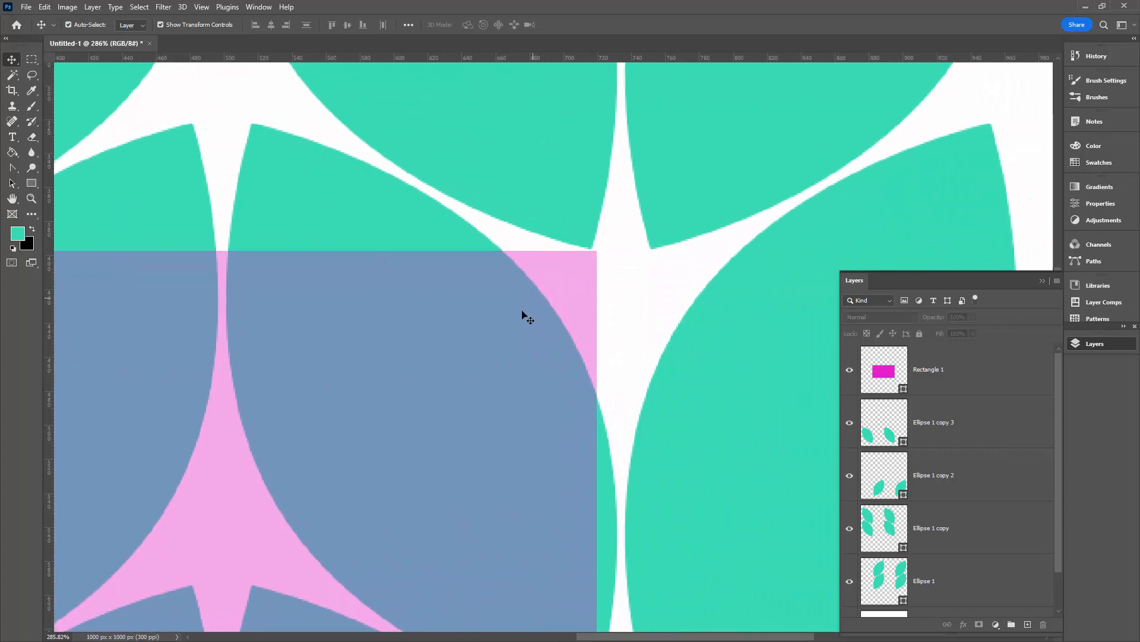
pyautogui.moveTo(525, 316)
pyautogui.mouseDown()
pyautogui.moveTo(771, 335)
pyautogui.moveTo(745, 326)
pyautogui.mouseUp()
pyautogui.moveTo(749, 268)
pyautogui.mouseDown()
pyautogui.moveTo(623, 407)
pyautogui.moveTo(701, 317)
pyautogui.mouseUp()
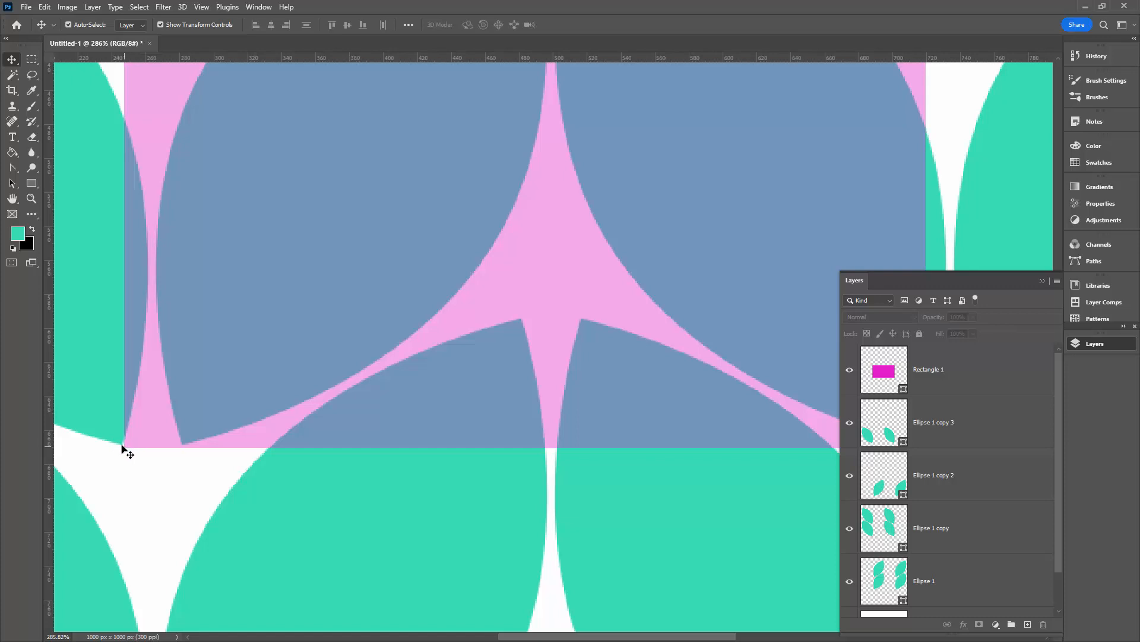
pyautogui.moveTo(829, 459); pyautogui.dragTo(634, 464)
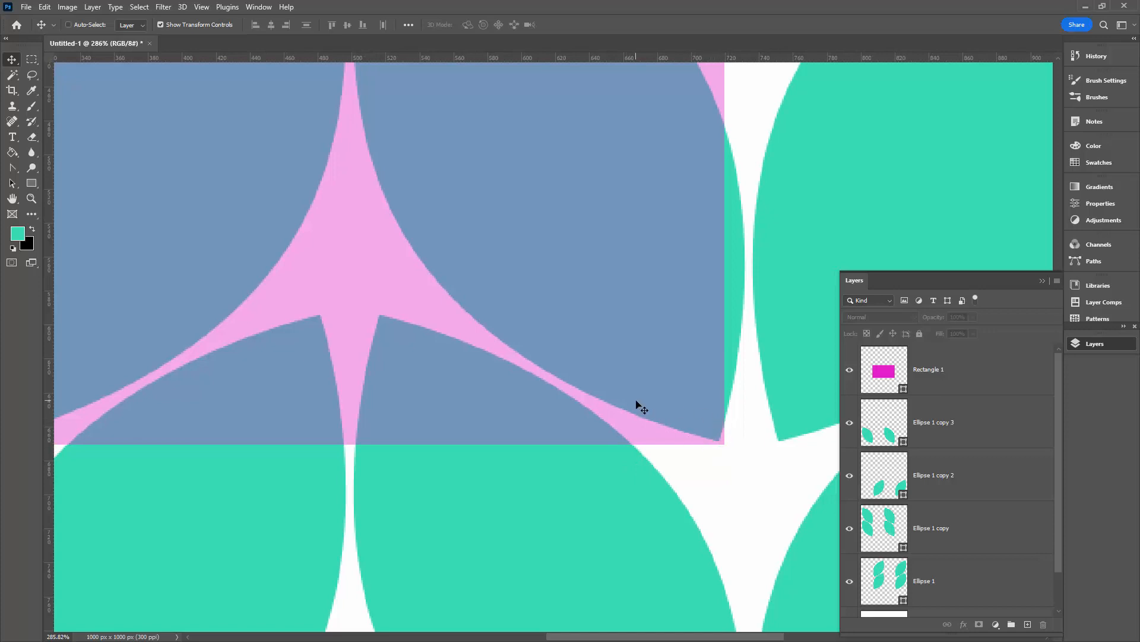
pyautogui.hotkey('ctrl', '0')
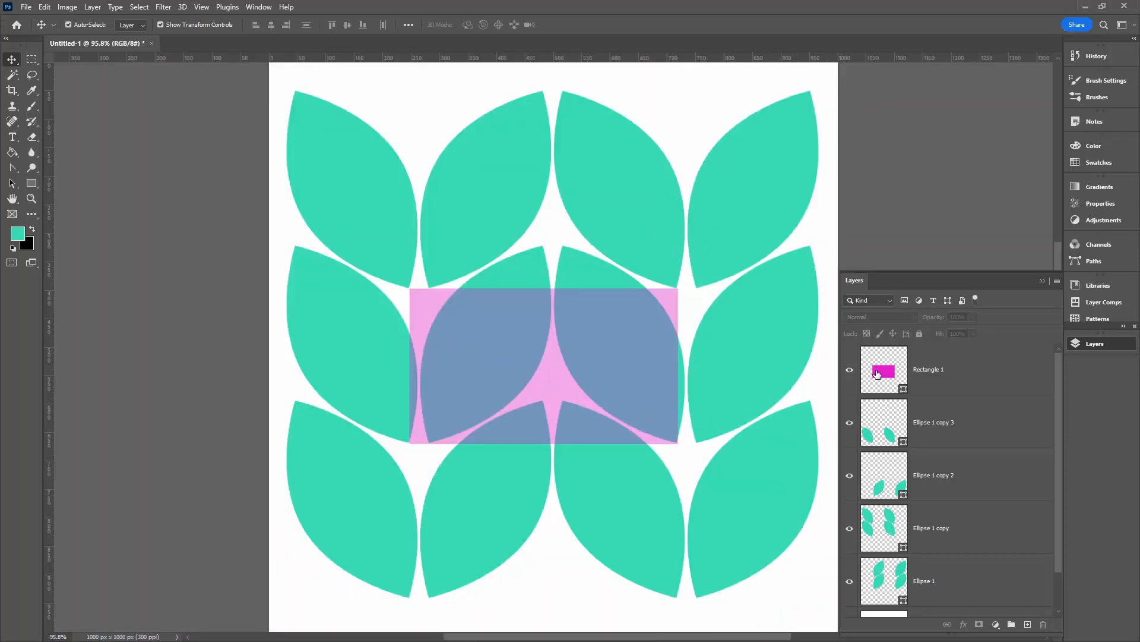
# Step: Select the rectangle's area, hide the rectangle layer and define the area as a new pattern
pyautogui.keyDown('ctrl'); pyautogui.click(878, 373); pyautogui.keyUp('ctrl')
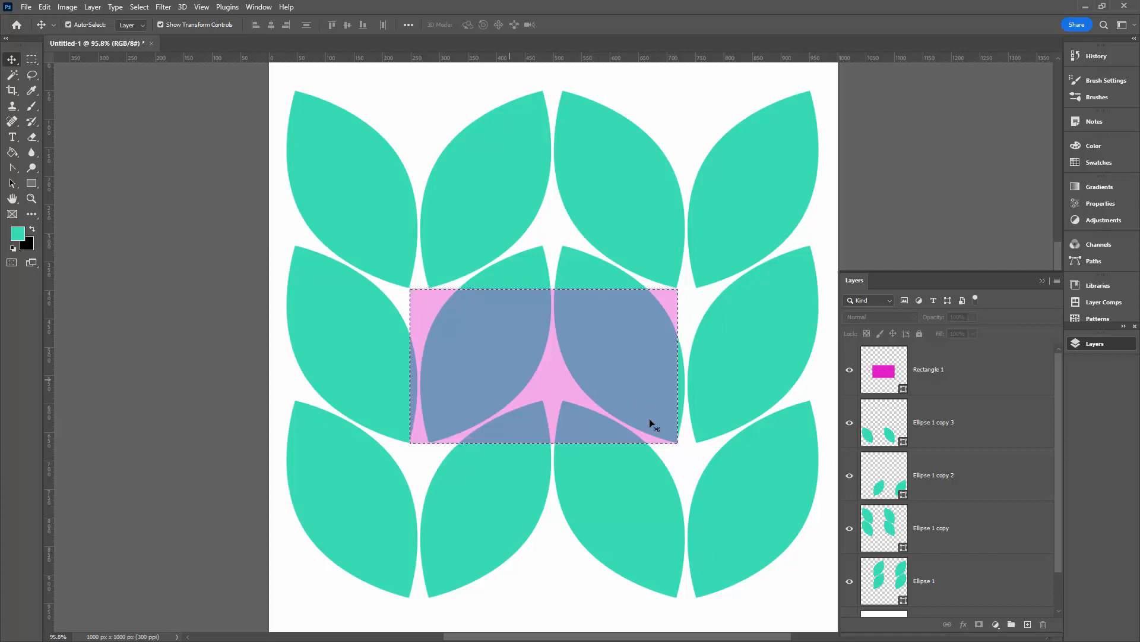
pyautogui.click(849, 369)
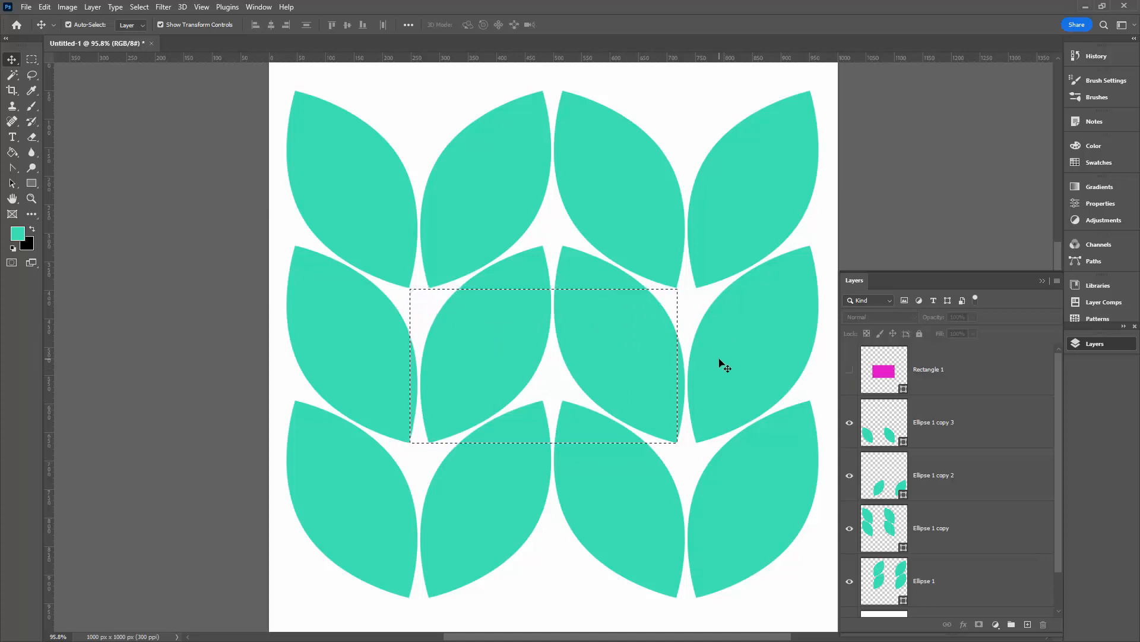
pyautogui.click(45, 8)
pyautogui.click(103, 343)
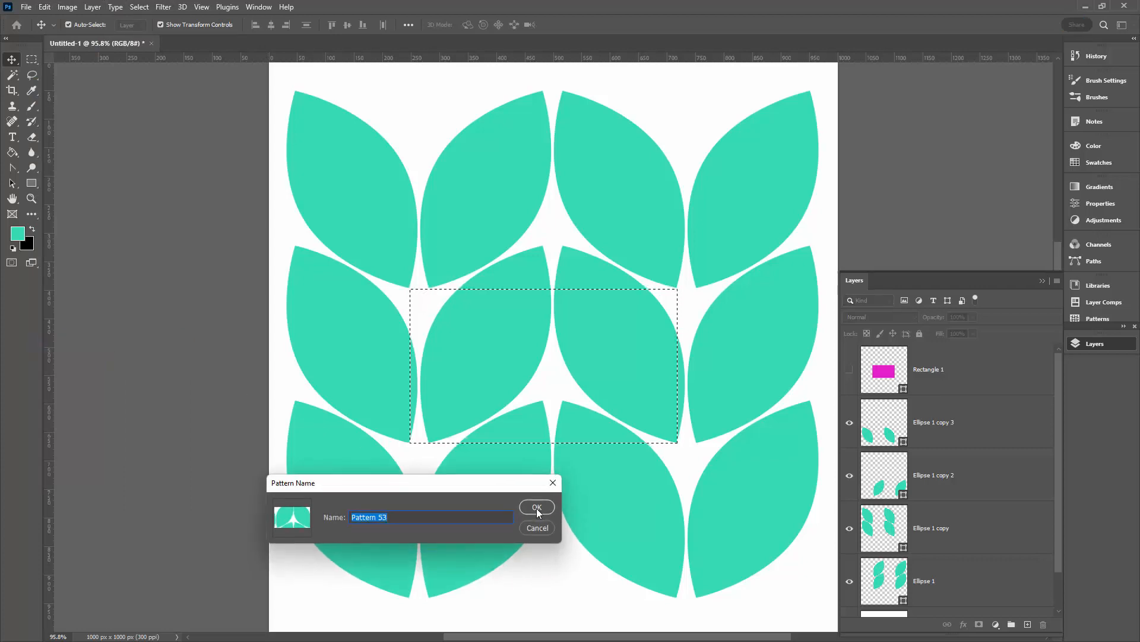
pyautogui.click(536, 507)
pyautogui.click(25, 7)
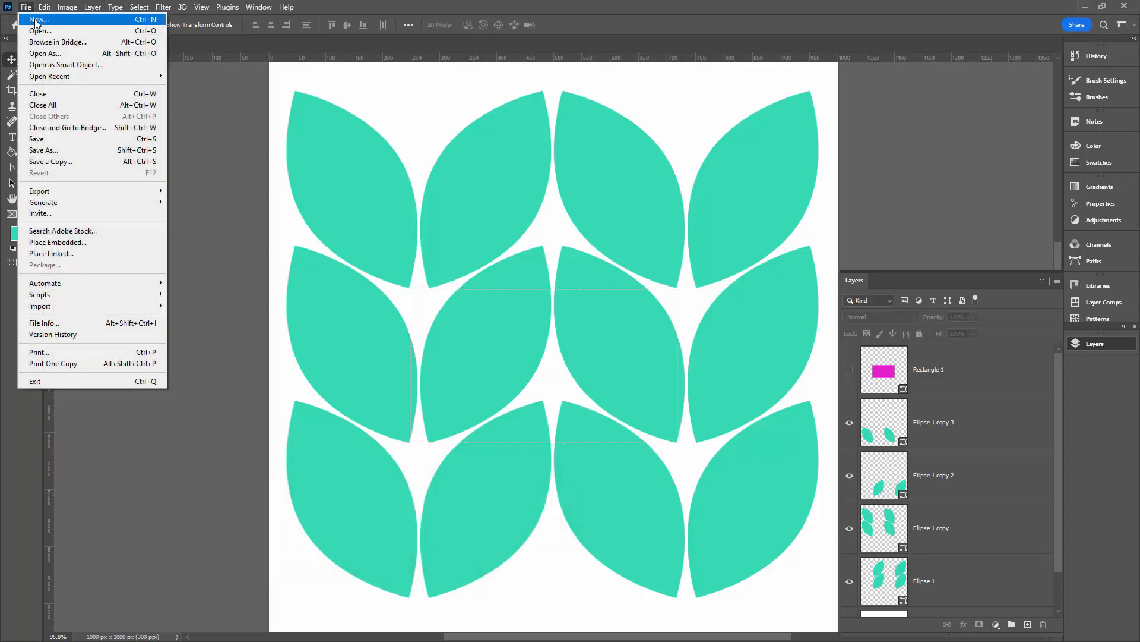
# Step: Create a new document from the 3600 × 3600 px preset
pyautogui.click(40, 19)
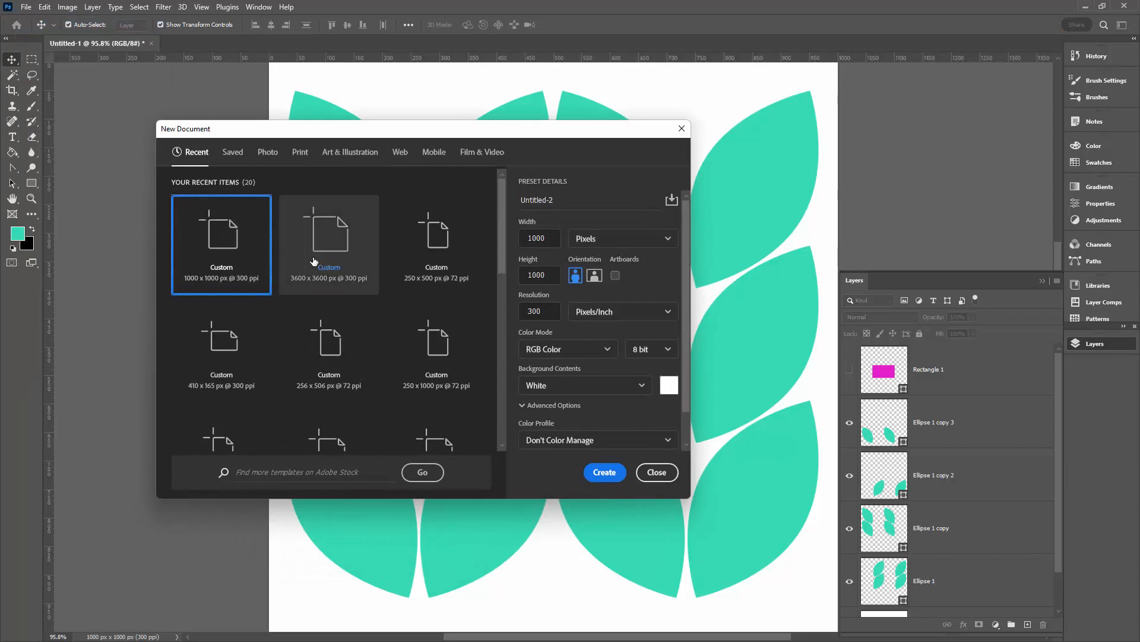
pyautogui.click(316, 260)
pyautogui.click(606, 473)
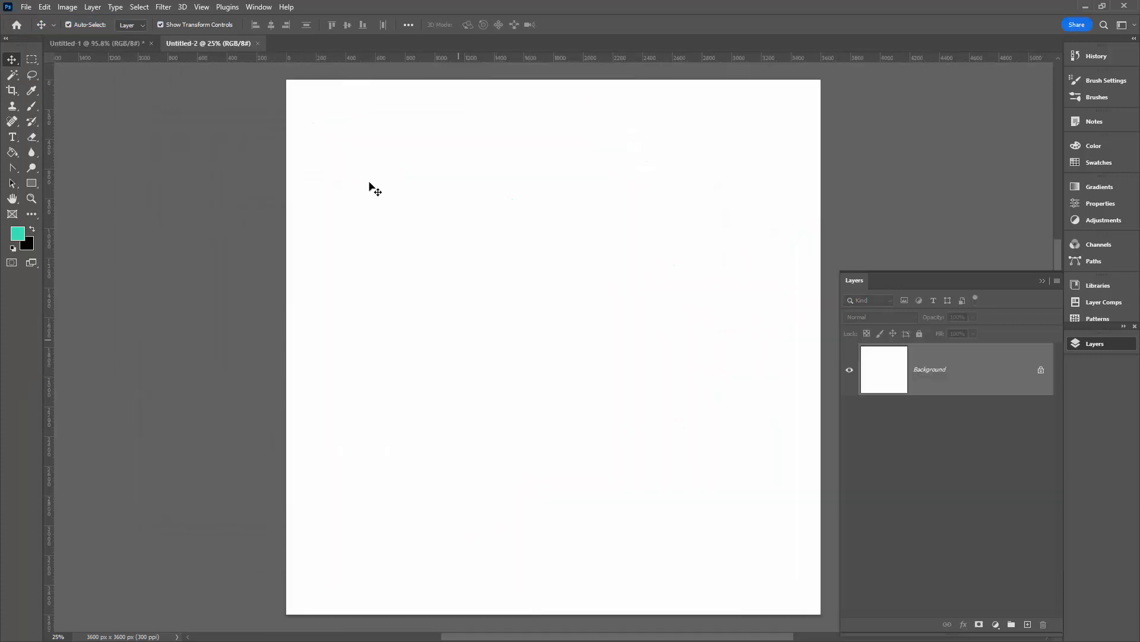
# Step: Add a Pattern Fill layer using the teal leaf pattern
pyautogui.click(92, 8)
pyautogui.moveTo(114, 152)
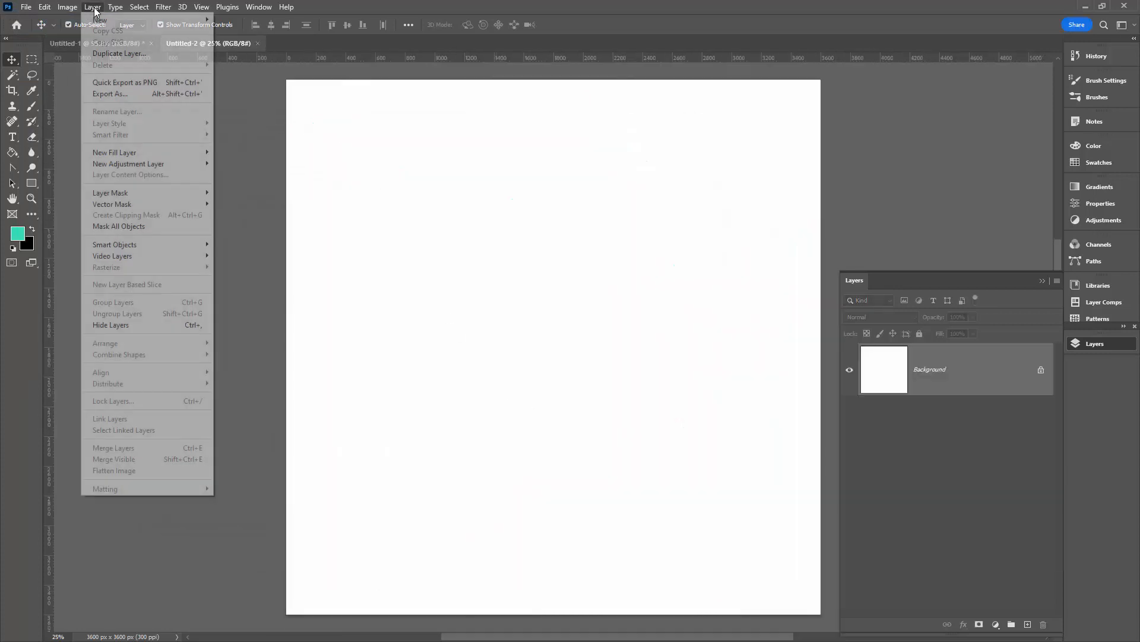
pyautogui.click(231, 173)
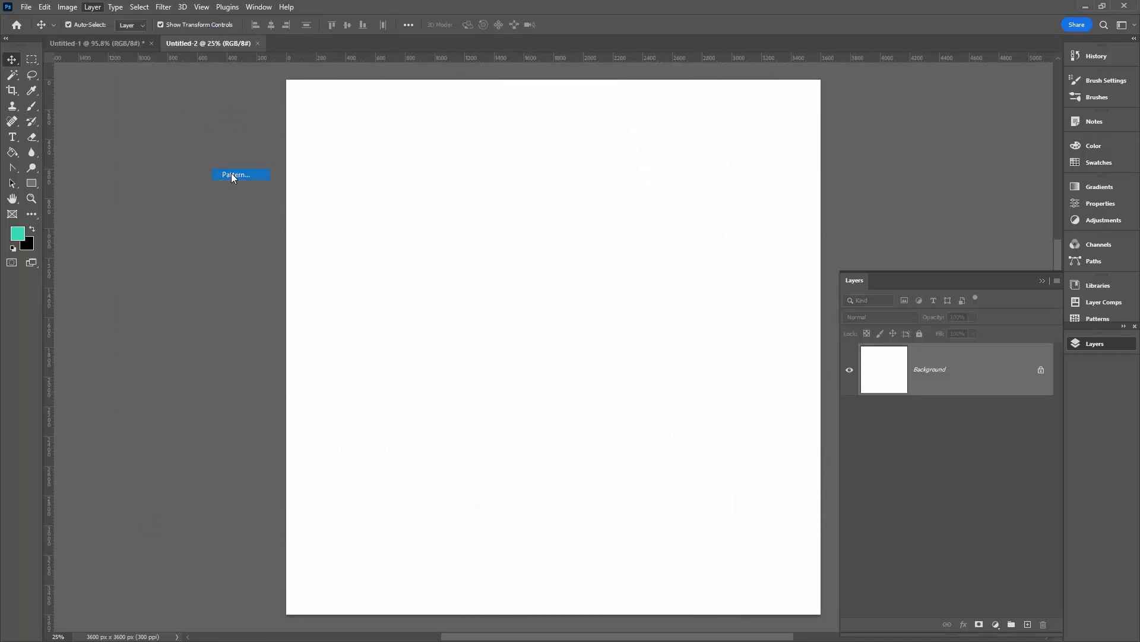
pyautogui.click(521, 297)
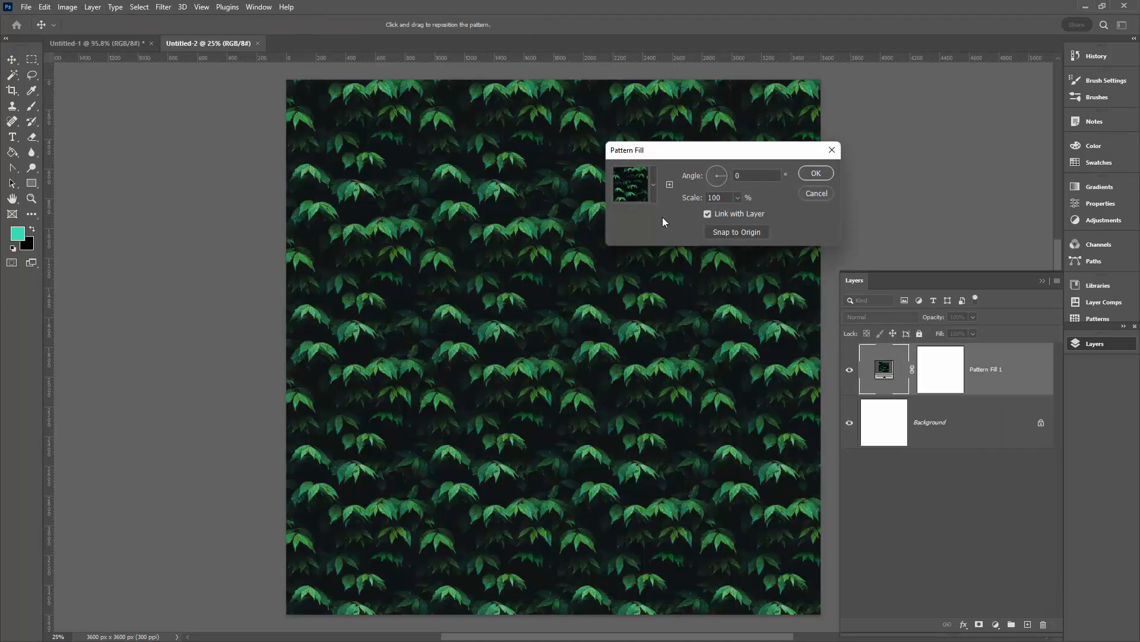
pyautogui.click(653, 197)
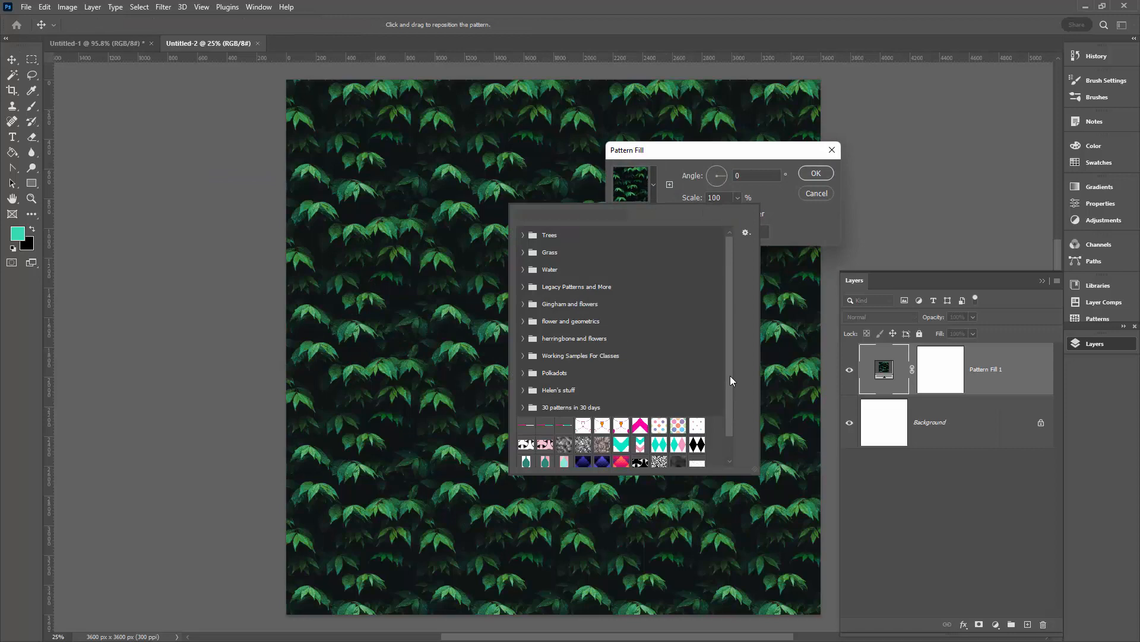
pyautogui.scroll(-1, 729, 376)
pyautogui.click(698, 458)
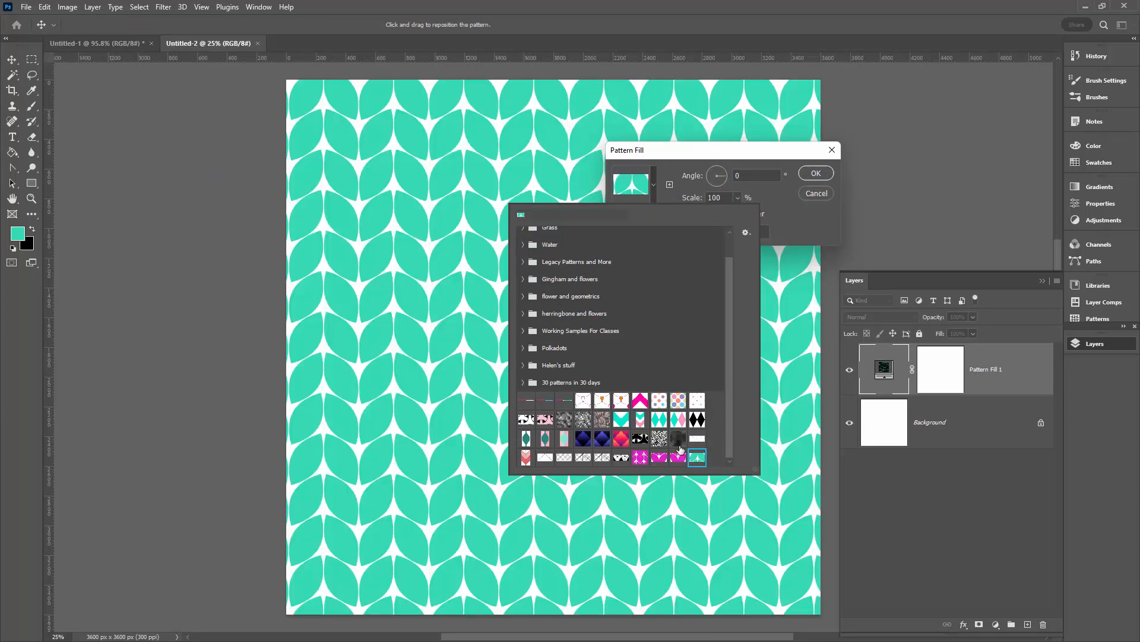
pyautogui.click(815, 173)
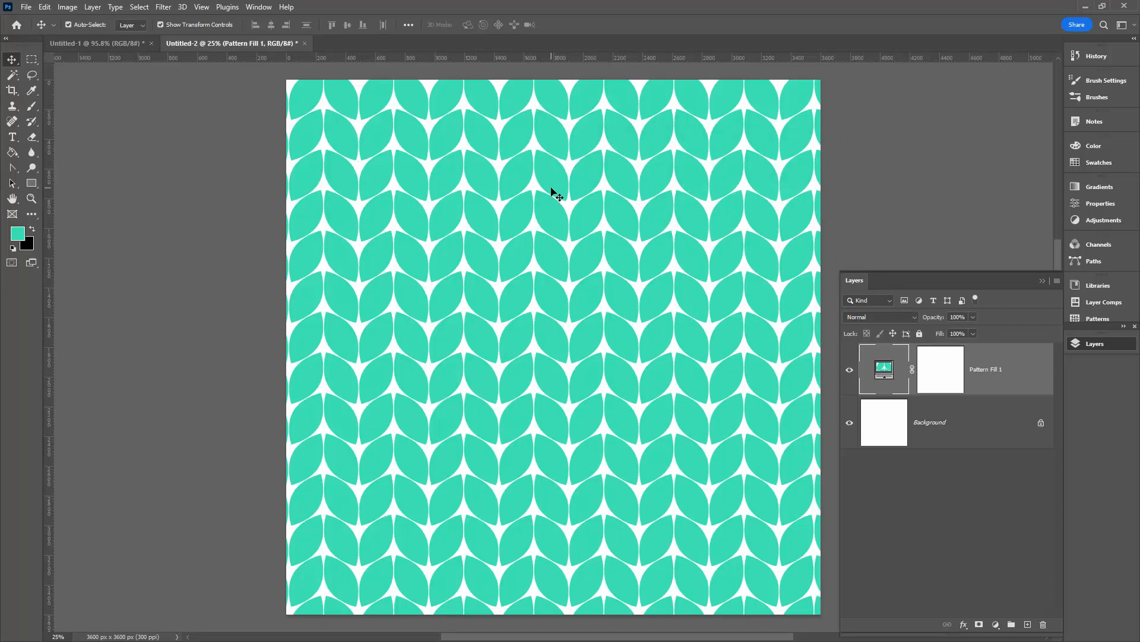
# Step: Zoom in to inspect how the leaf tiles join
pyautogui.press('z')
pyautogui.moveTo(381, 182); pyautogui.dragTo(433, 297)
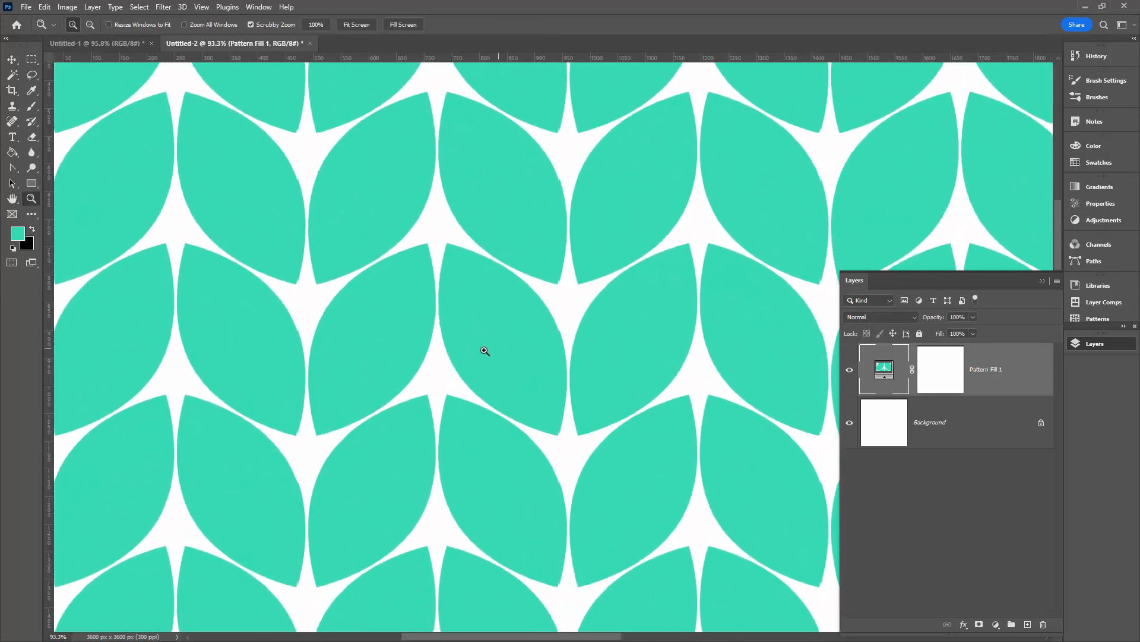
pyautogui.moveTo(552, 330); pyautogui.dragTo(575, 339)
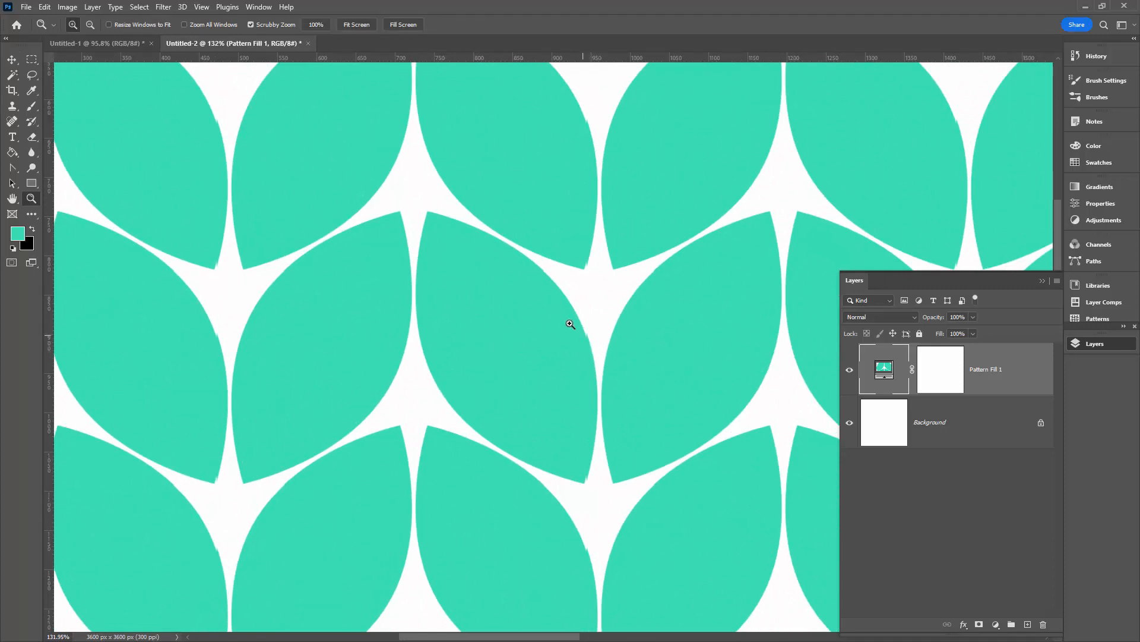
# Step: Return to the leaf document, show and select the rectangle layer, and zoom in on it
pyautogui.click(125, 41)
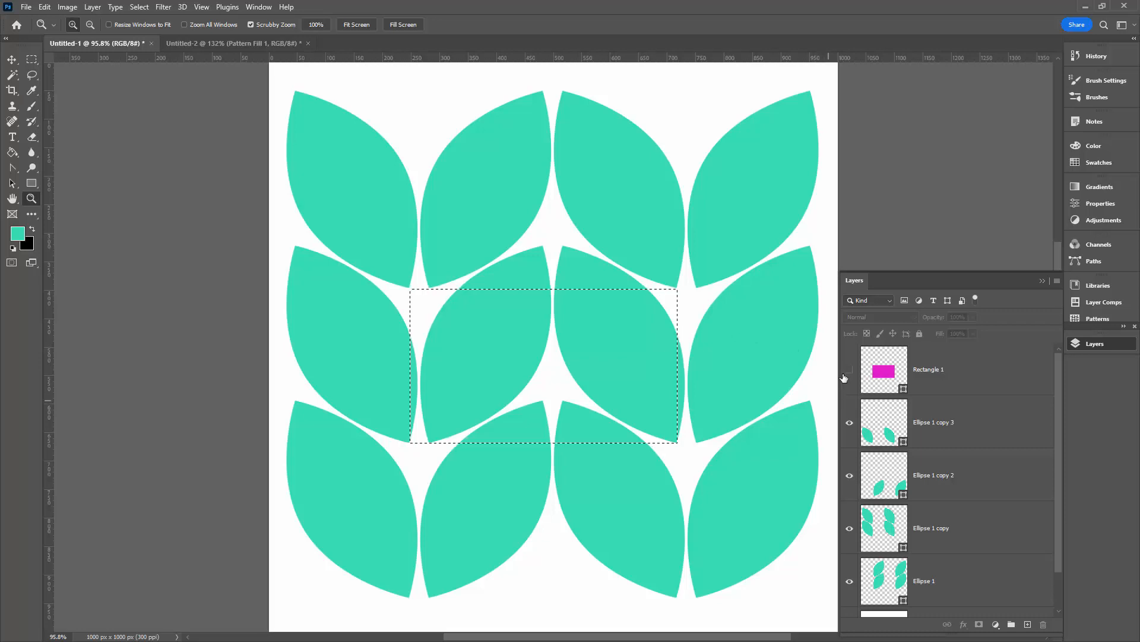
pyautogui.click(848, 370)
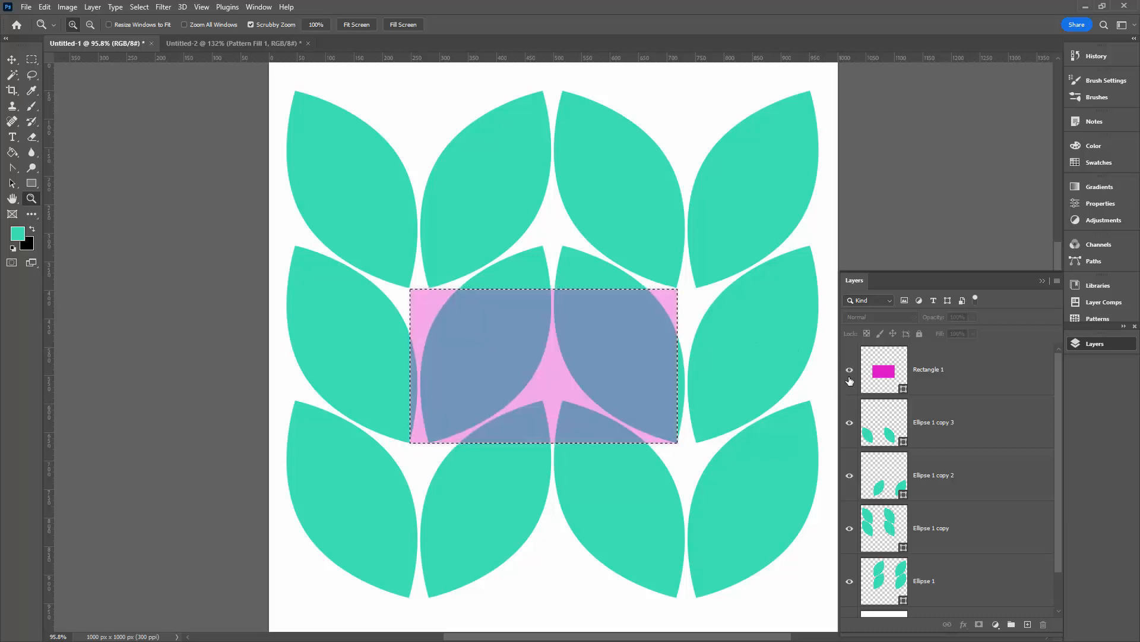
pyautogui.hotkey('ctrl', 'd')
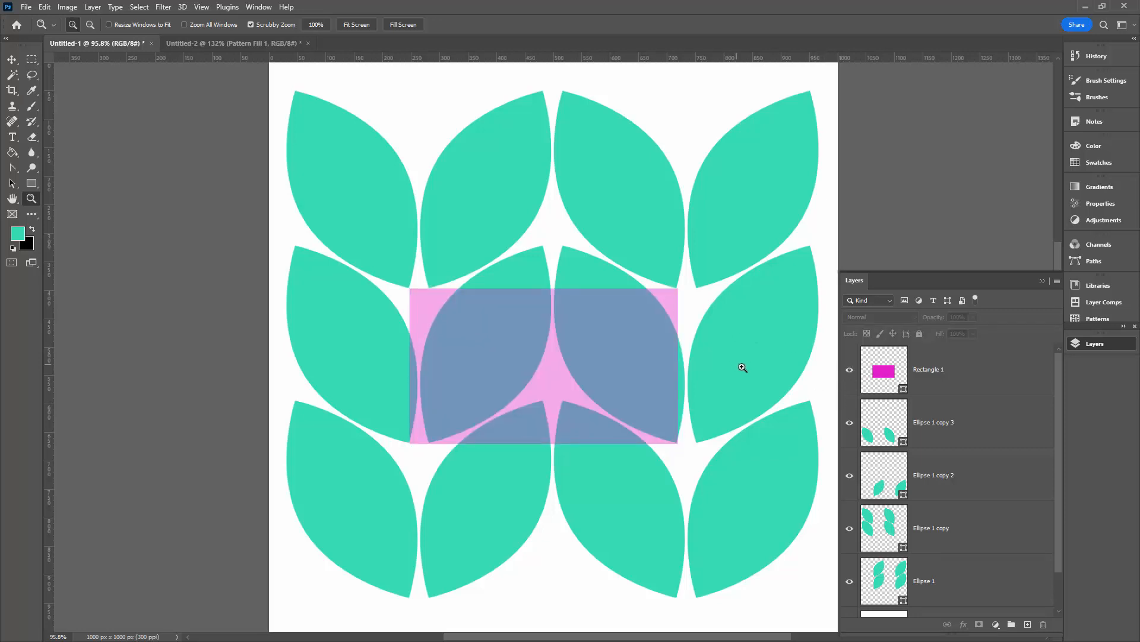
pyautogui.click(888, 379)
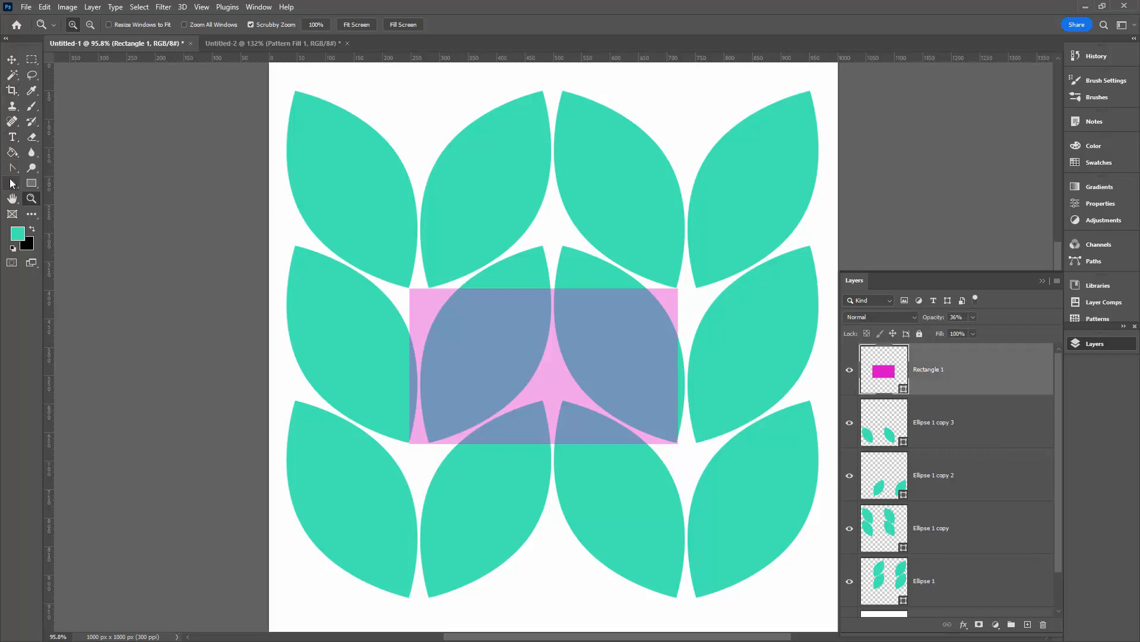
pyautogui.click(12, 184)
pyautogui.press('z')
pyautogui.click(547, 335)
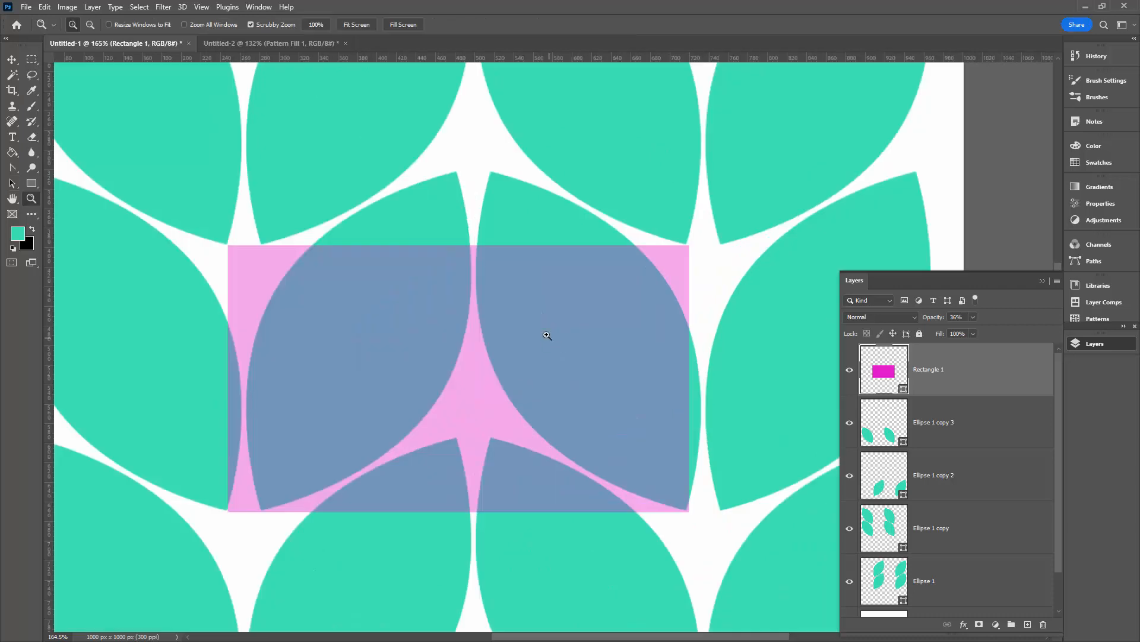
# Step: Nudge the rectangle right and down with the Move tool to sit on the stitch repeat
pyautogui.click(13, 60)
pyautogui.moveTo(355, 379); pyautogui.dragTo(390, 385)
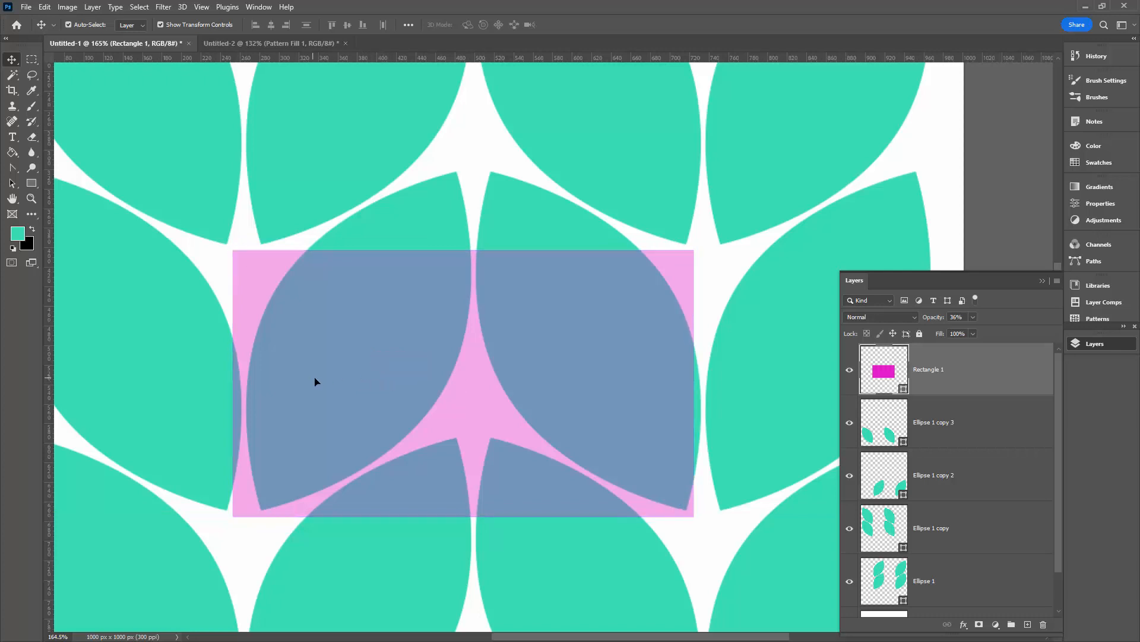
pyautogui.moveTo(316, 381); pyautogui.dragTo(323, 379)
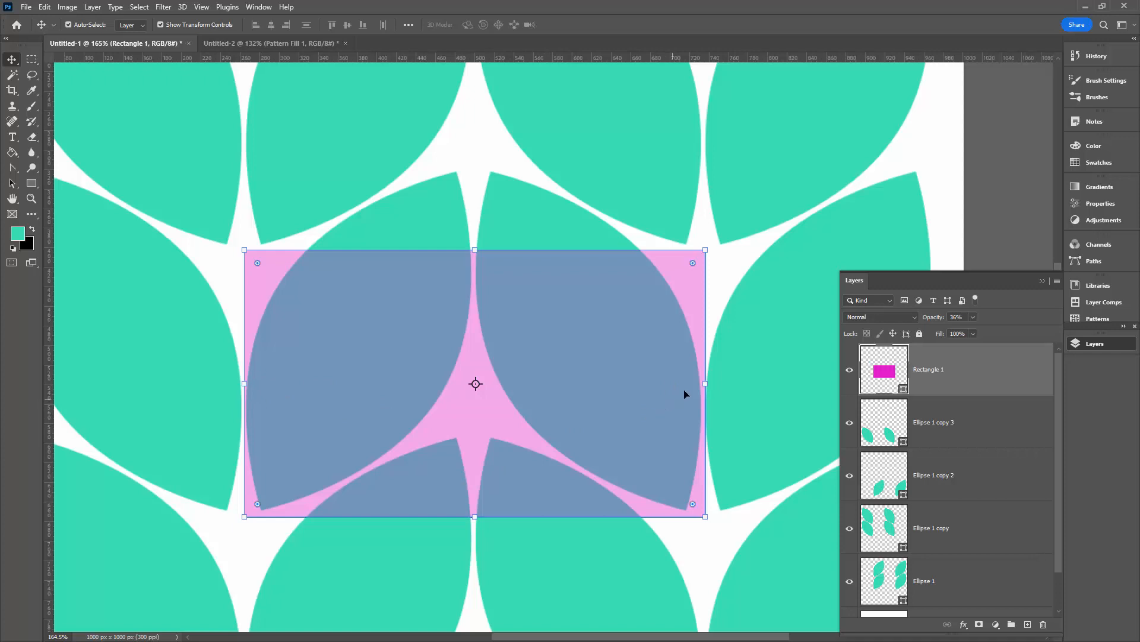
# Step: Narrow the rectangle from its right edge with snapping toggled, committing at 470 × 273 px
pyautogui.click(708, 385)
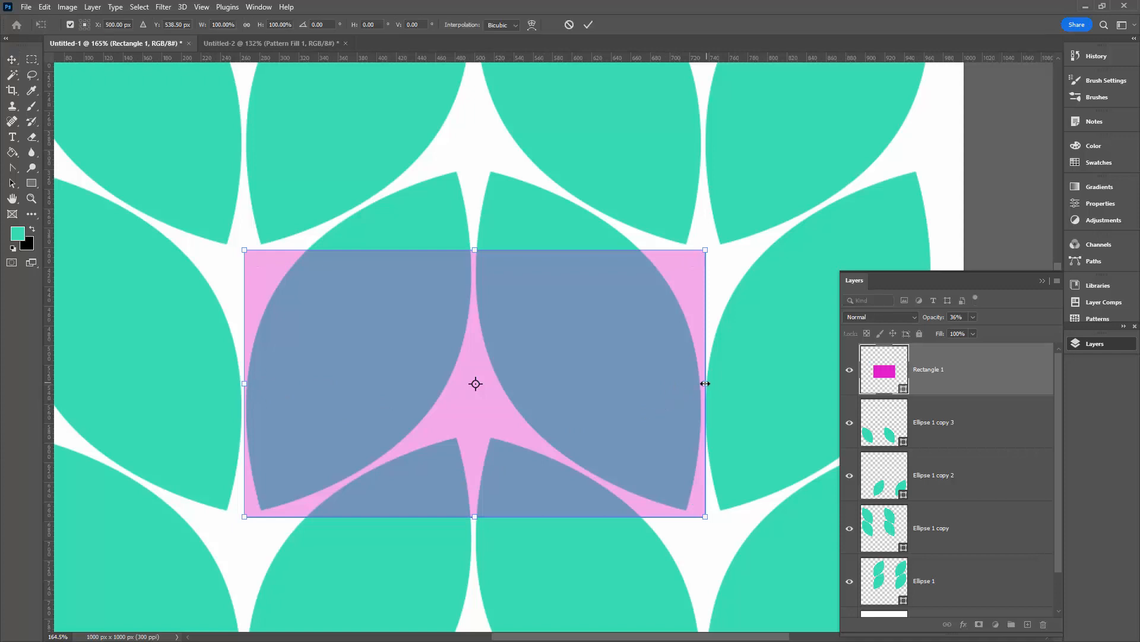
pyautogui.moveTo(705, 384); pyautogui.dragTo(710, 383)
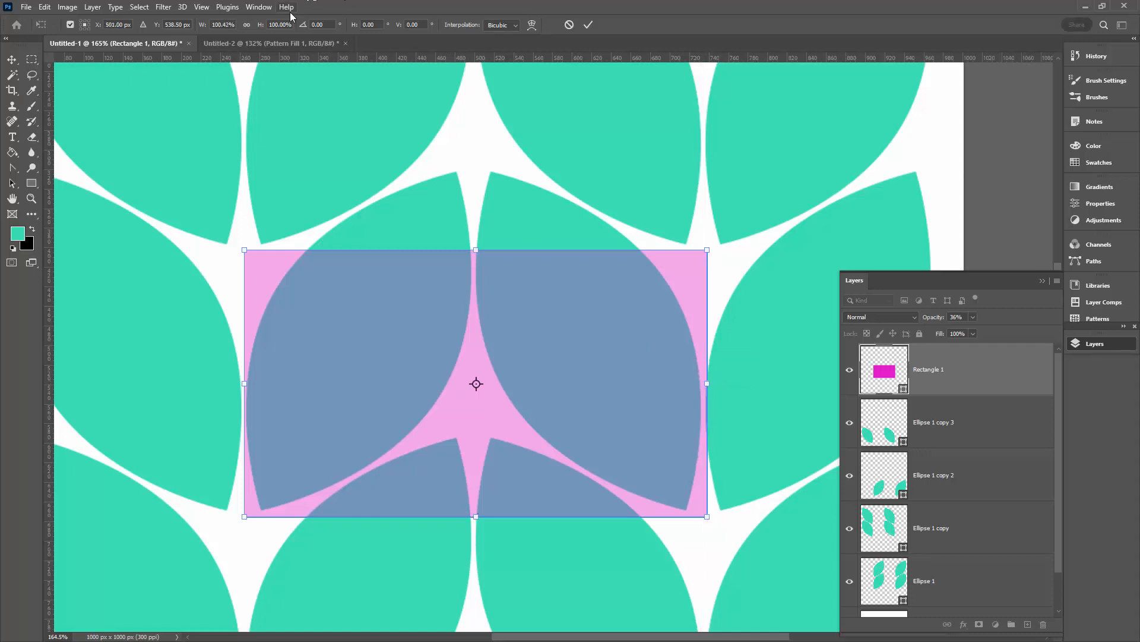
pyautogui.click(201, 8)
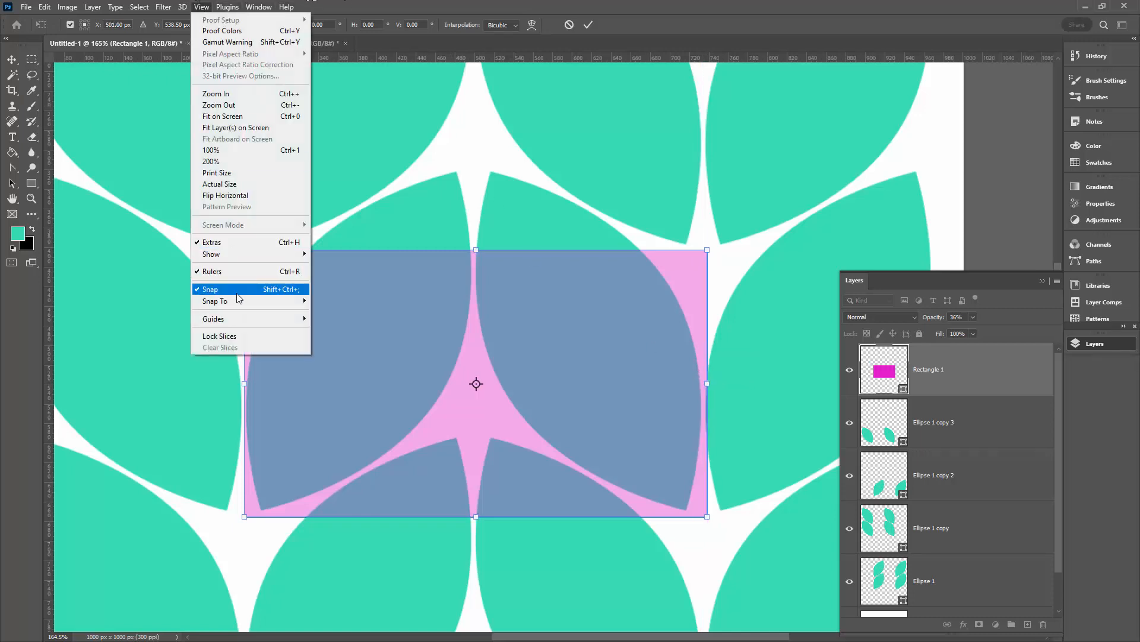
pyautogui.click(214, 288)
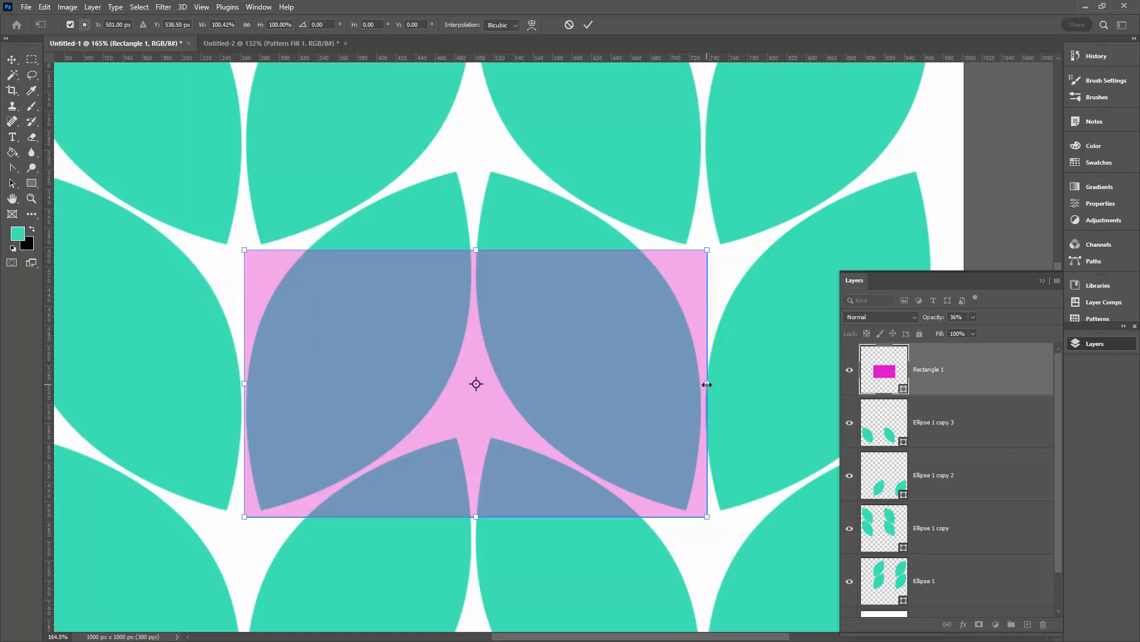
pyautogui.moveTo(704, 385); pyautogui.dragTo(703, 387)
pyautogui.click(588, 24)
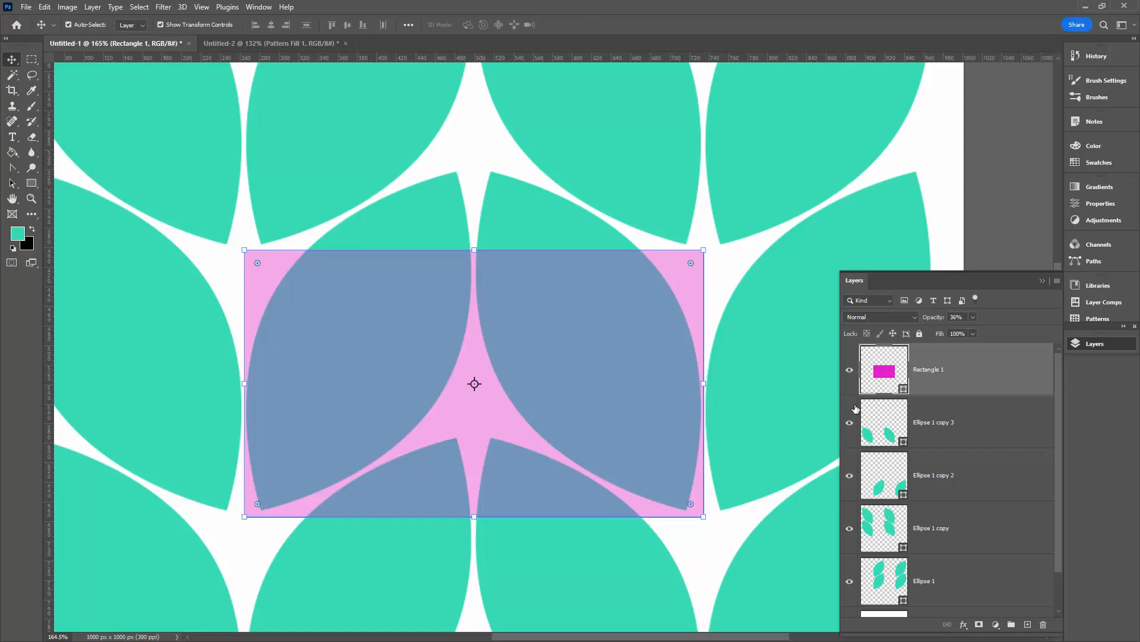
# Step: Select the rectangle's area and hide the rectangle layer
pyautogui.keyDown('ctrl'); pyautogui.click(885, 374); pyautogui.keyUp('ctrl')
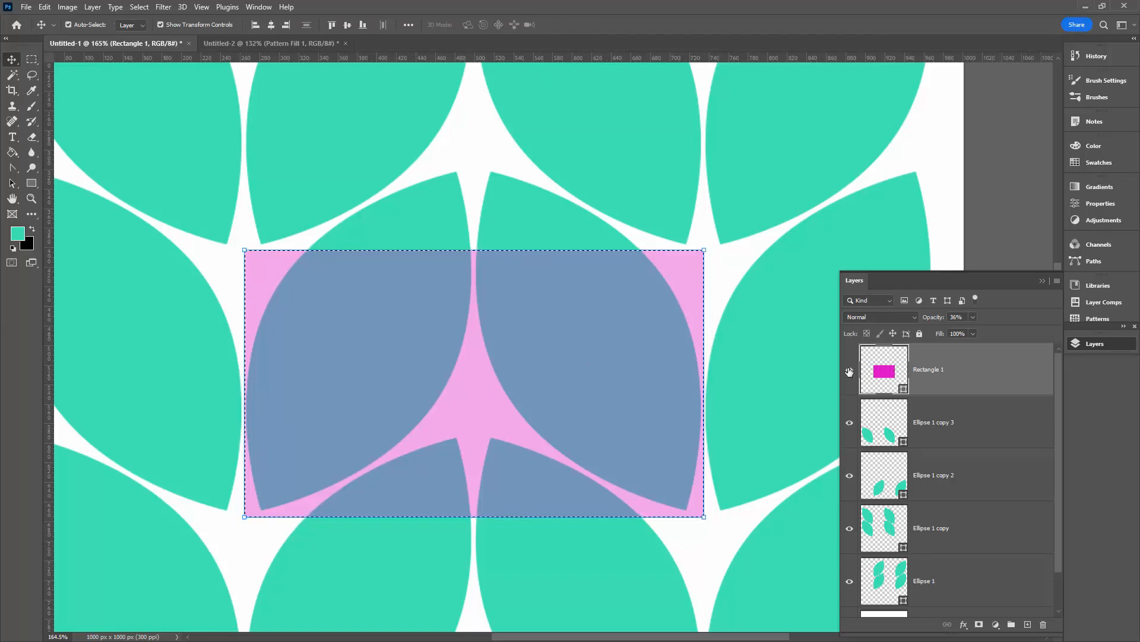
pyautogui.click(849, 369)
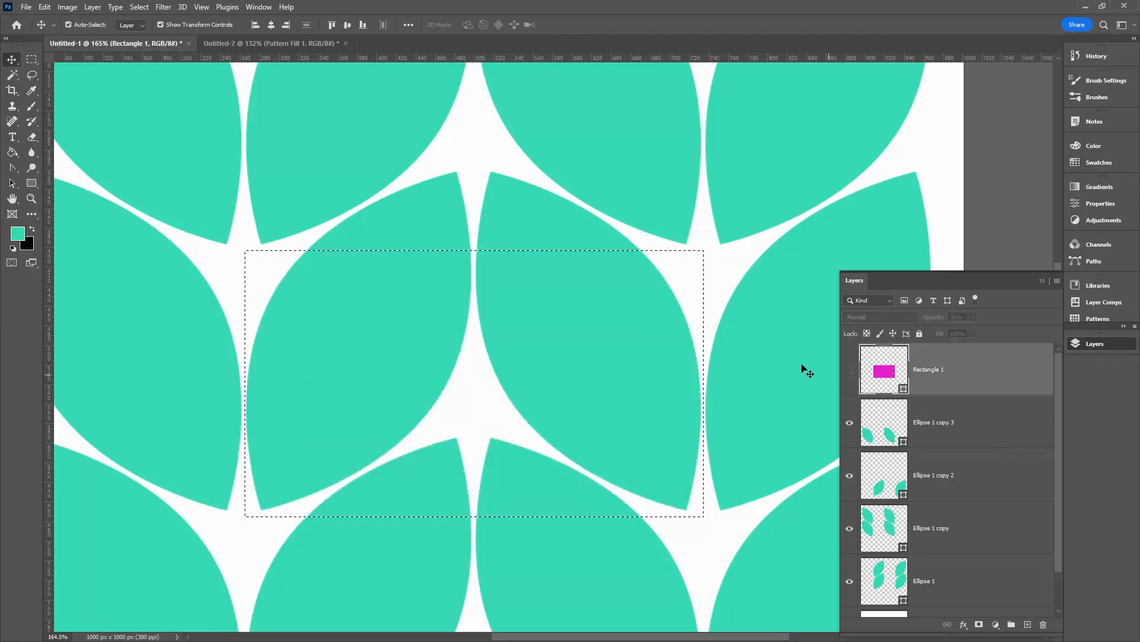
# Step: Define the selected stitch tile as a new pattern
pyautogui.click(43, 7)
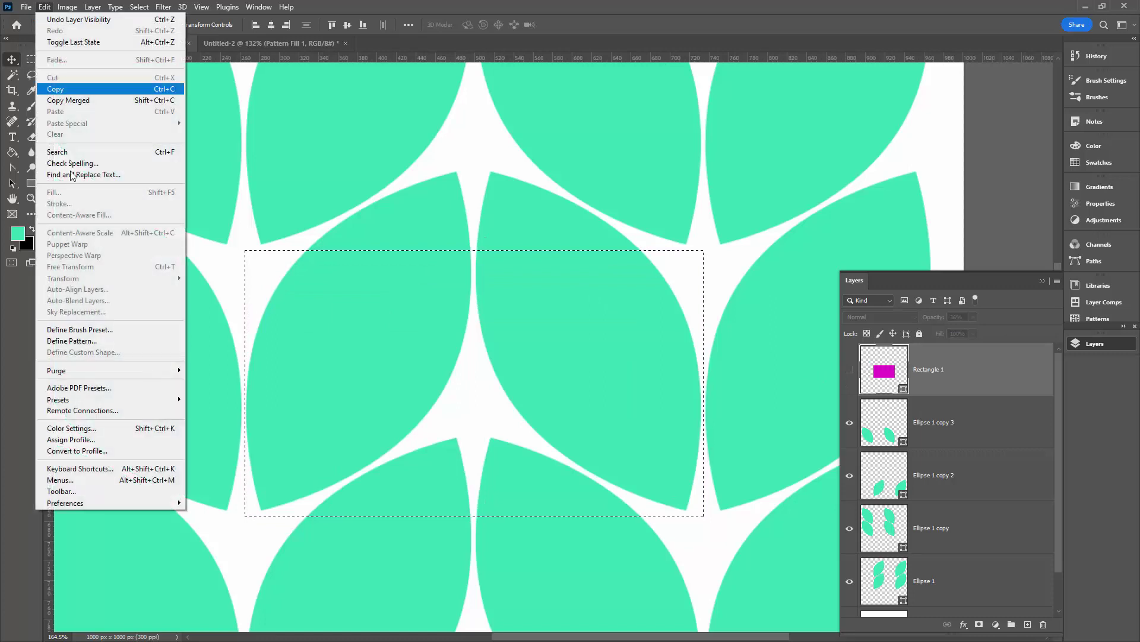
pyautogui.click(99, 340)
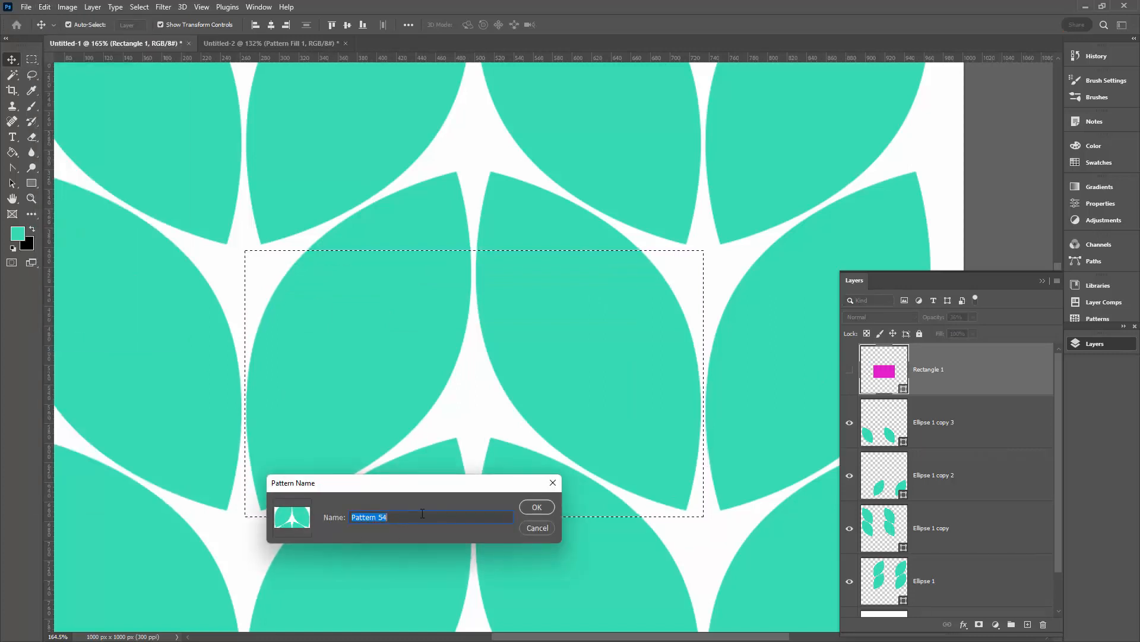
pyautogui.click(536, 507)
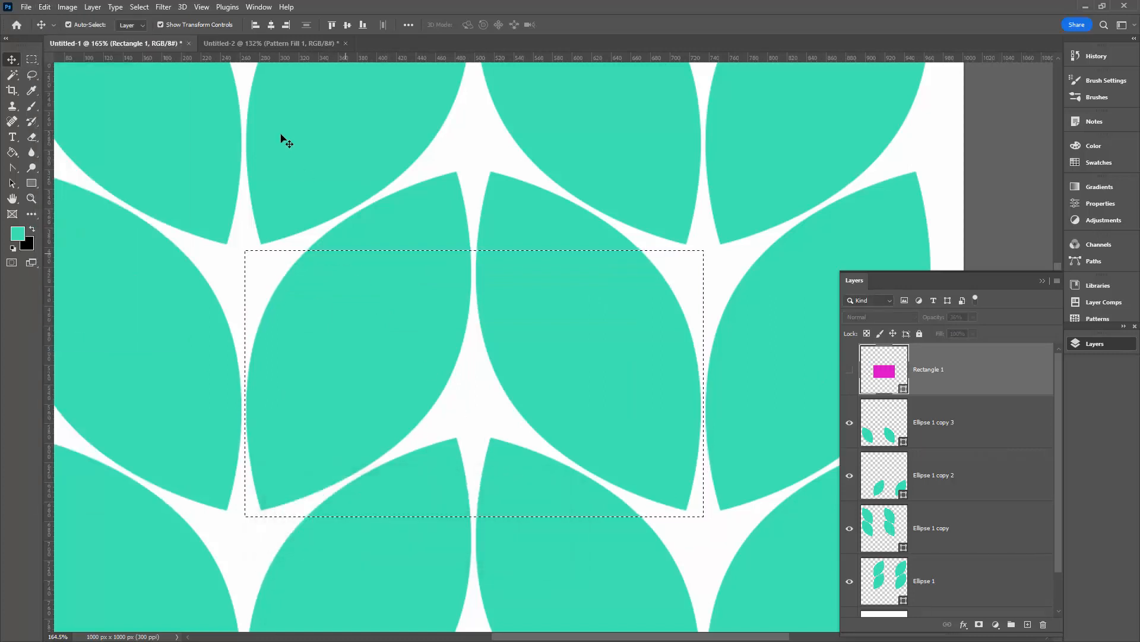
# Step: In the pattern-fill document, reopen the fill settings and delete the old pattern swatch
pyautogui.click(280, 41)
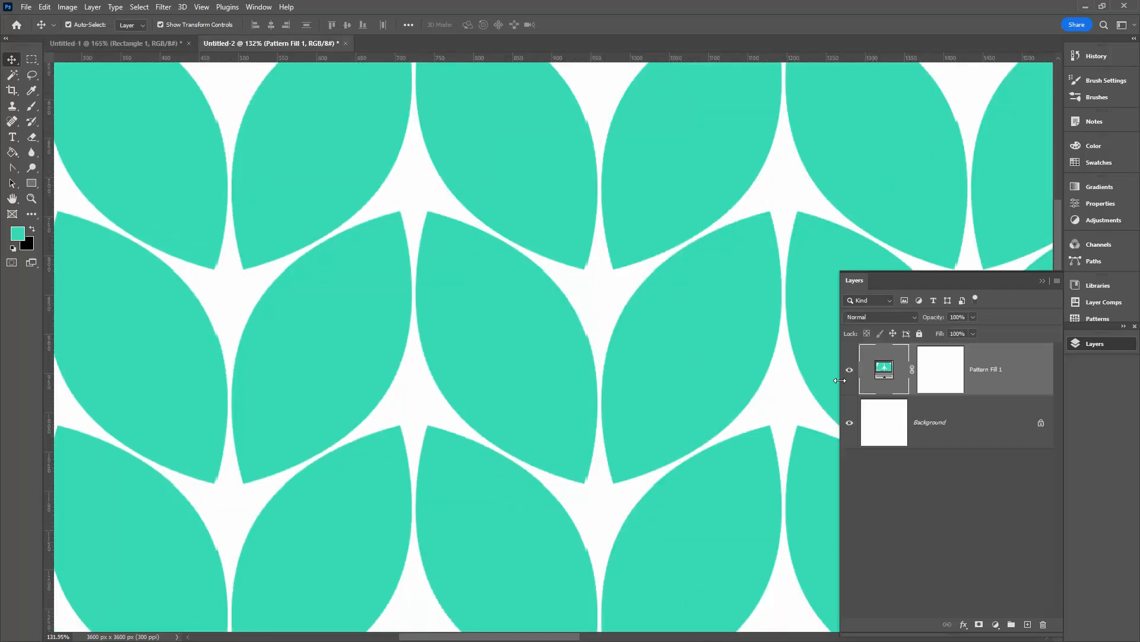
pyautogui.doubleClick(883, 370)
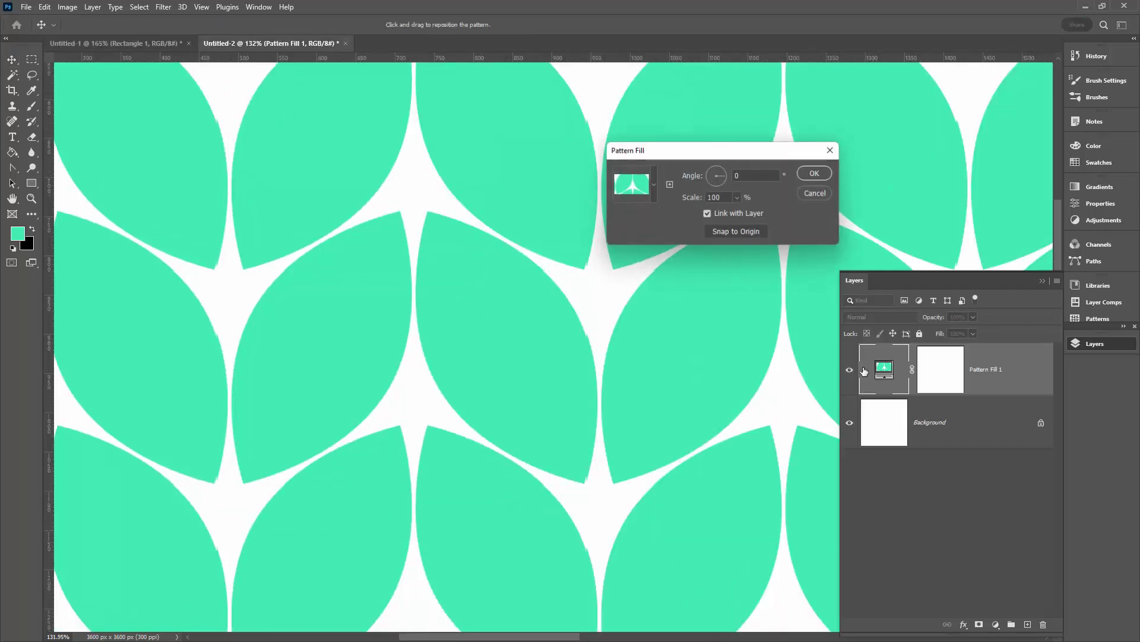
pyautogui.click(652, 197)
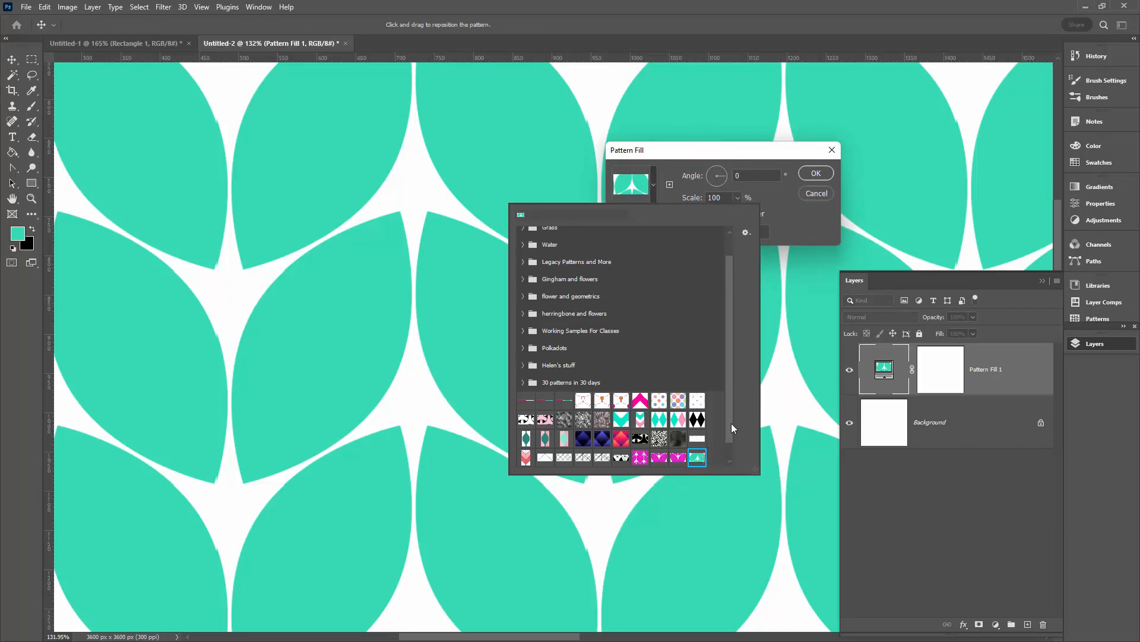
pyautogui.scroll(-1, 731, 423)
pyautogui.rightClick(698, 440)
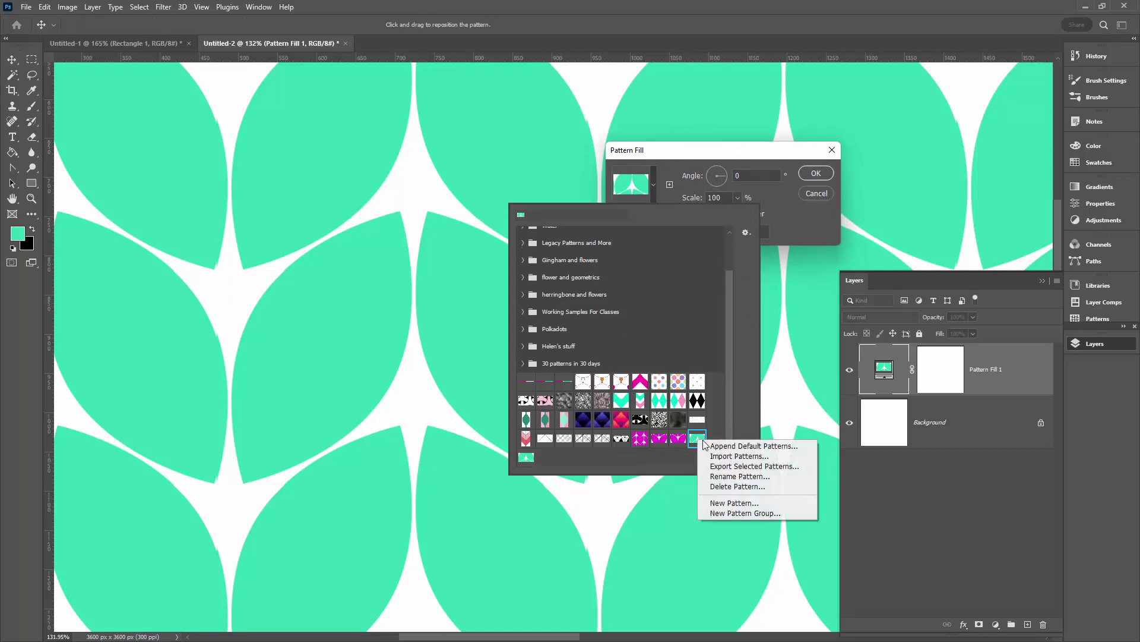
pyautogui.click(731, 484)
pyautogui.click(515, 241)
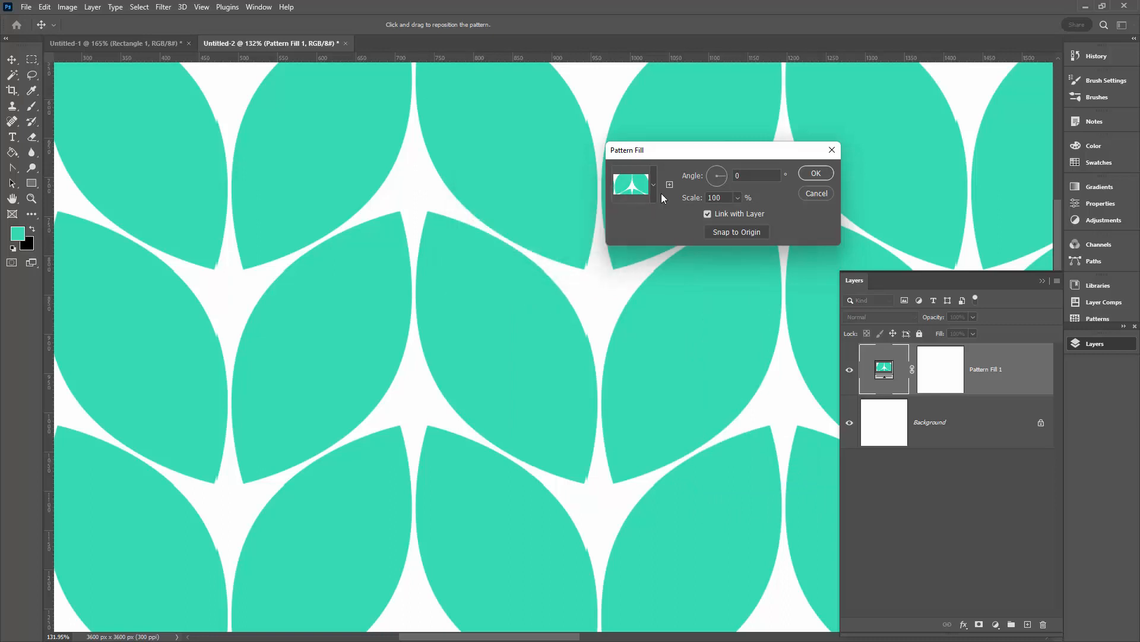
# Step: Choose the newly saved stitch pattern for the fill and accept the settings
pyautogui.click(651, 191)
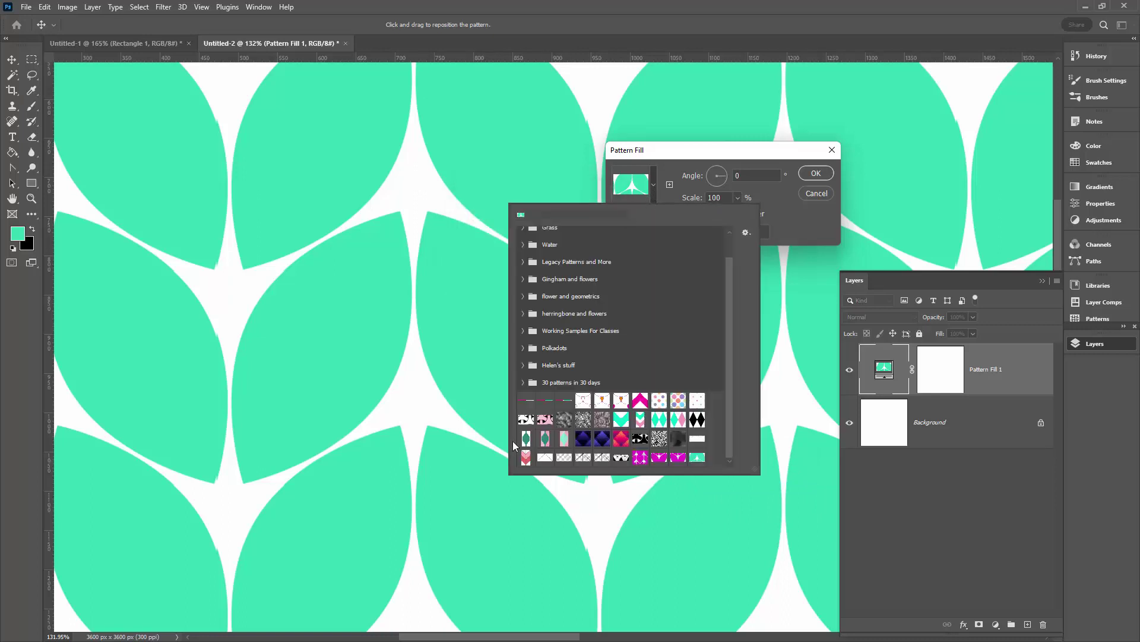
pyautogui.click(698, 458)
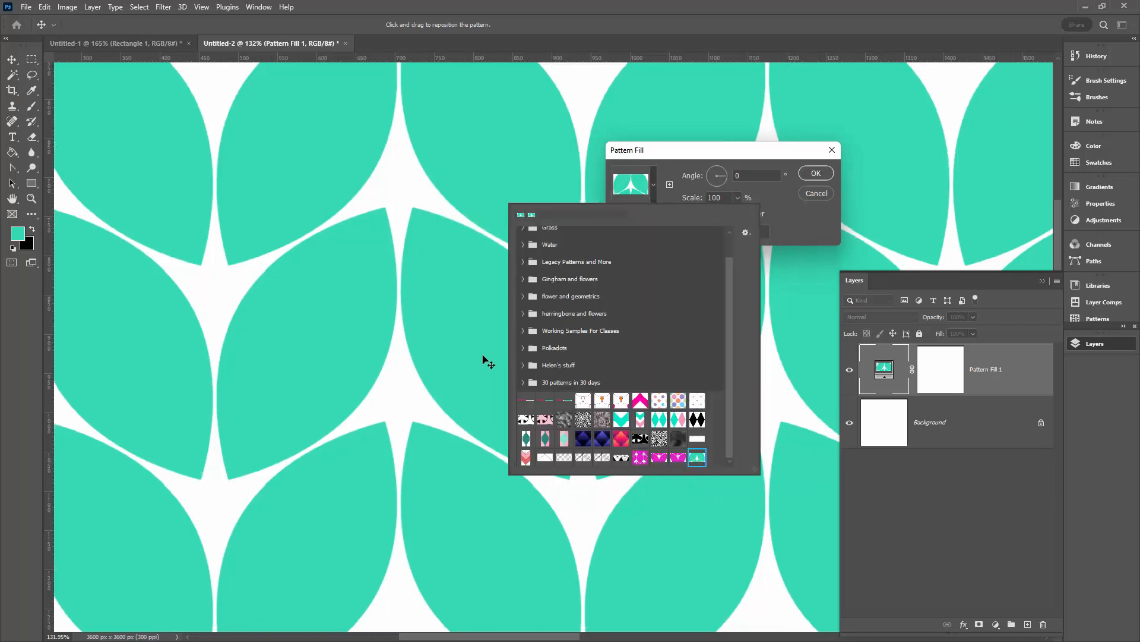
pyautogui.click(796, 192)
pyautogui.click(814, 175)
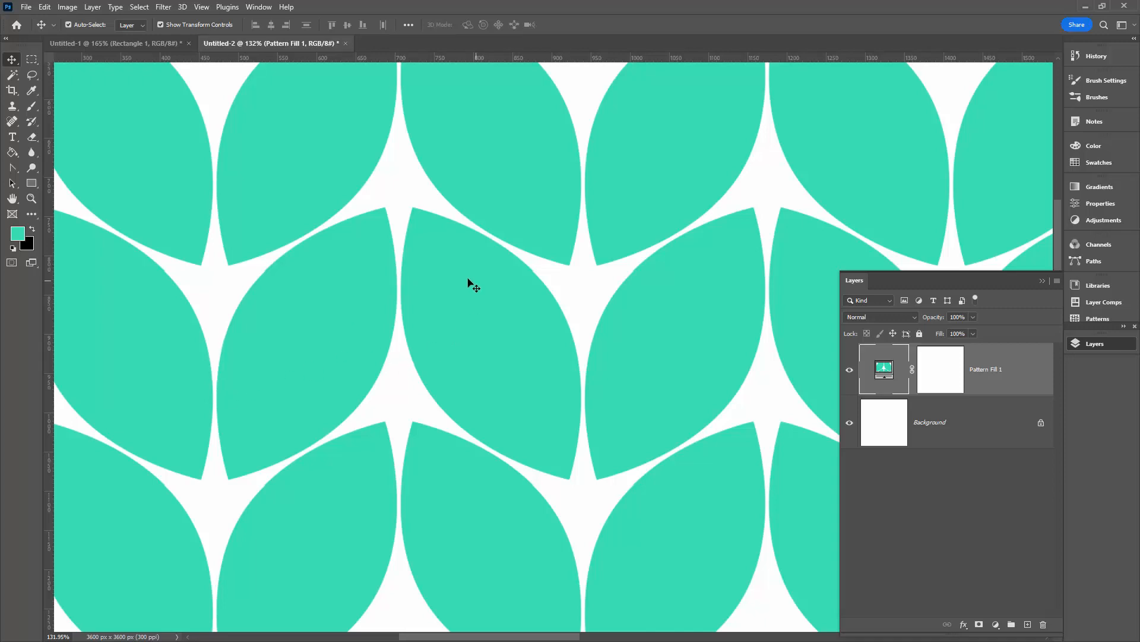
# Step: Show the rectangle in the tile document, check the filled document fitted in view, and return
pyautogui.click(146, 41)
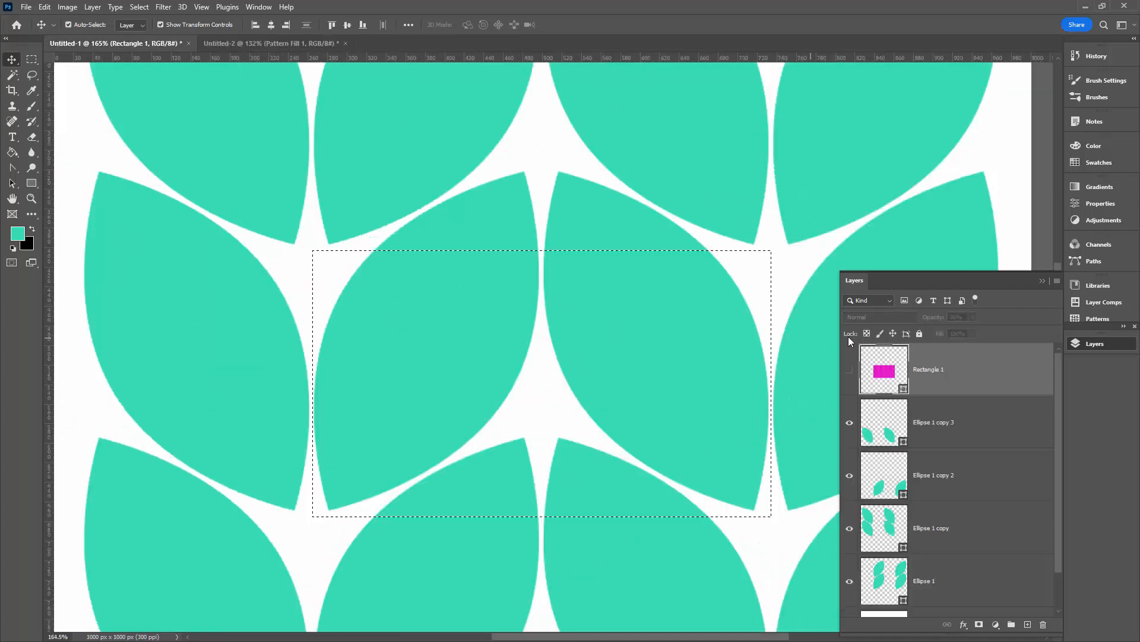
pyautogui.click(850, 370)
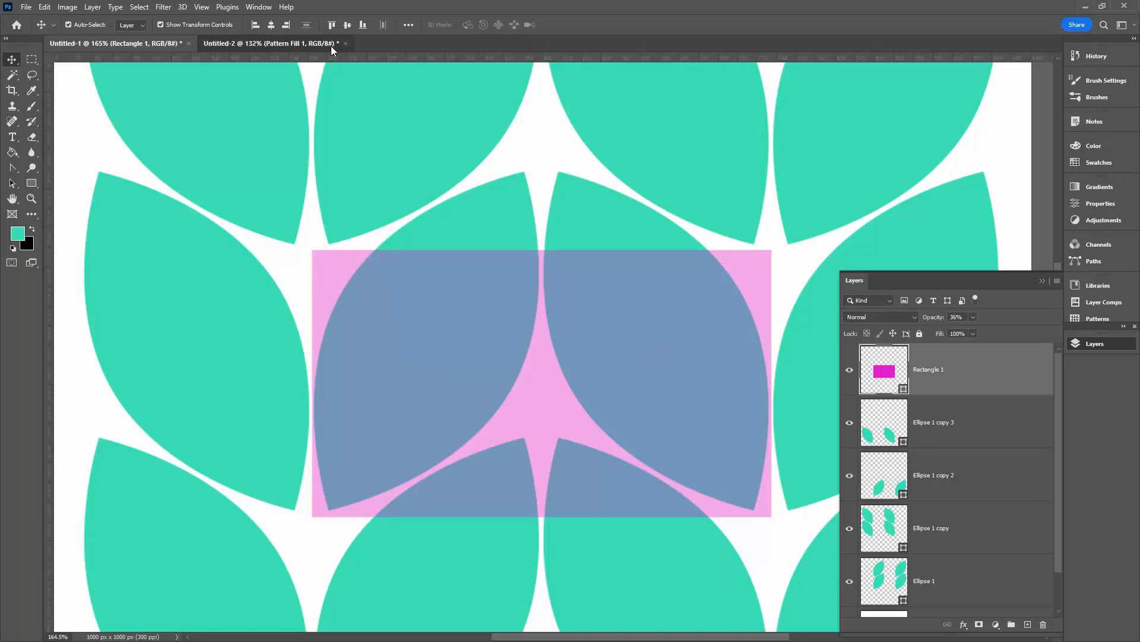
pyautogui.click(268, 44)
pyautogui.hotkey('ctrl', '0')
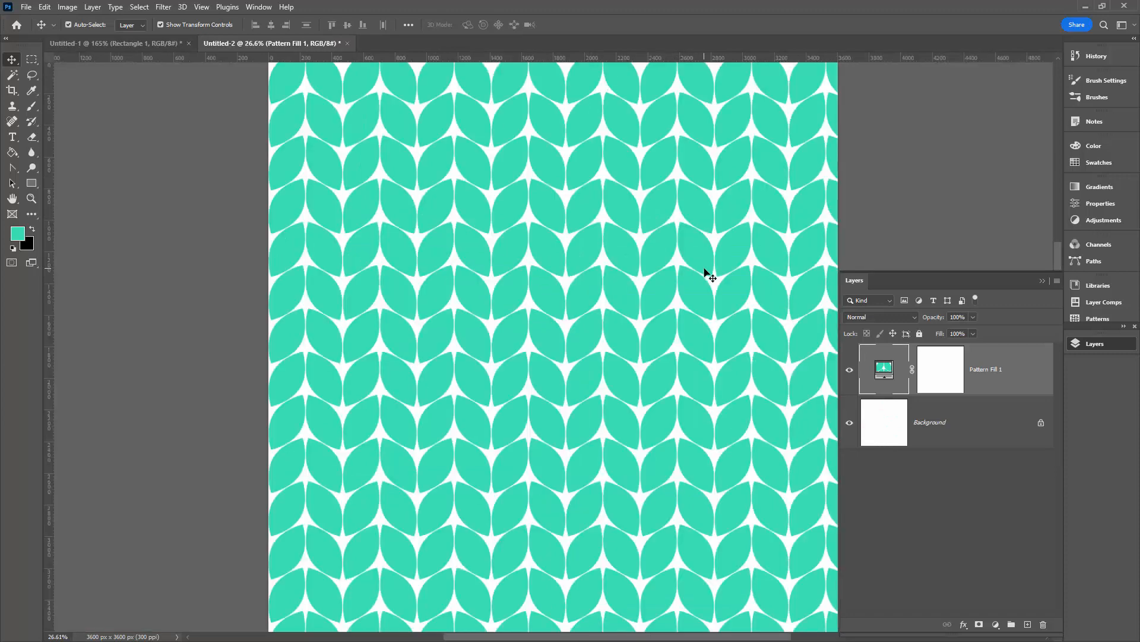
pyautogui.click(111, 44)
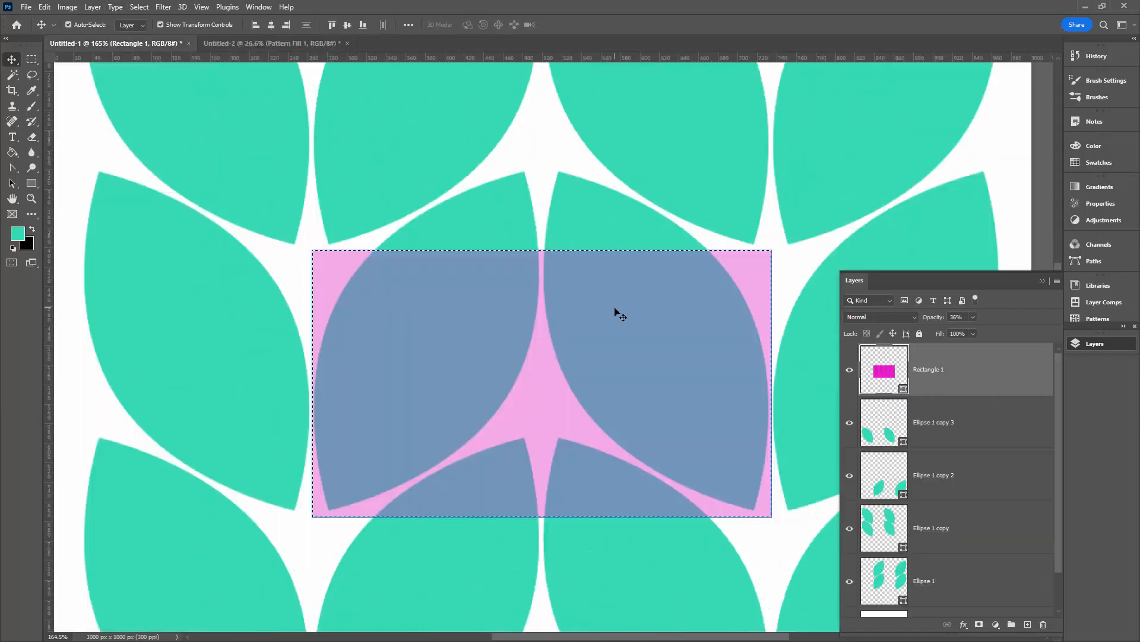
# Step: Hide the rectangle and white Background, define the tile as a transparent pattern, and switch documents
pyautogui.click(849, 368)
pyautogui.scroll(-1, 912, 375)
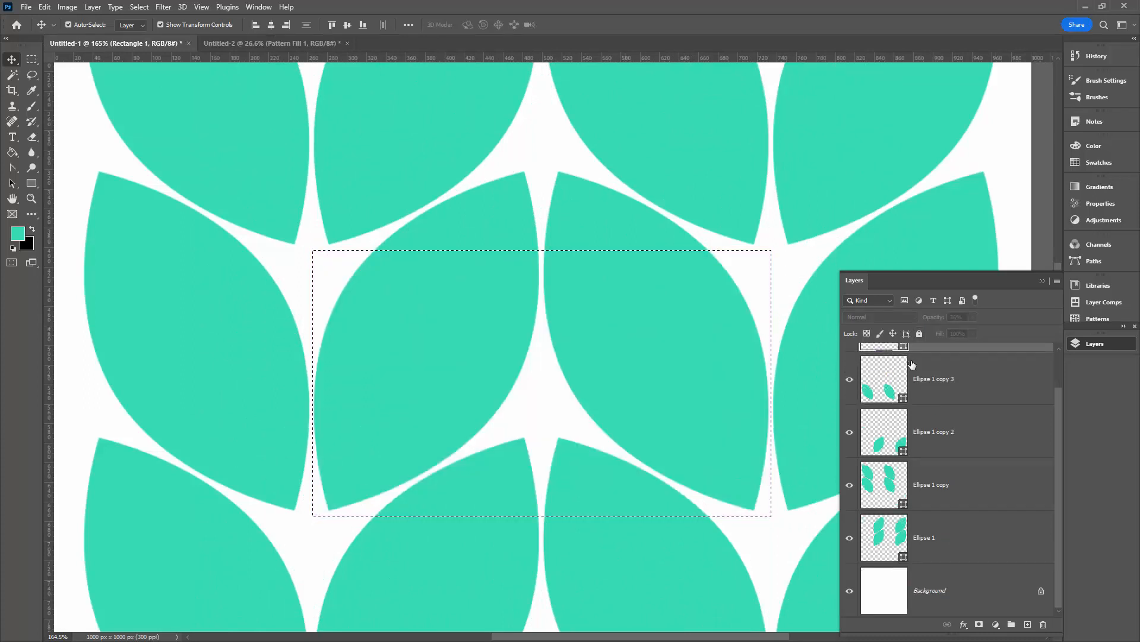
pyautogui.click(849, 593)
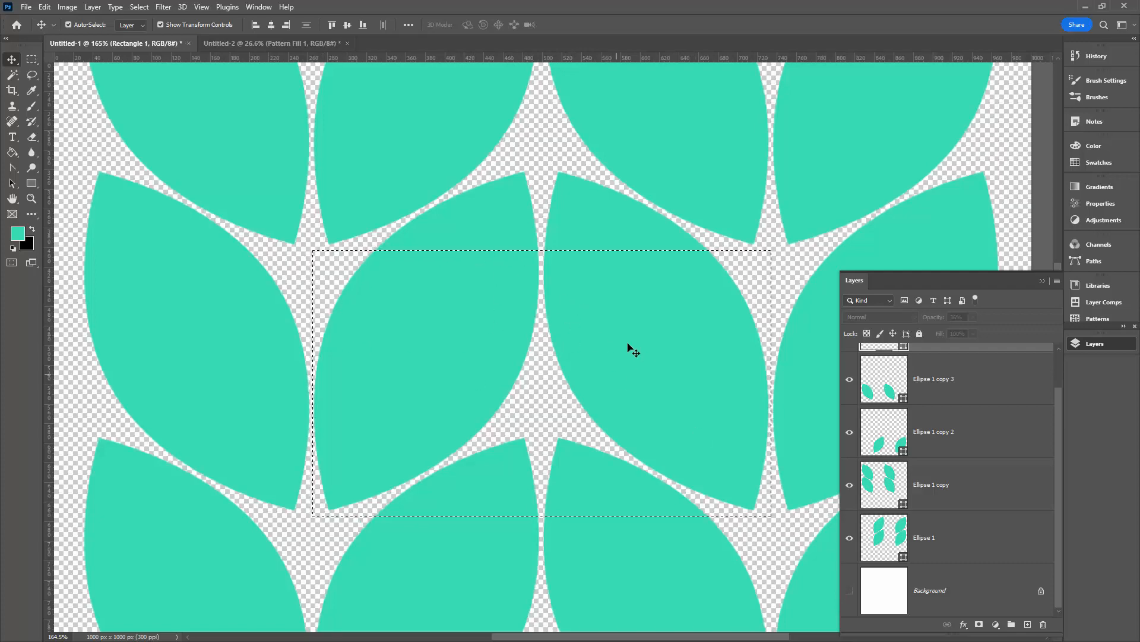
pyautogui.click(45, 8)
pyautogui.click(72, 341)
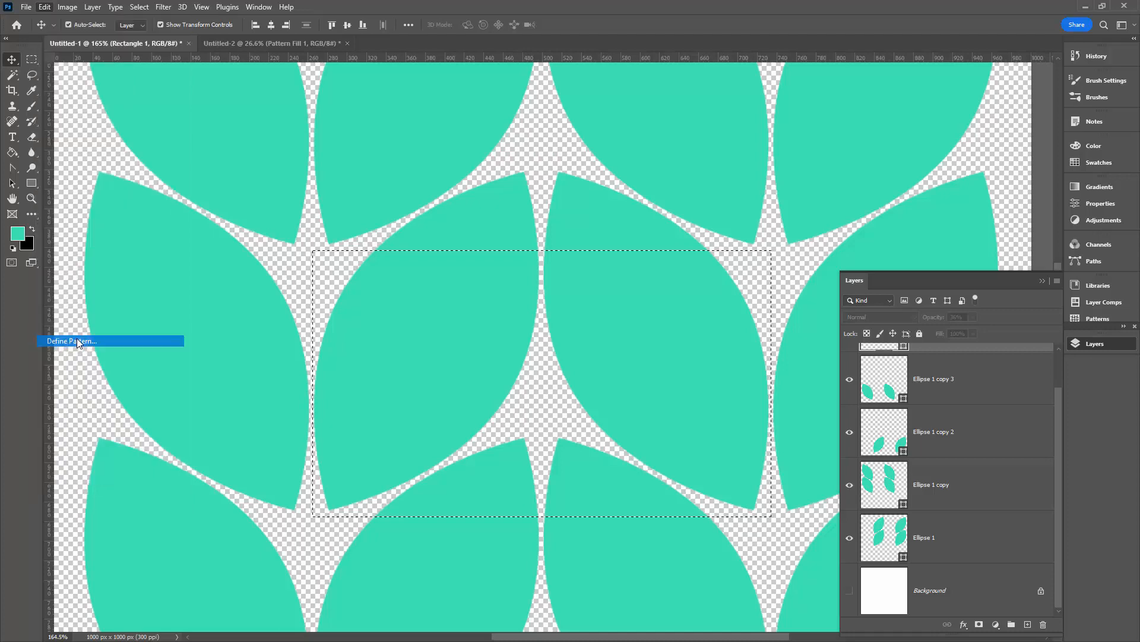
pyautogui.click(537, 506)
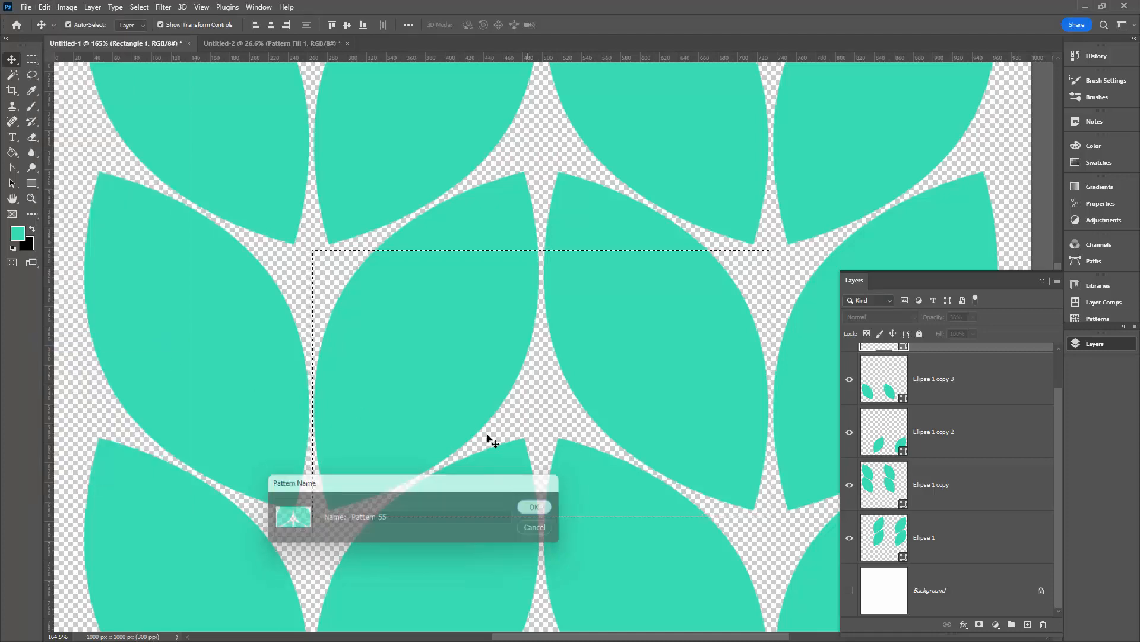
pyautogui.click(281, 42)
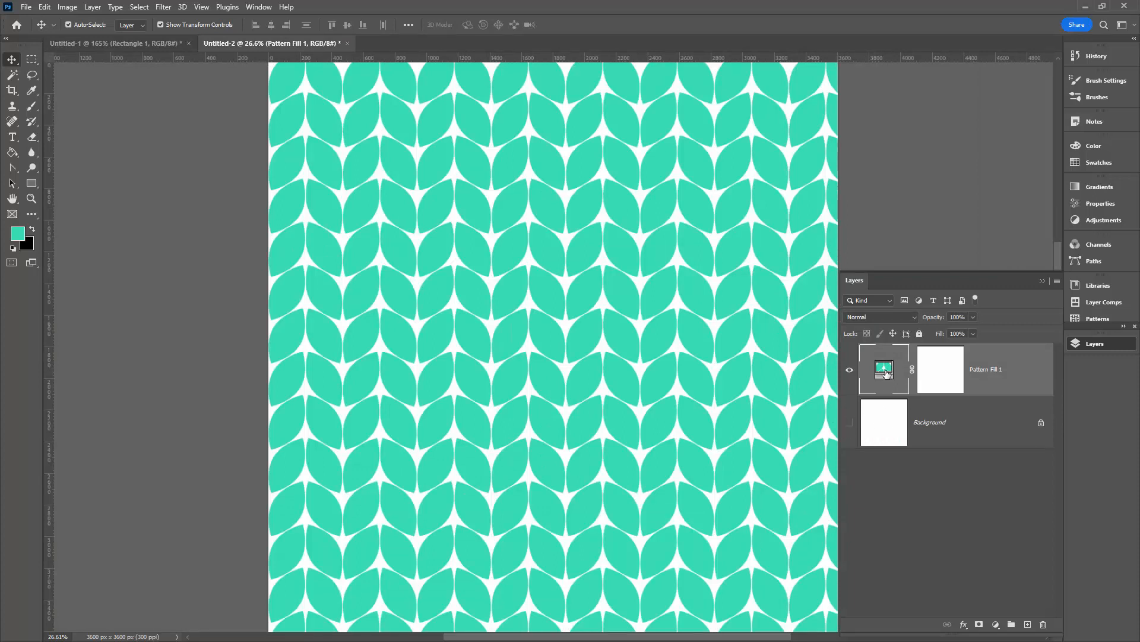
# Step: Set the Pattern Fill to the transparent-background knit swatch, then select the Background layer
pyautogui.doubleClick(885, 373)
pyautogui.click(653, 196)
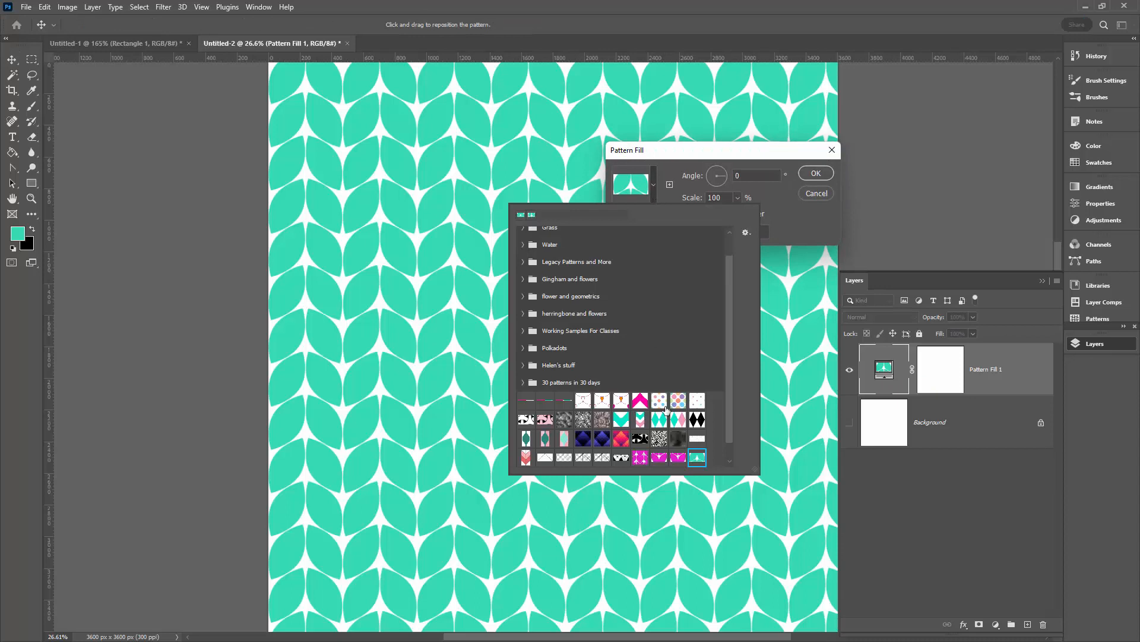
pyautogui.scroll(-1, 635, 428)
pyautogui.click(523, 457)
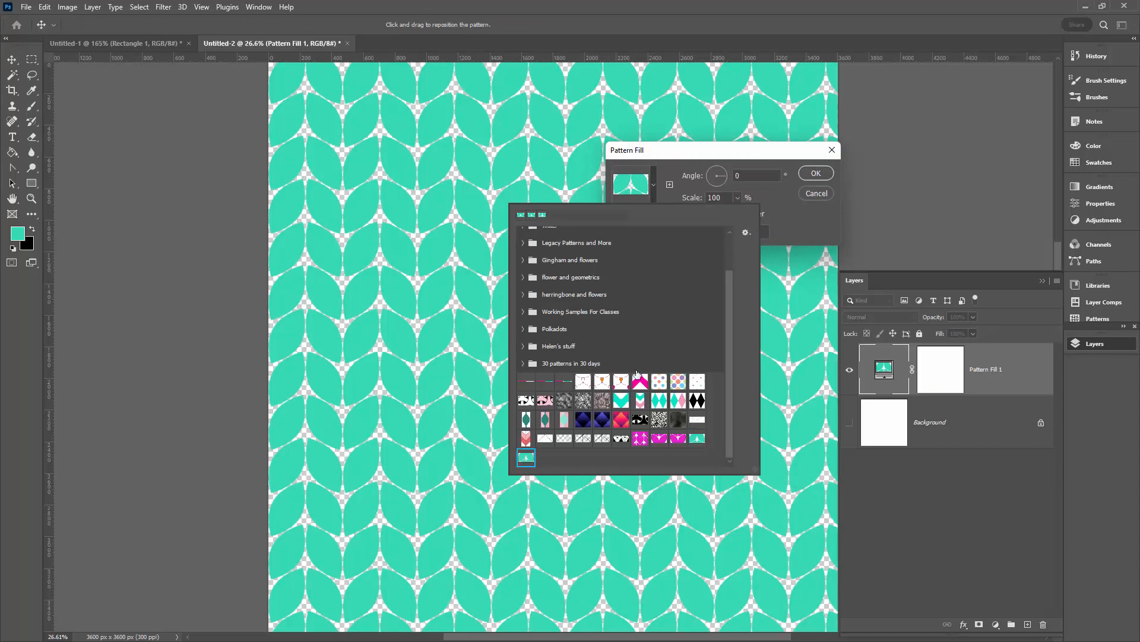
pyautogui.click(816, 193)
pyautogui.click(816, 173)
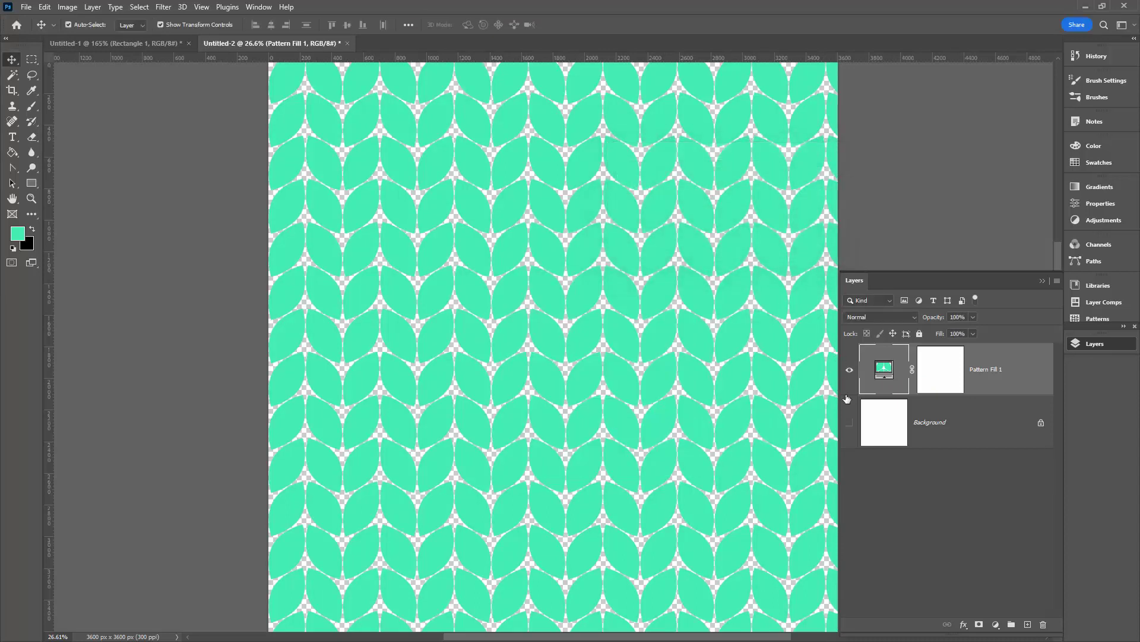
pyautogui.click(923, 436)
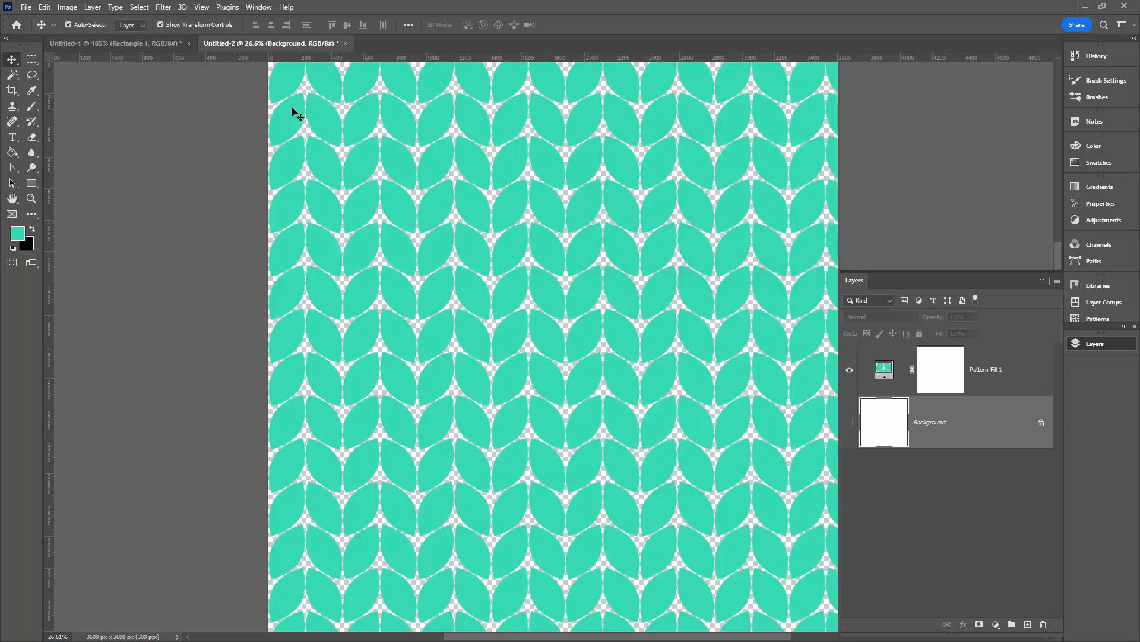
# Step: Add a Solid Color fill layer and set it to a dark teal in the Color Picker
pyautogui.click(92, 7)
pyautogui.moveTo(114, 153)
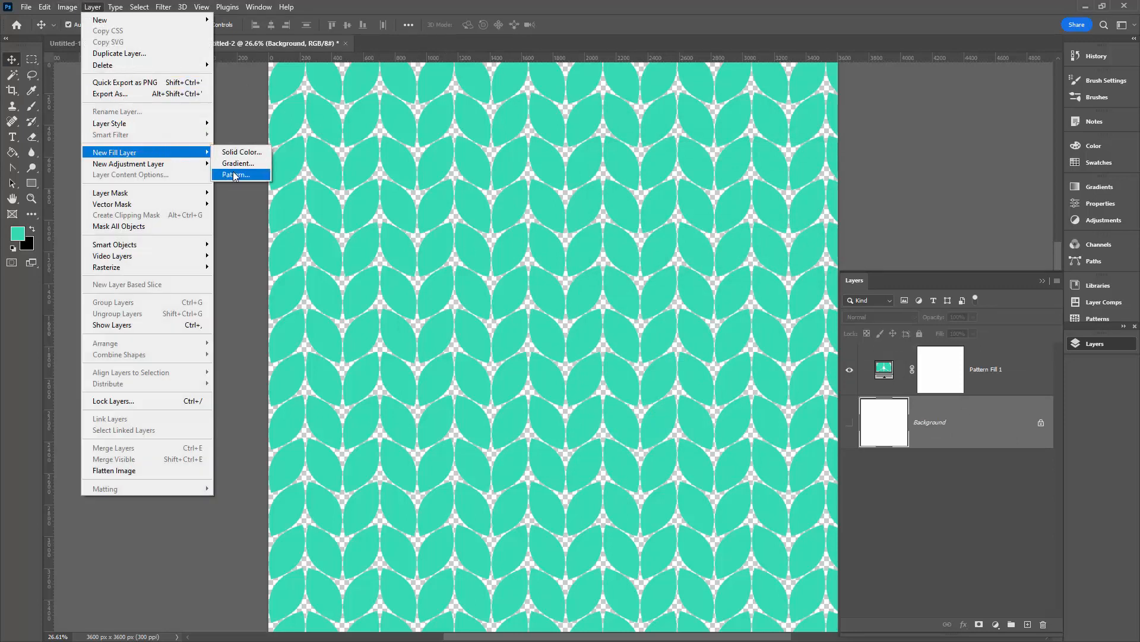
pyautogui.click(243, 152)
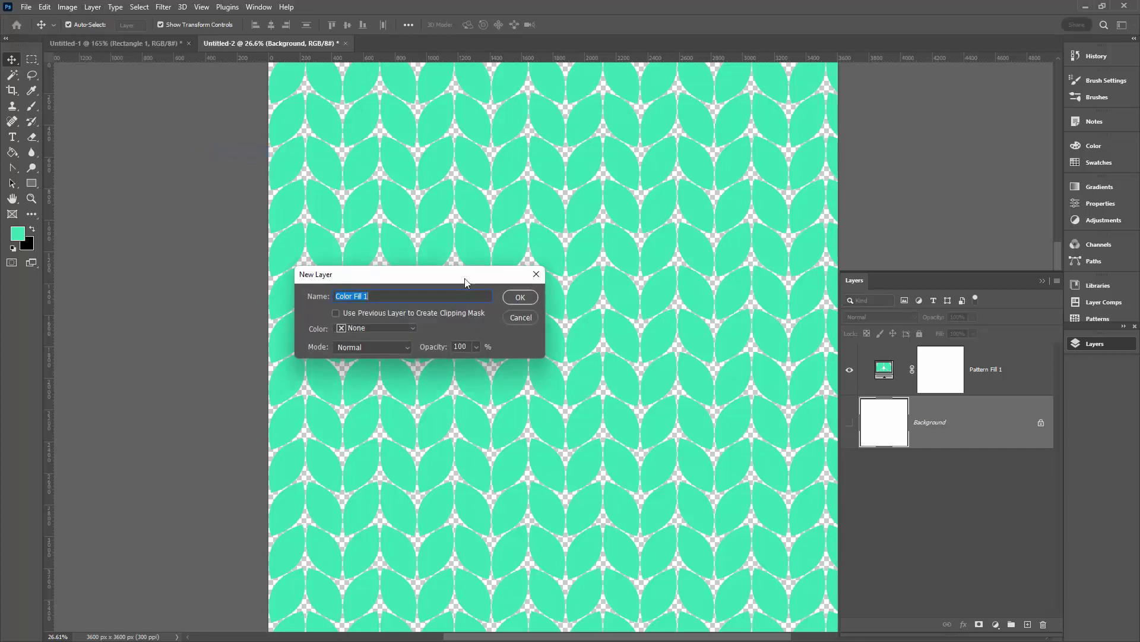
pyautogui.click(520, 297)
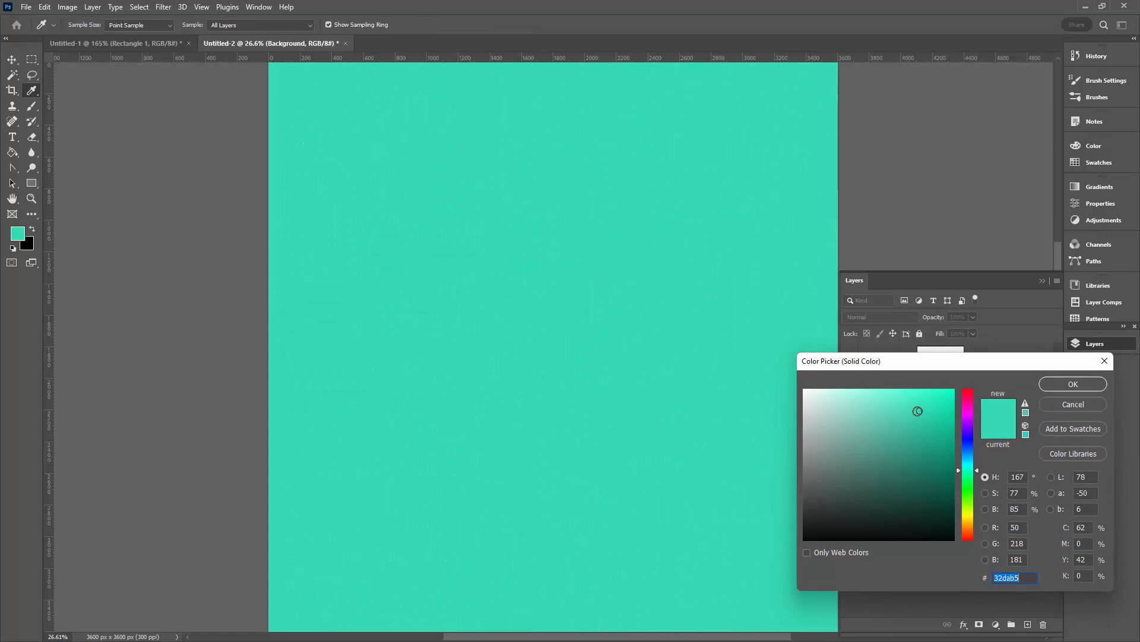
pyautogui.moveTo(923, 409); pyautogui.dragTo(913, 459)
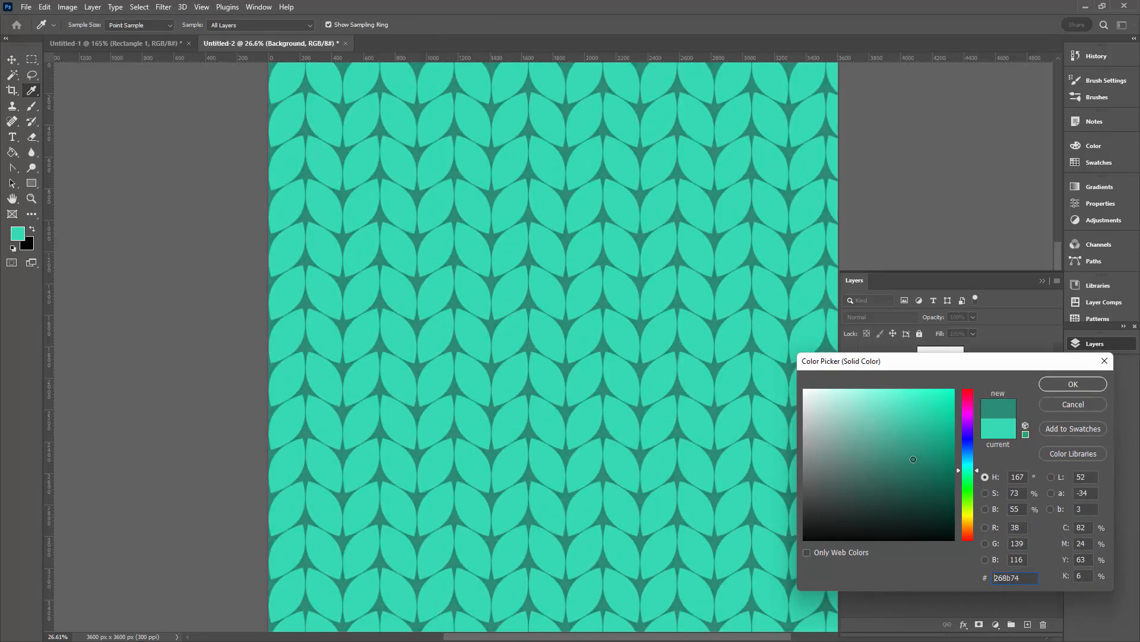
pyautogui.click(1068, 384)
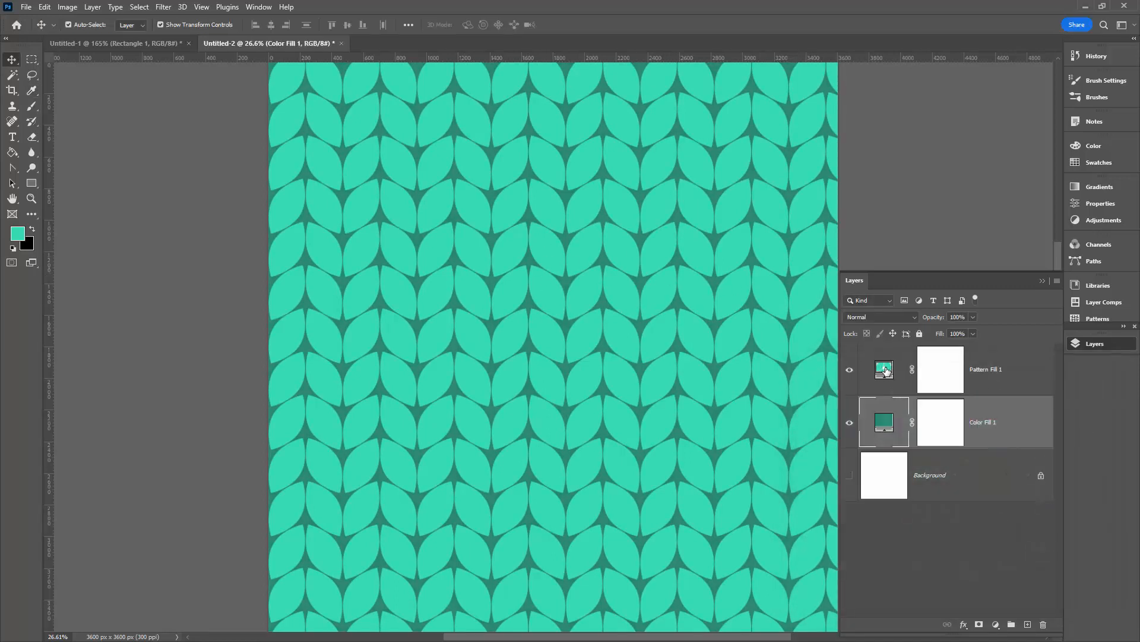
# Step: Set the Pattern Fill 1 scale to 50% and apply it
pyautogui.doubleClick(884, 368)
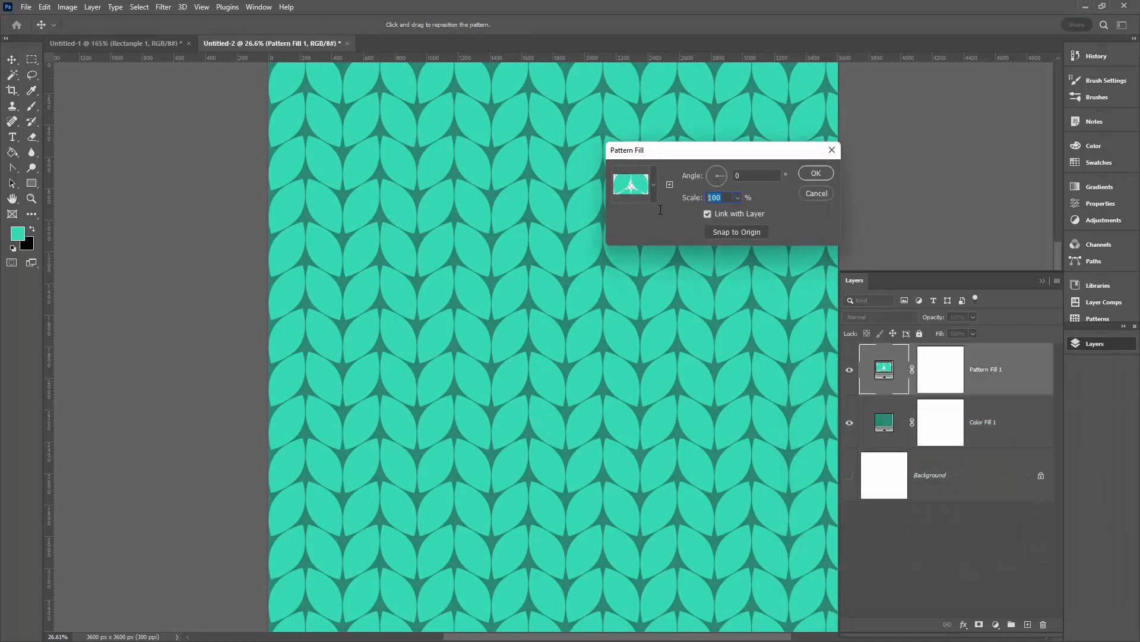
pyautogui.write('50')
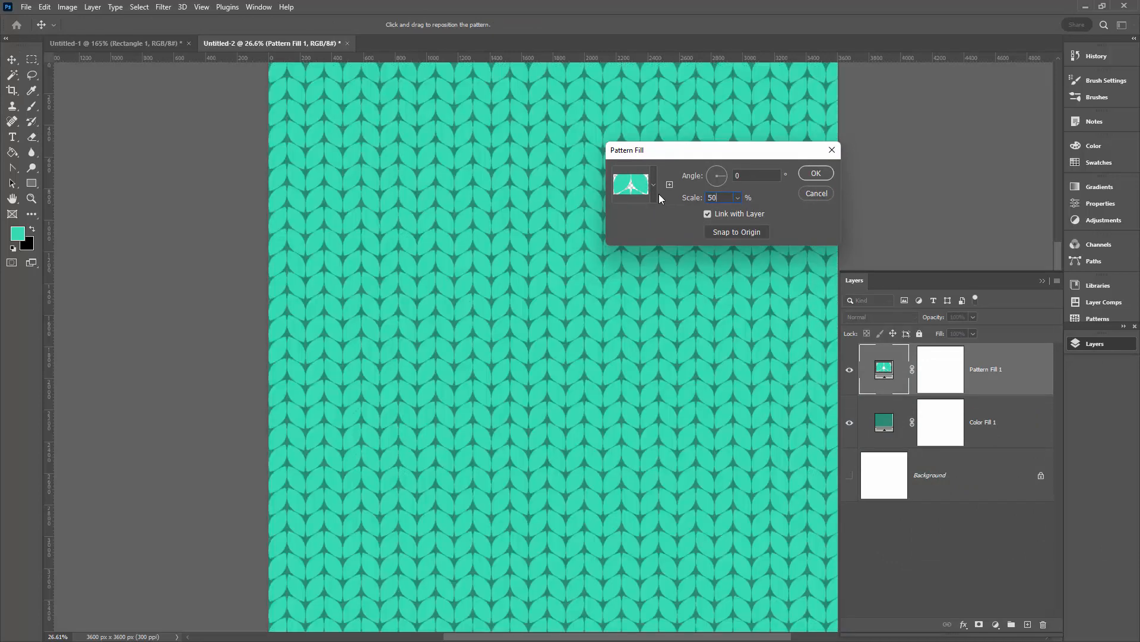
pyautogui.click(814, 172)
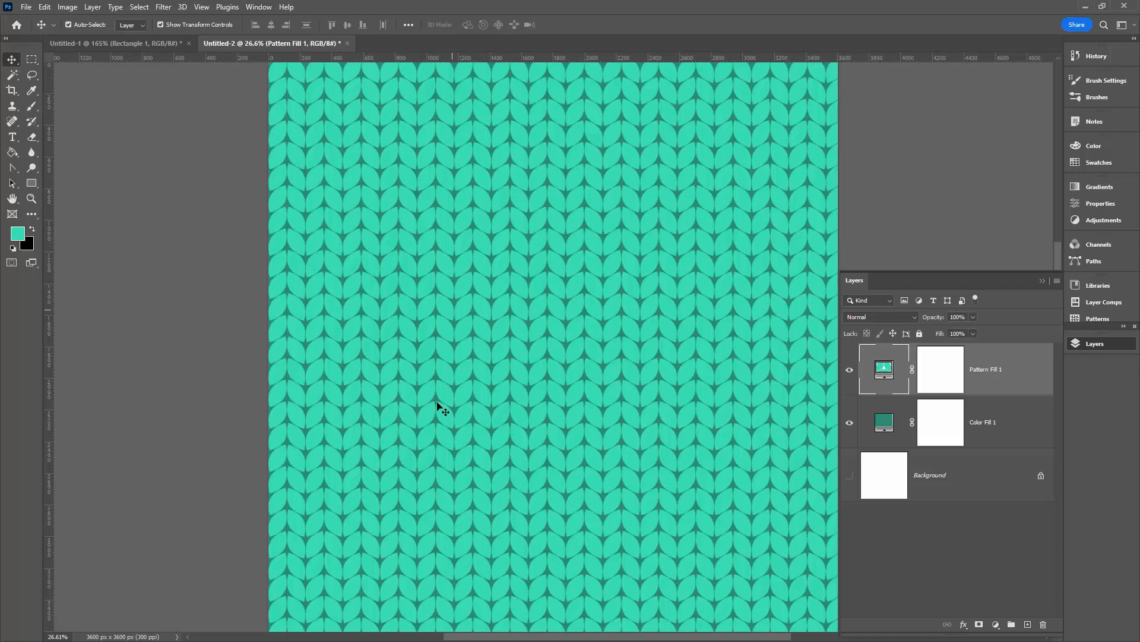
# Step: Rasterize the Pattern Fill 1 layer into pixels and toggle its visibility to check
pyautogui.rightClick(993, 369)
pyautogui.click(888, 320)
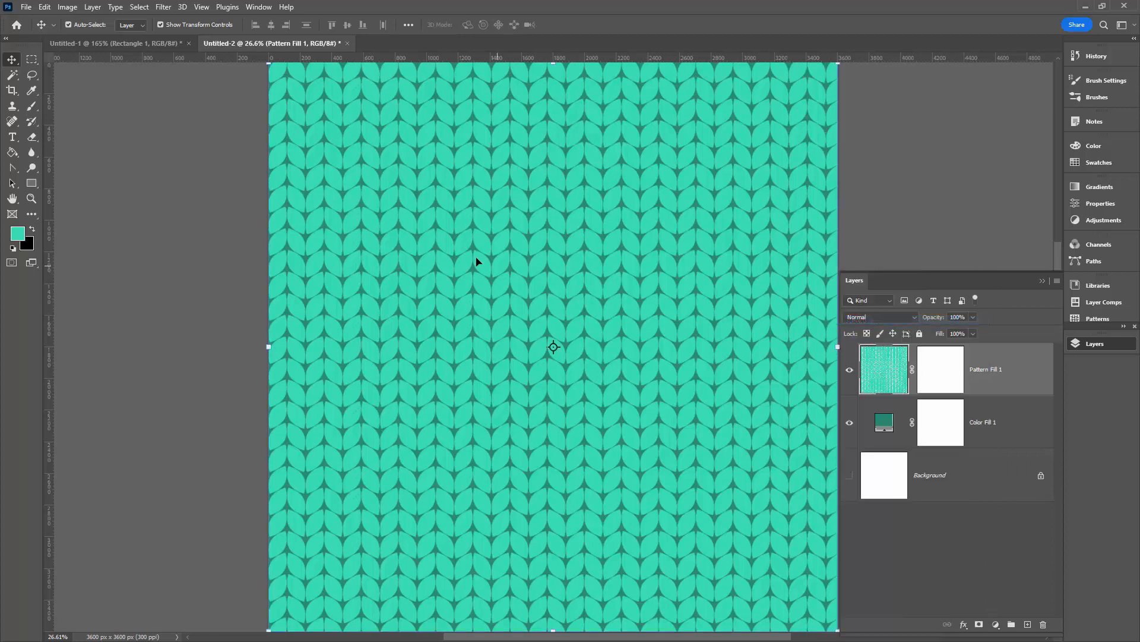
pyautogui.click(851, 372)
# Step: With the Paint Bucket, choose a light blue foreground colour and add a new empty Layer 1 on top
pyautogui.click(13, 152)
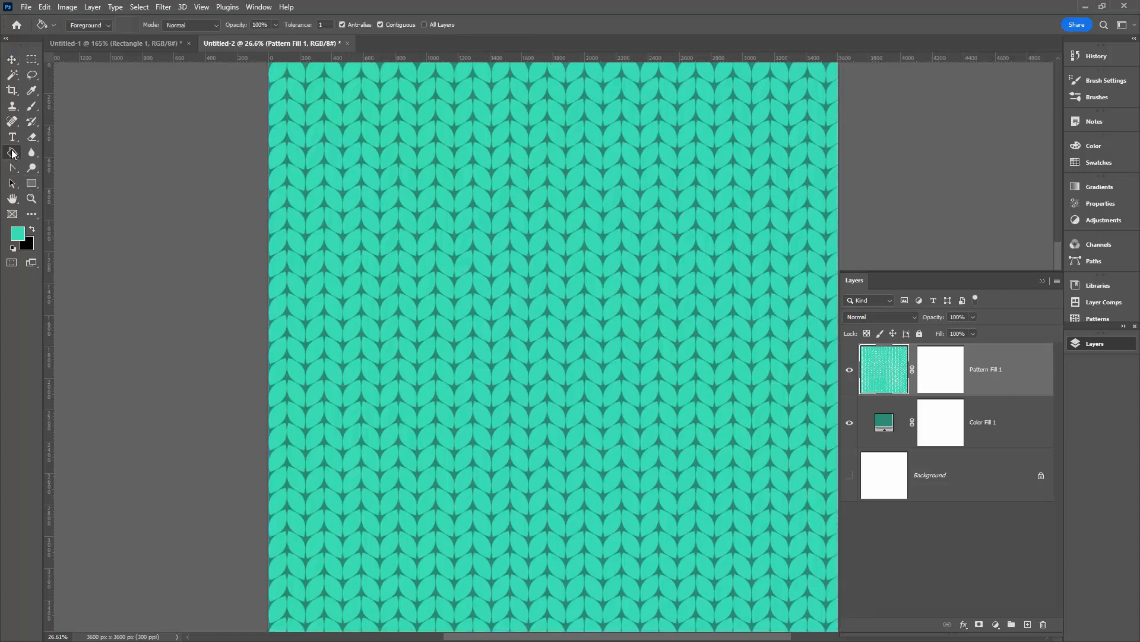
pyautogui.click(16, 235)
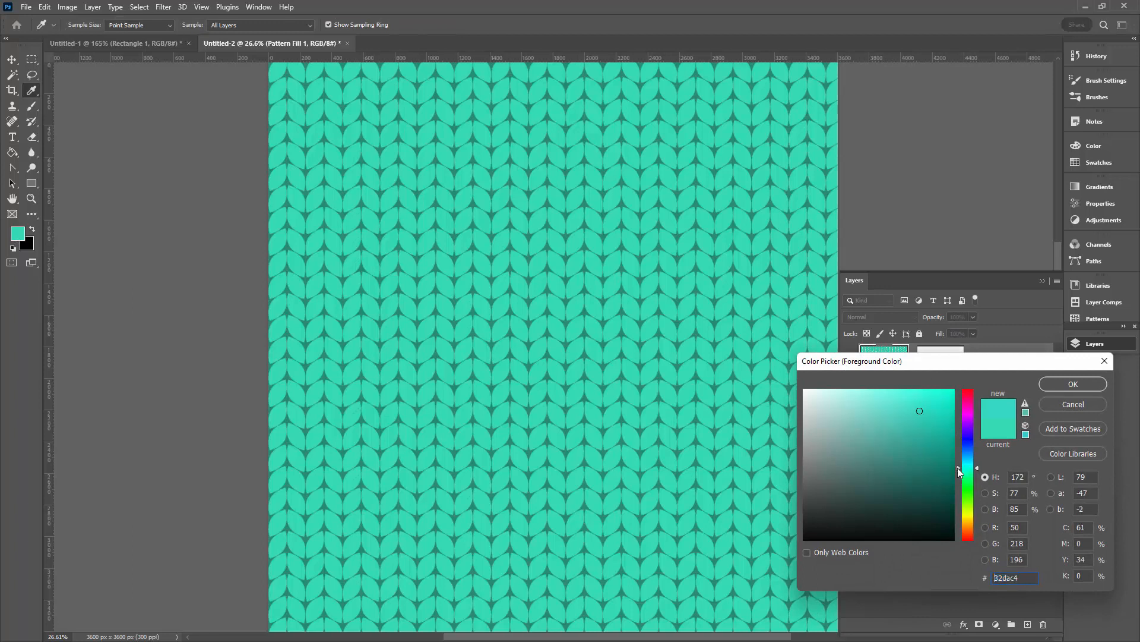
pyautogui.moveTo(957, 468); pyautogui.dragTo(959, 455)
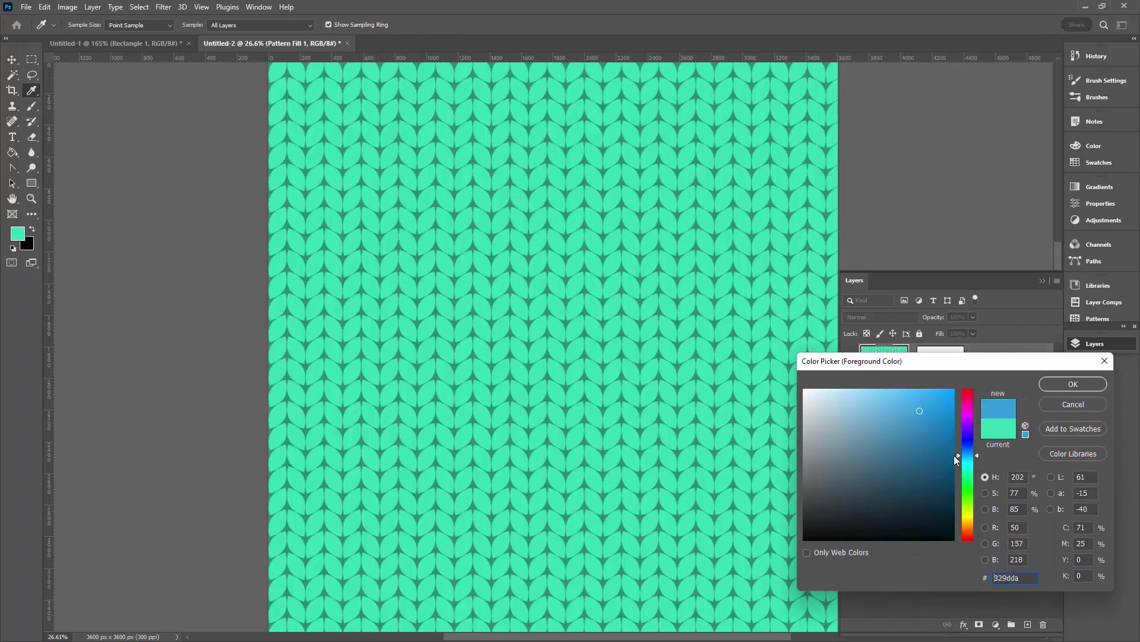
pyautogui.click(1073, 385)
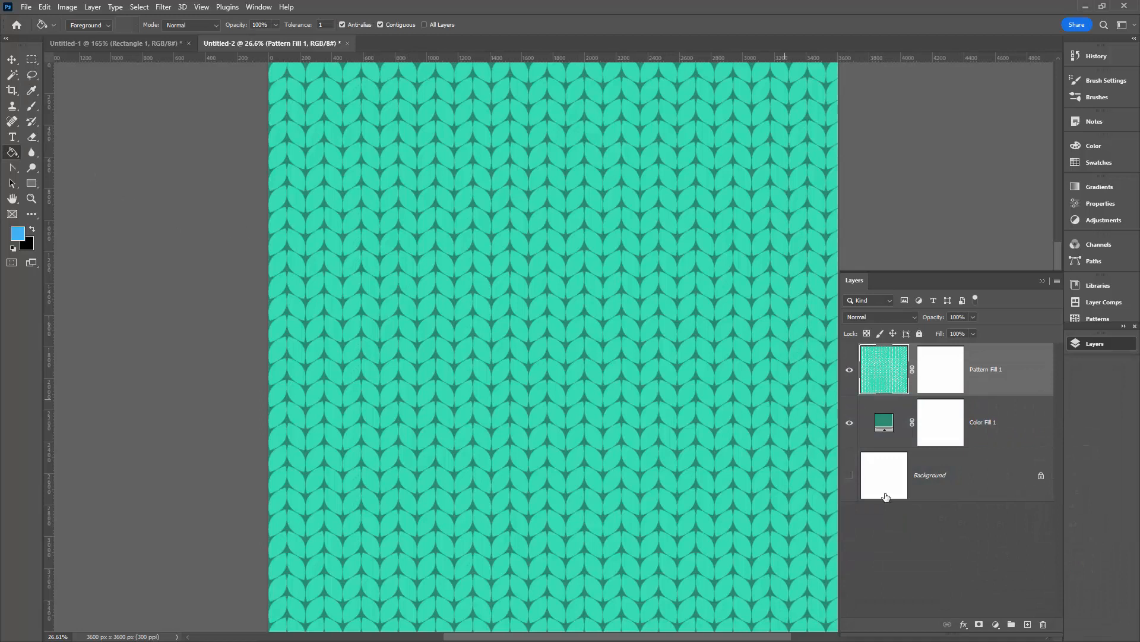
pyautogui.click(1029, 625)
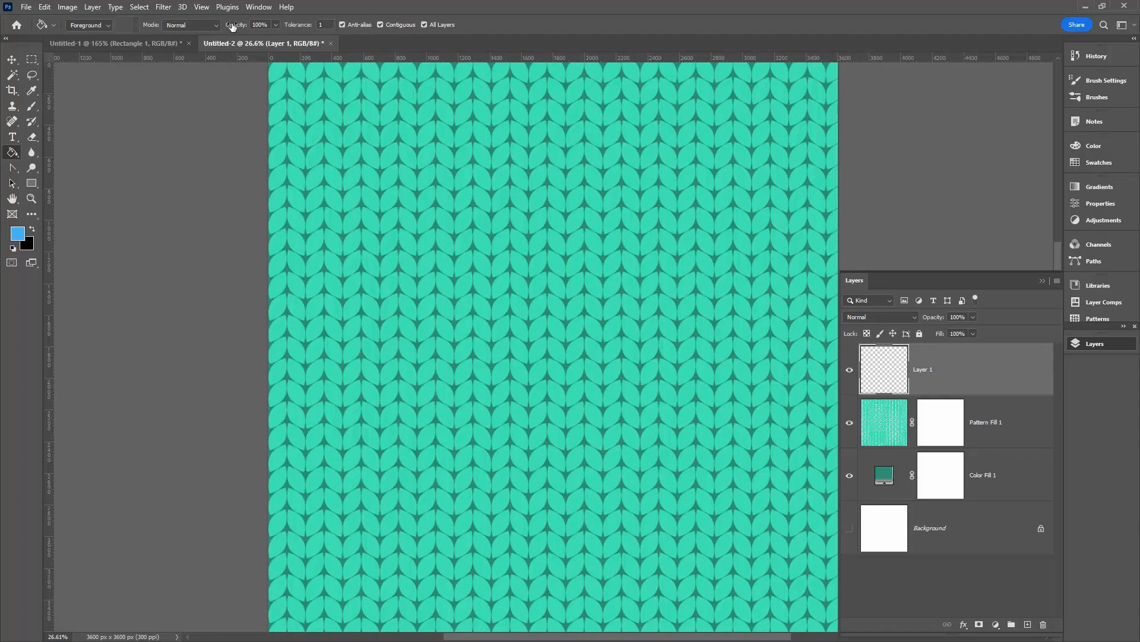
# Step: Adjust the fill tolerance and bucket-fill five stitches blue on Layer 1
pyautogui.click(287, 25)
pyautogui.write('0')
pyautogui.click(407, 240)
pyautogui.click(425, 243)
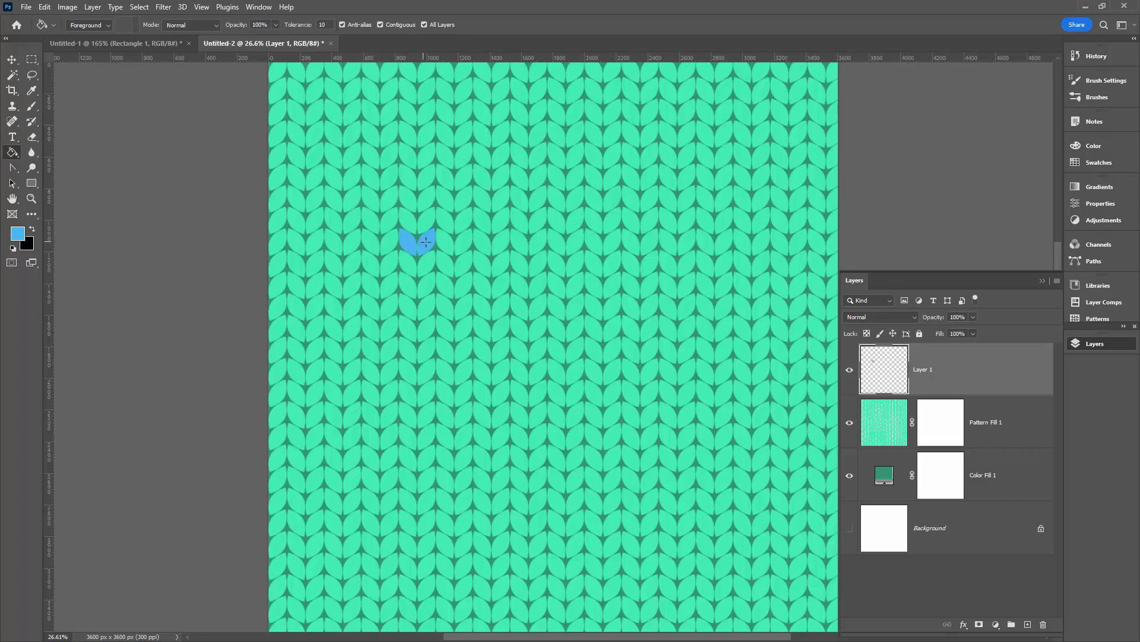
pyautogui.click(467, 242)
pyautogui.click(389, 286)
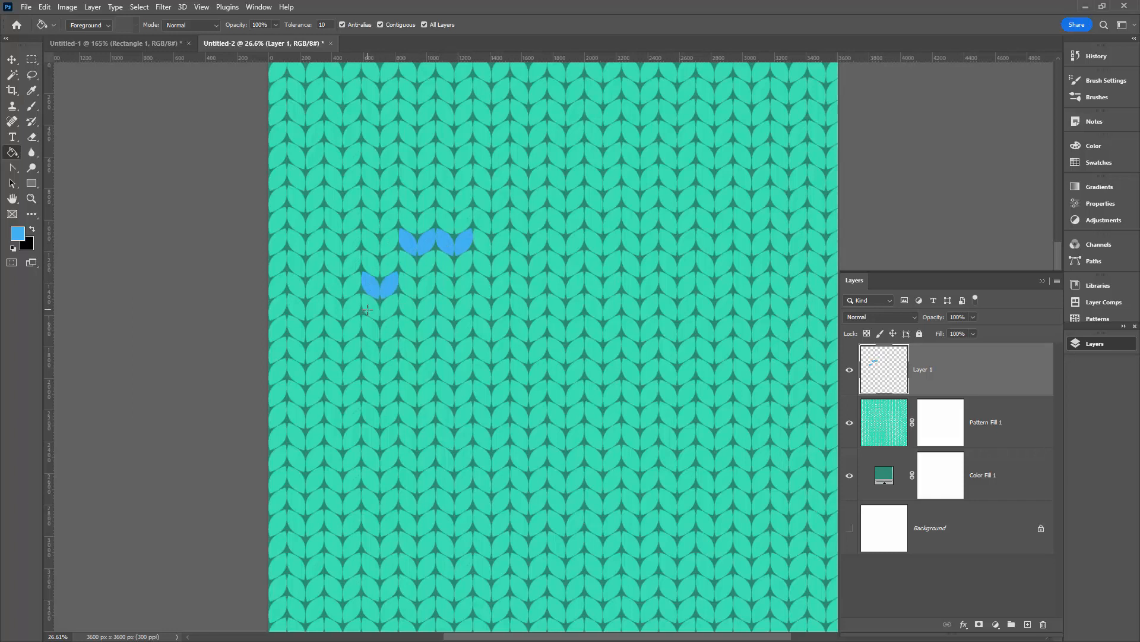
pyautogui.click(368, 308)
# Step: Change the foreground colour to a saturated yellow
pyautogui.click(17, 233)
pyautogui.click(968, 501)
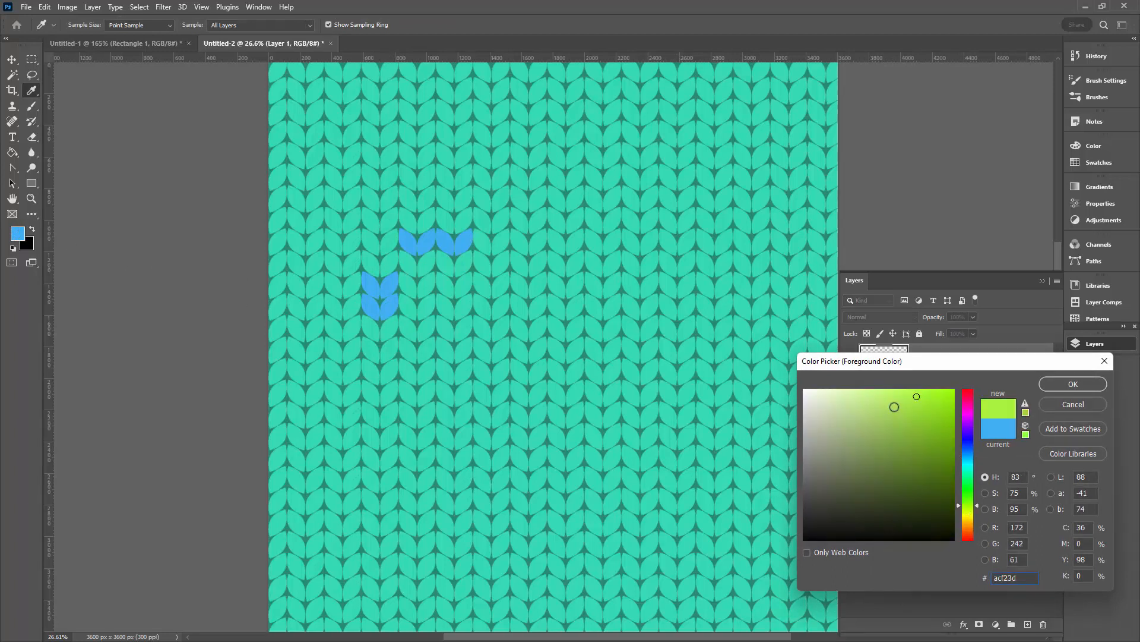
pyautogui.click(969, 520)
pyautogui.click(933, 398)
pyautogui.click(1074, 383)
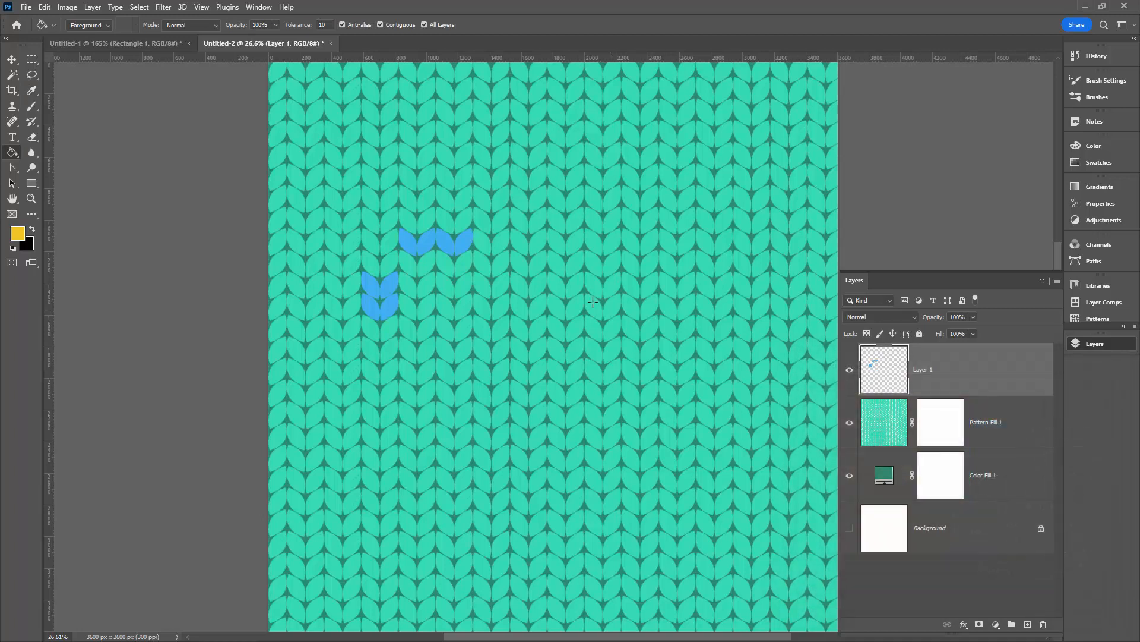
# Step: Bucket-fill a column of five stitches near the centre yellow
pyautogui.click(522, 312)
pyautogui.click(537, 307)
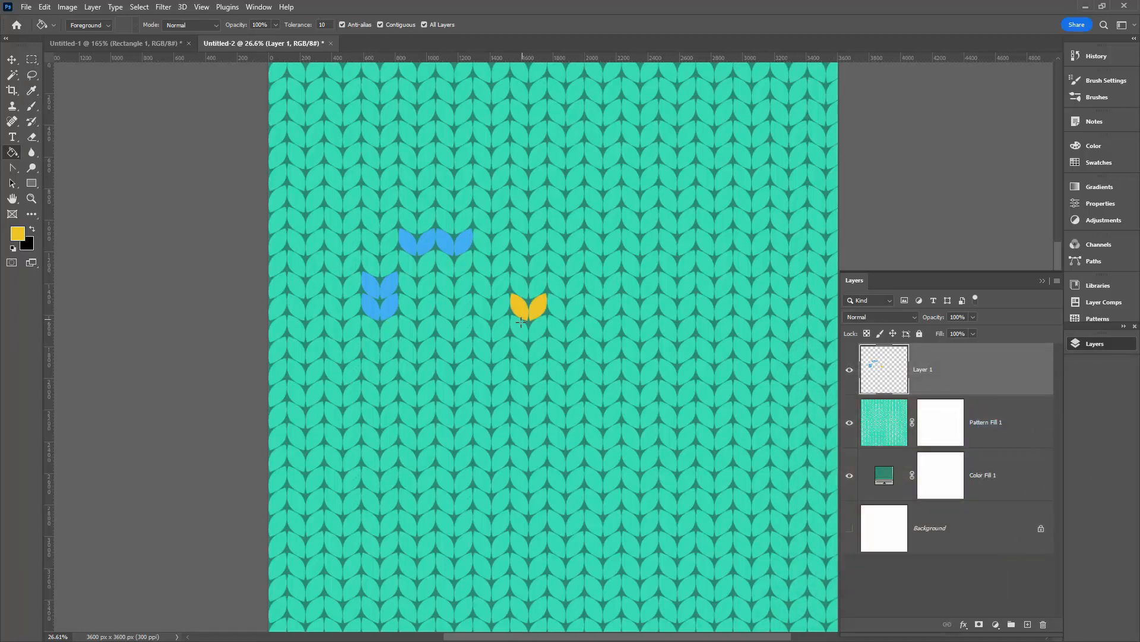
pyautogui.click(520, 329)
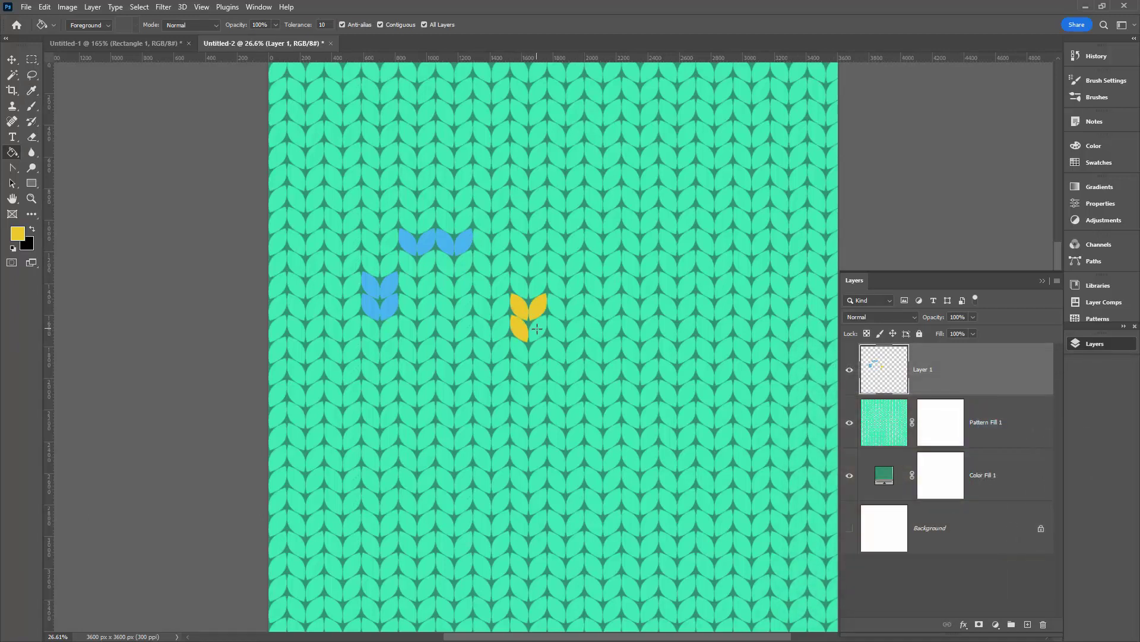
pyautogui.click(523, 288)
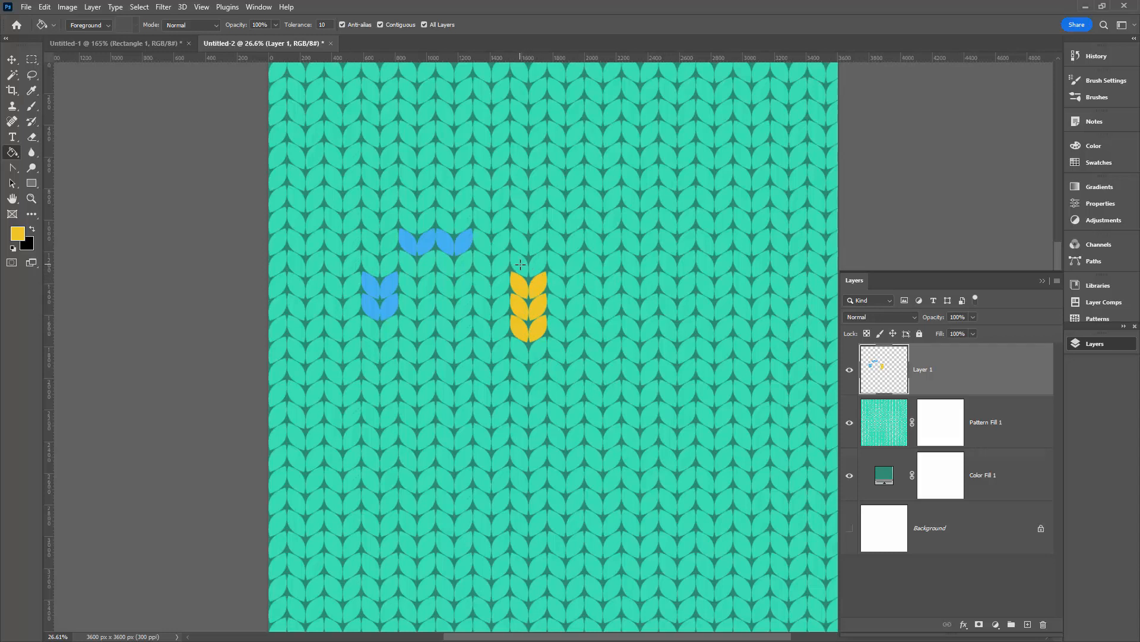
pyautogui.click(521, 266)
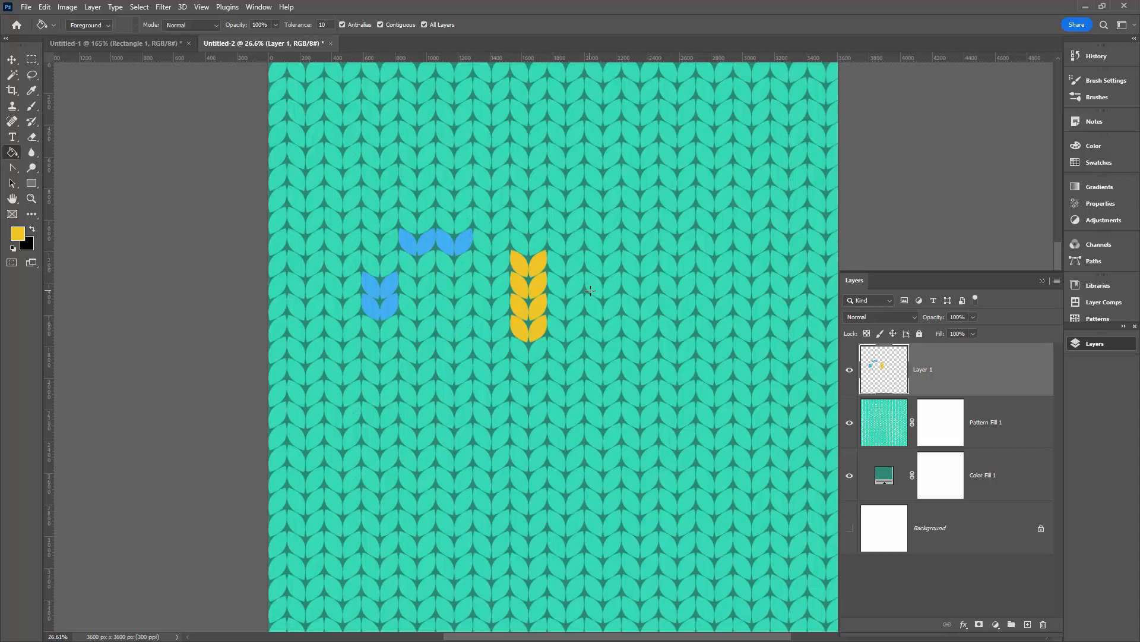
# Step: In the leaf tile document, set the Ellipse 1 copy 3 and copy 2 shape fills to black
pyautogui.click(107, 43)
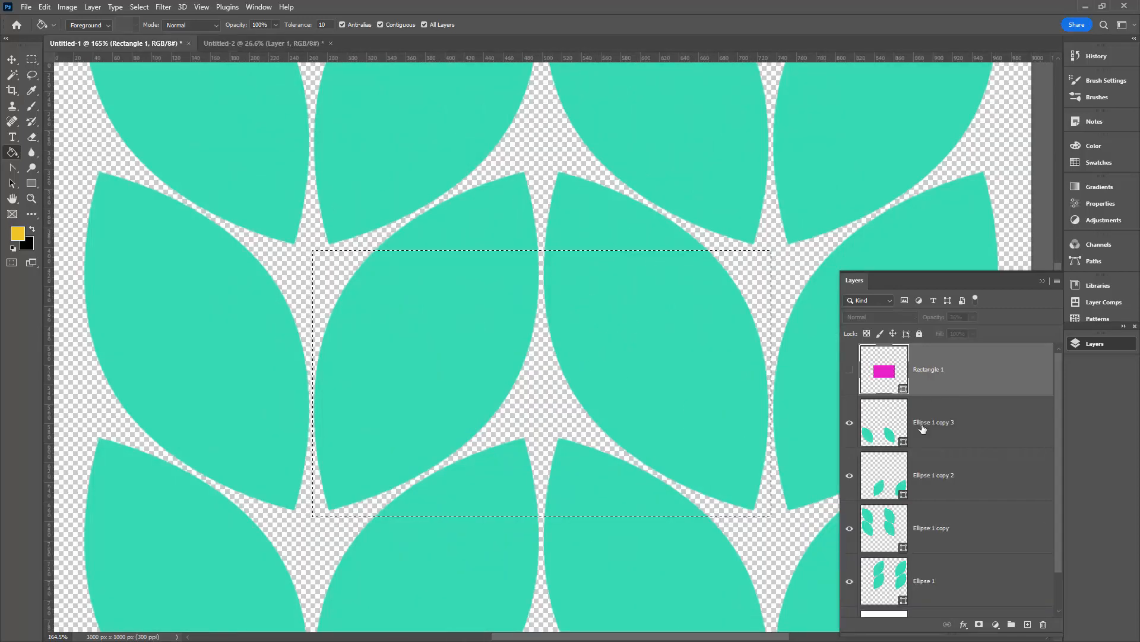
pyautogui.click(929, 431)
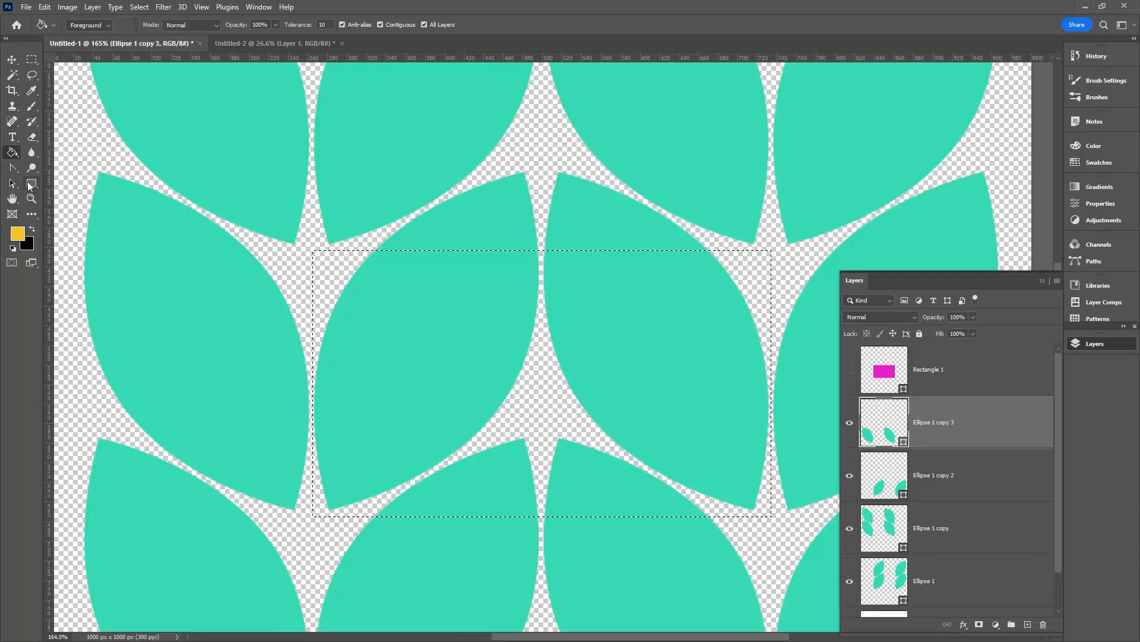
pyautogui.click(31, 182)
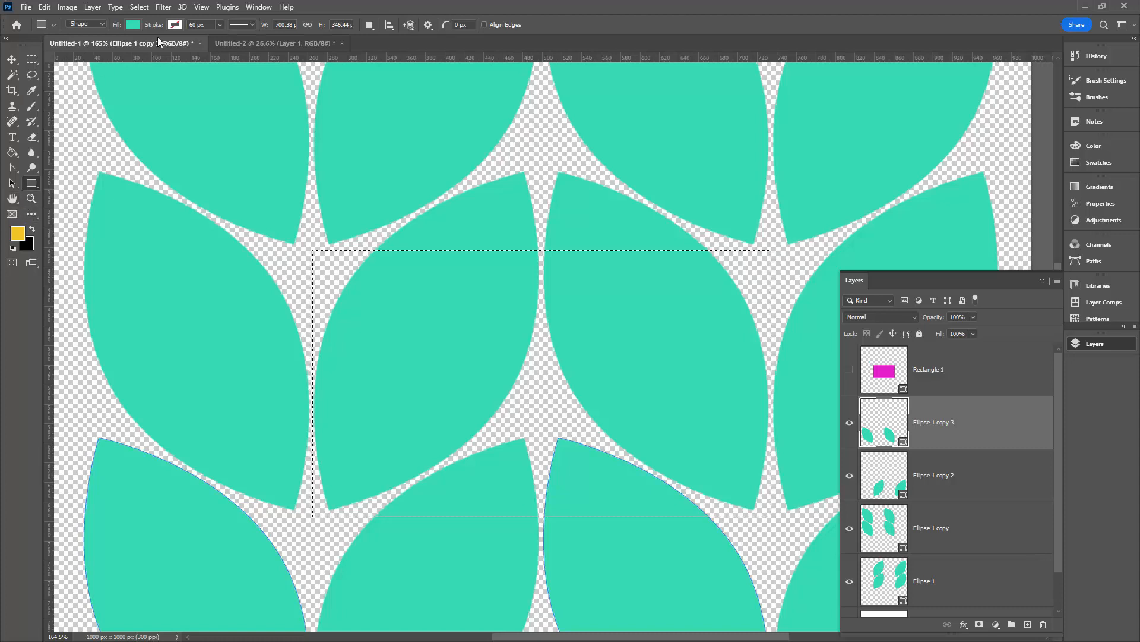
pyautogui.click(136, 25)
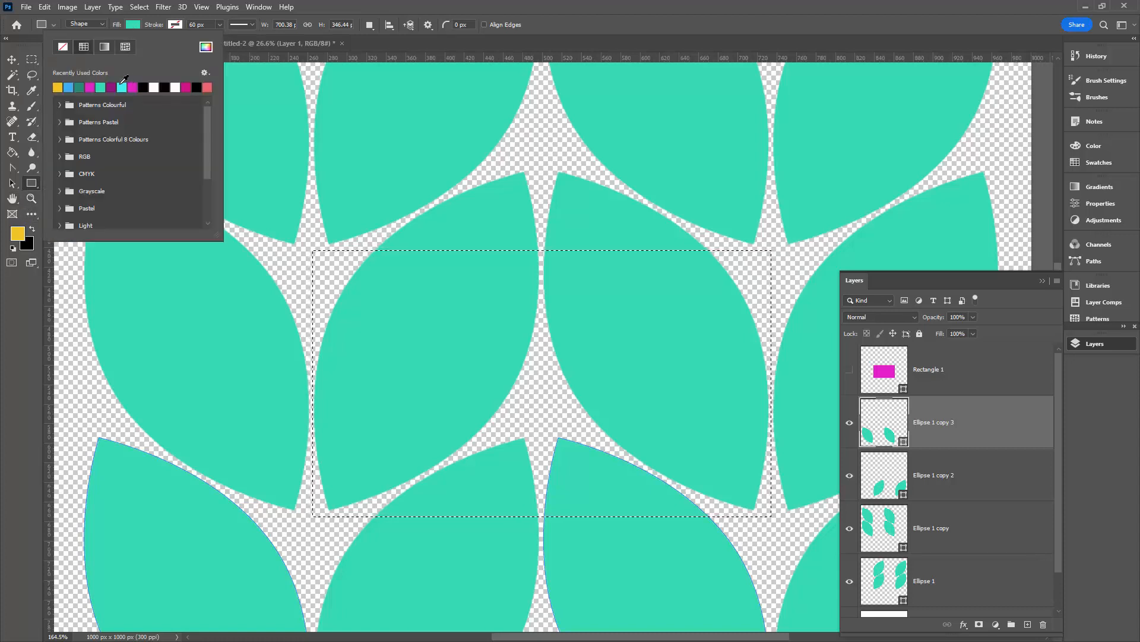
pyautogui.click(143, 88)
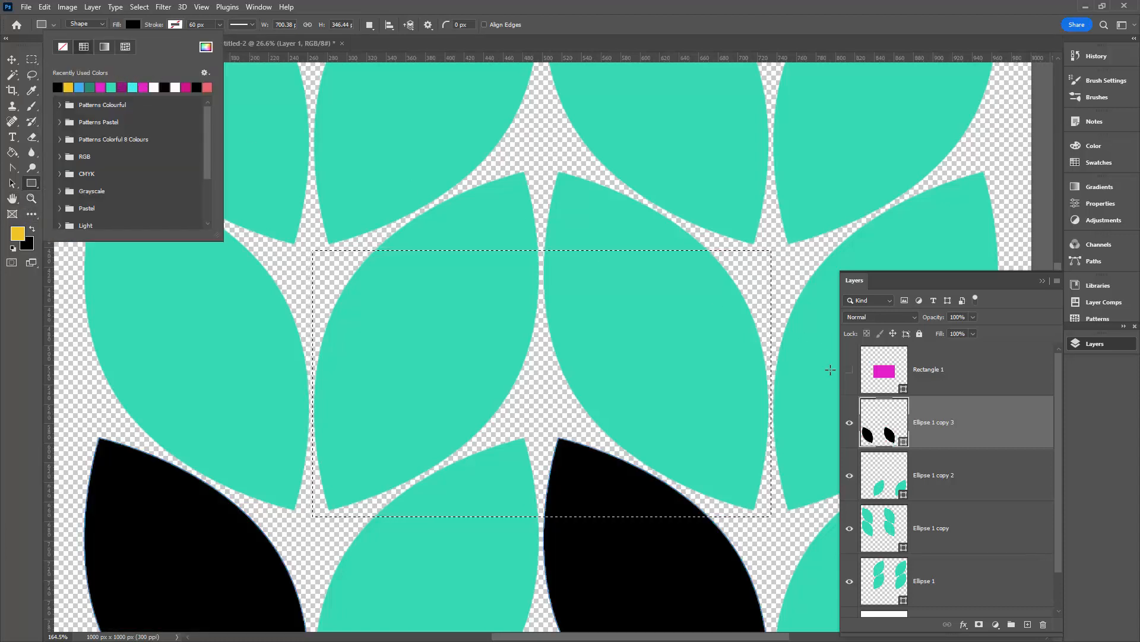
pyautogui.click(942, 488)
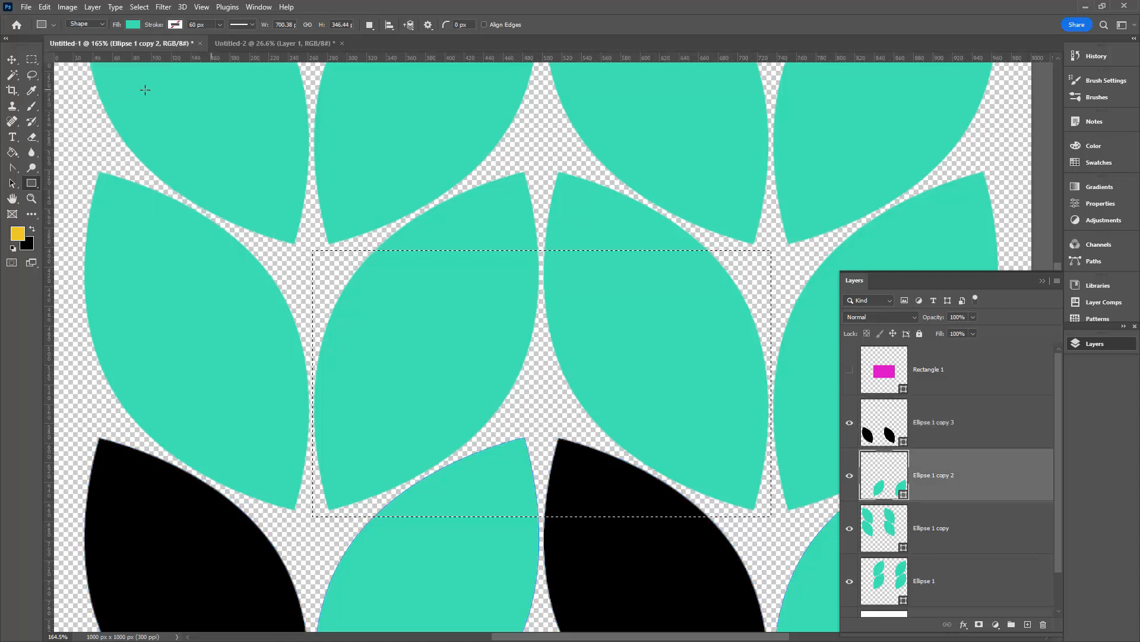
pyautogui.click(132, 25)
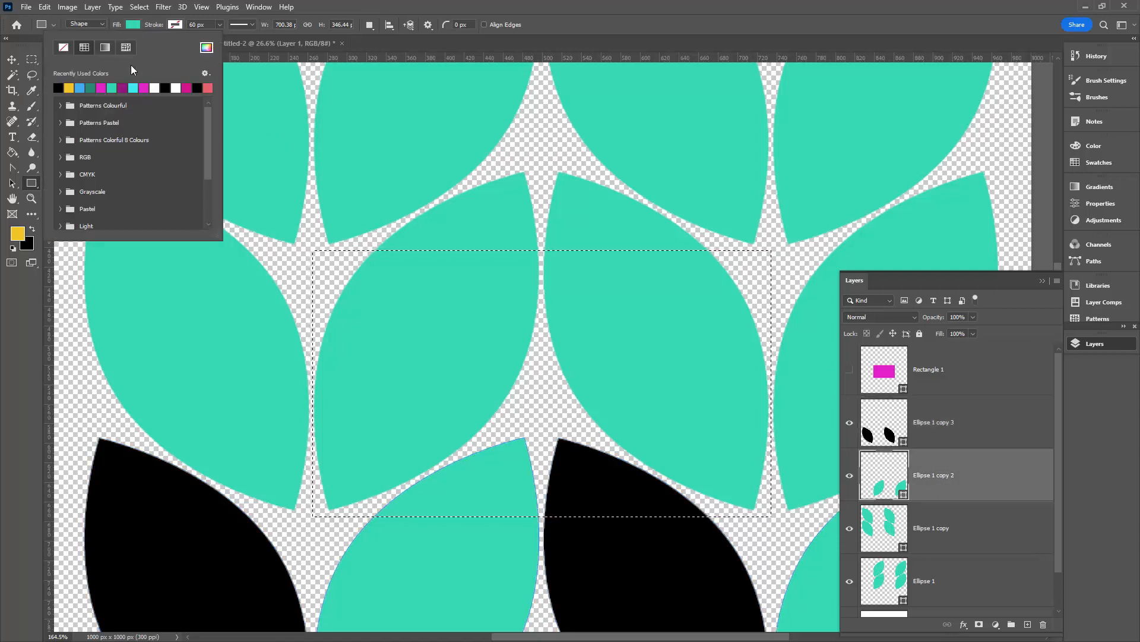
pyautogui.click(163, 88)
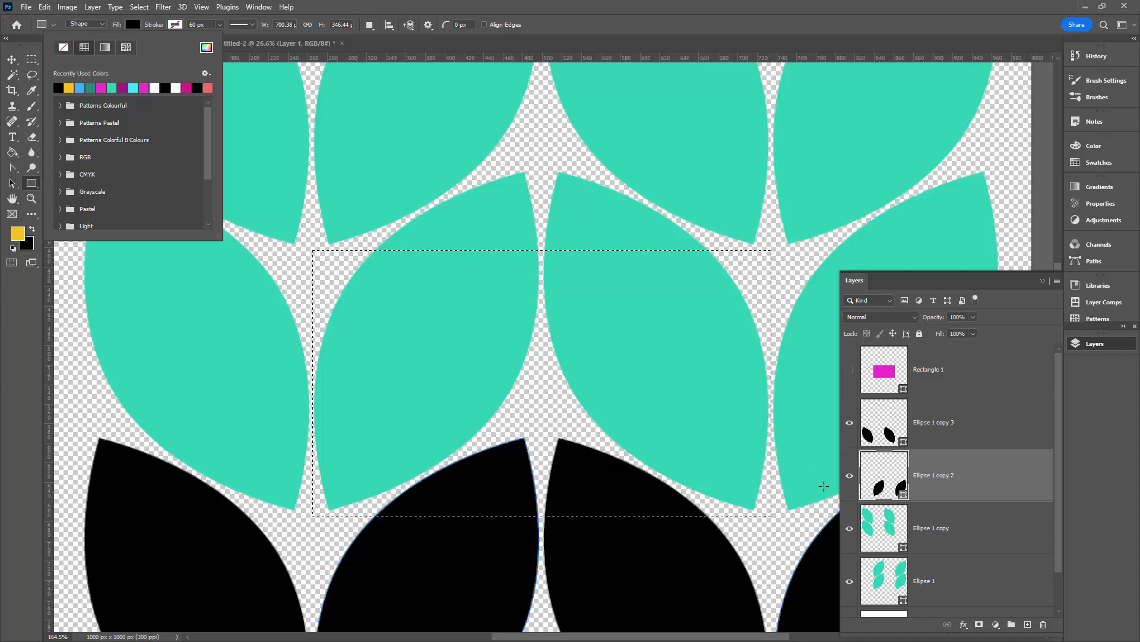
# Step: Set the Ellipse 1 copy and Ellipse 1 shape fills to black as well
pyautogui.click(942, 529)
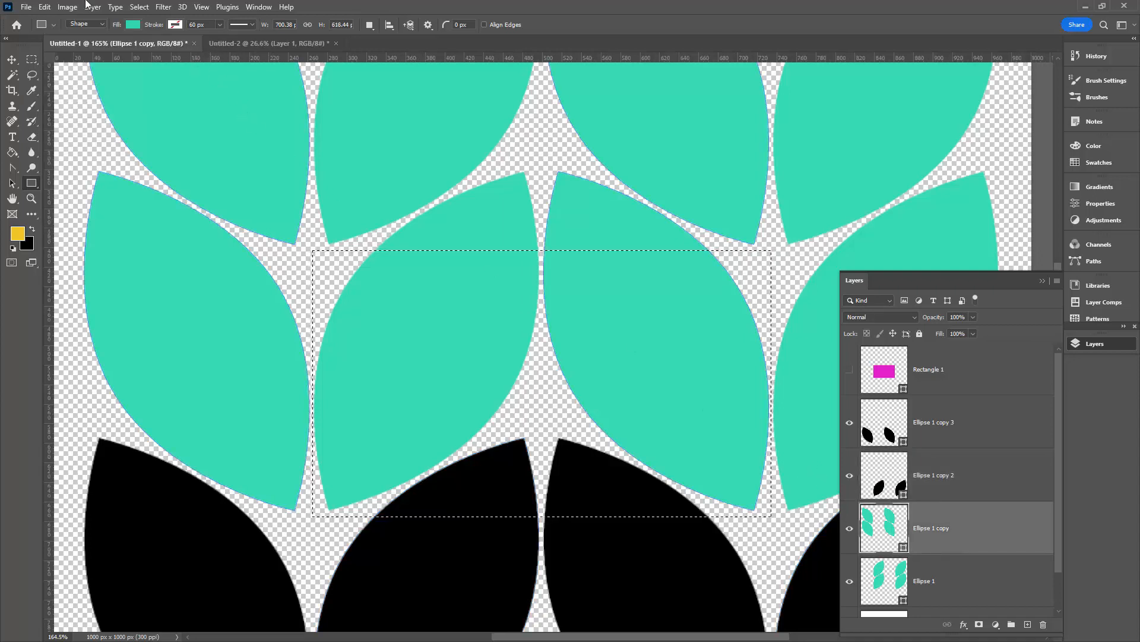
pyautogui.click(132, 25)
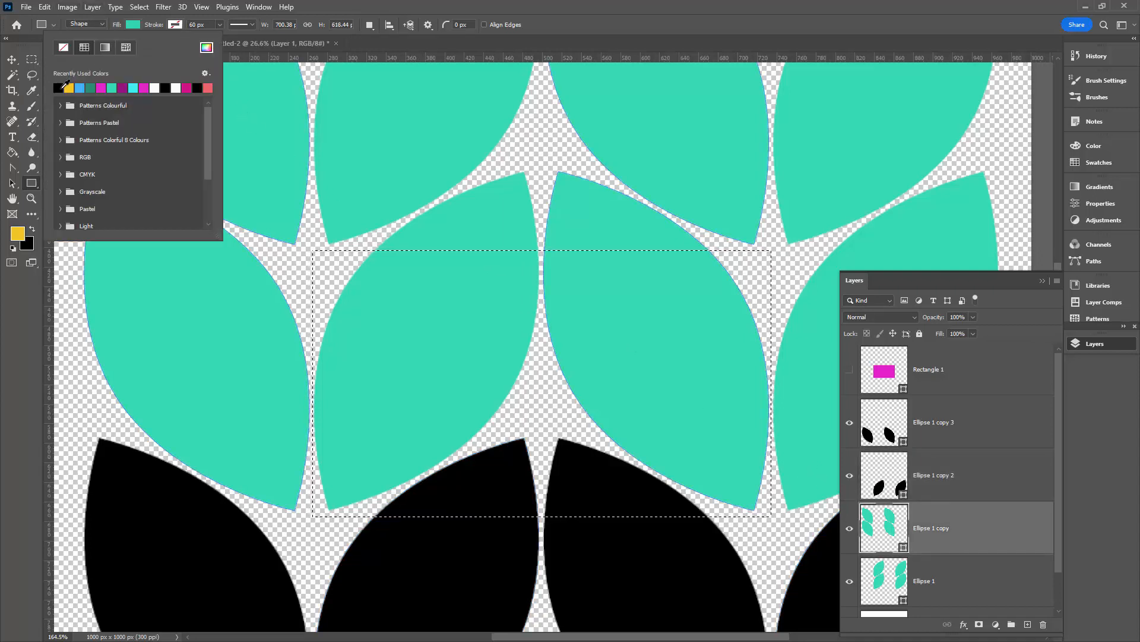
pyautogui.click(163, 88)
pyautogui.click(953, 584)
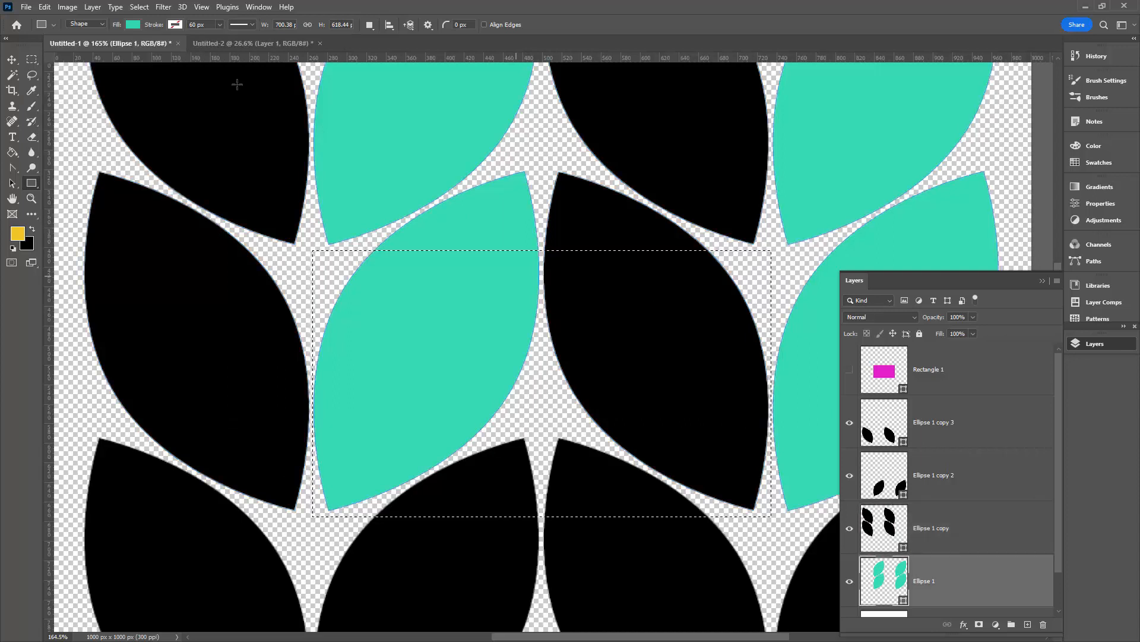
pyautogui.click(132, 25)
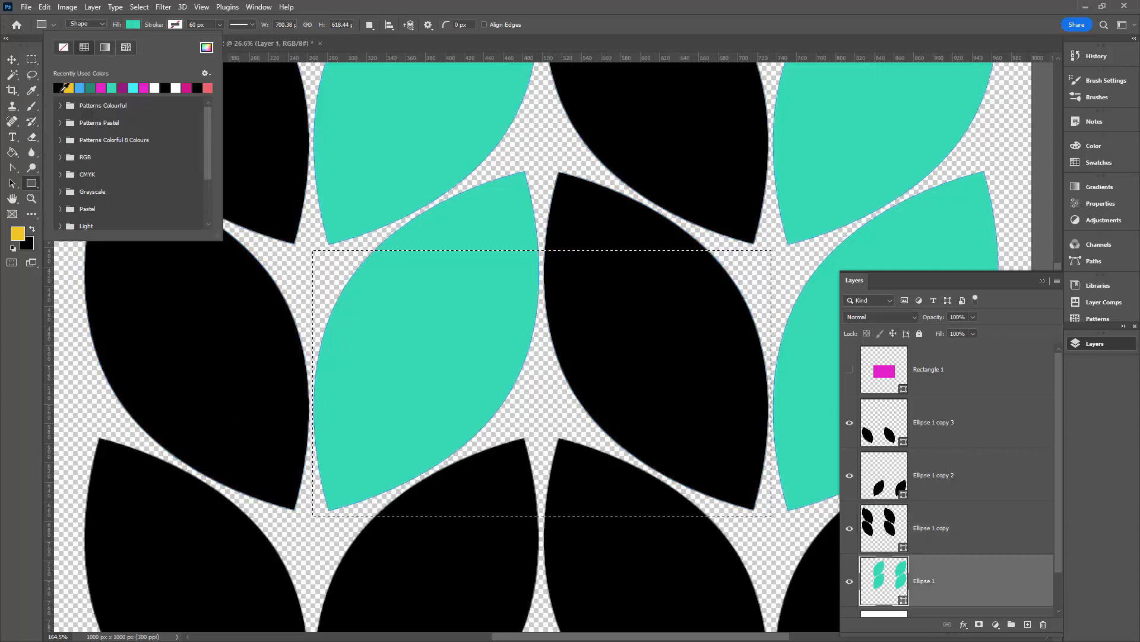
pyautogui.click(59, 87)
pyautogui.scroll(-2, 894, 366)
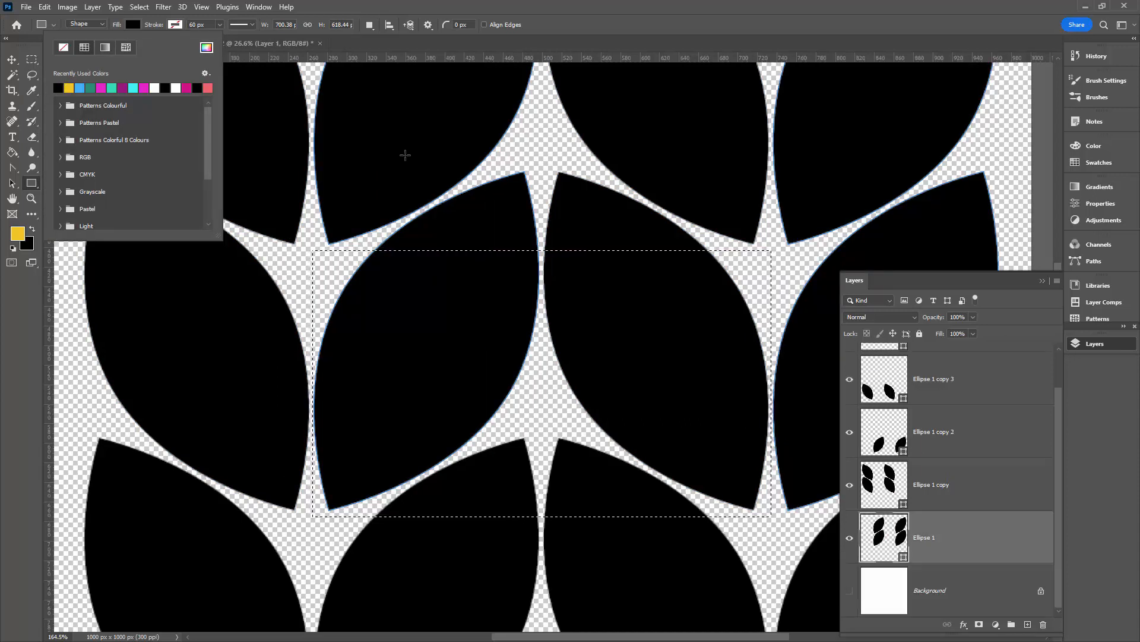
pyautogui.click(359, 11)
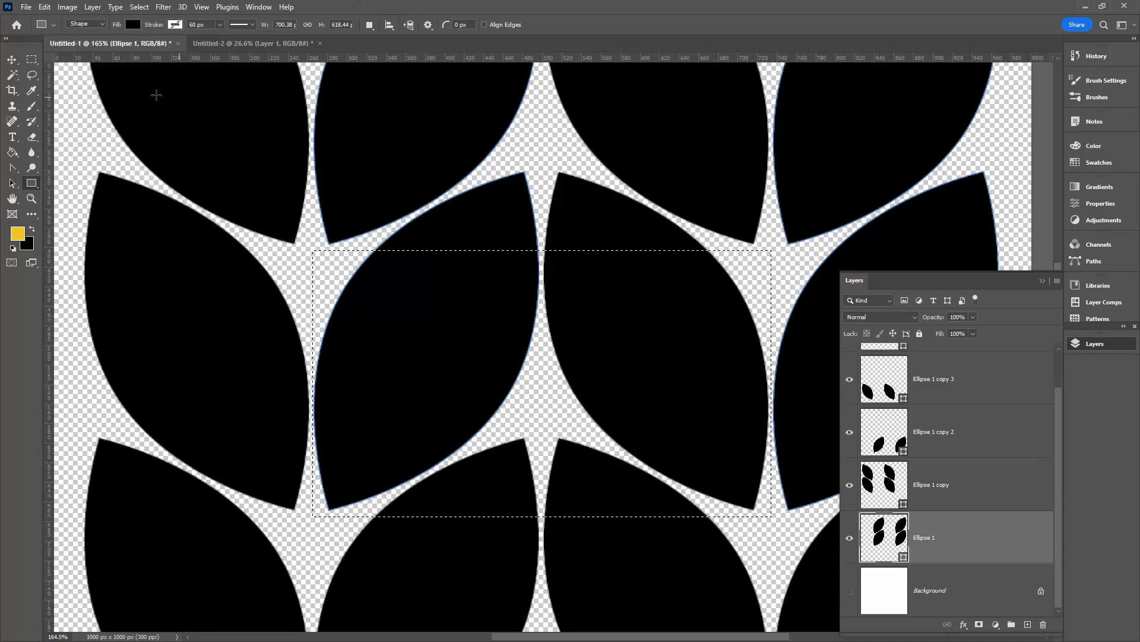
# Step: Define the black leaf tile as a pattern, then hide Layer 1 and Pattern Fill 1 in the knit document
pyautogui.click(45, 8)
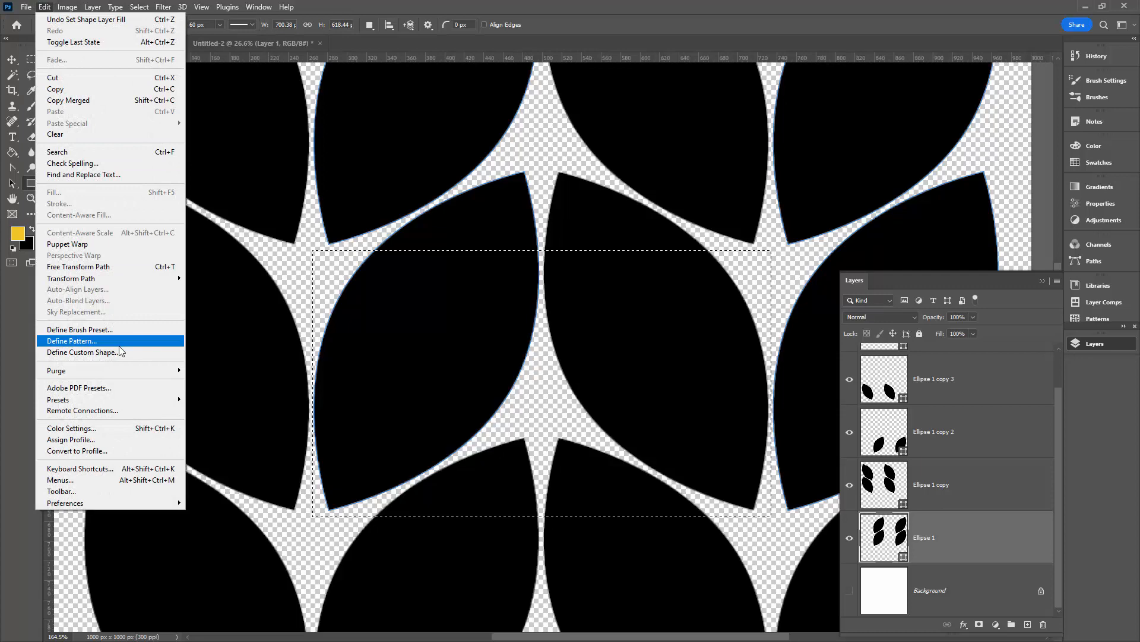
pyautogui.click(79, 340)
pyautogui.click(538, 509)
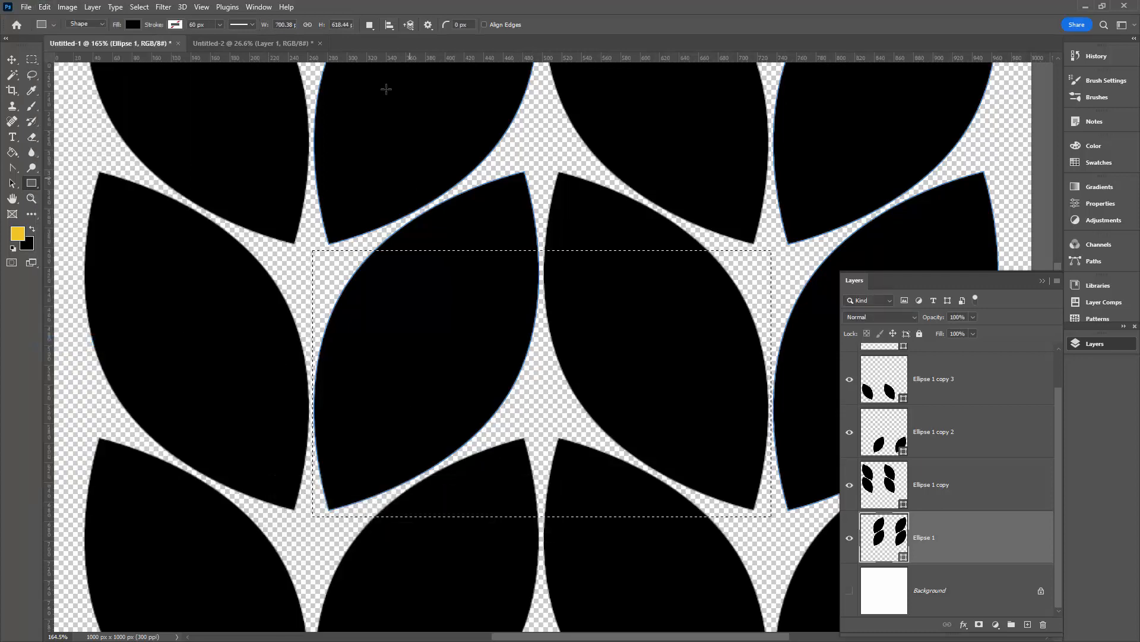
pyautogui.click(255, 44)
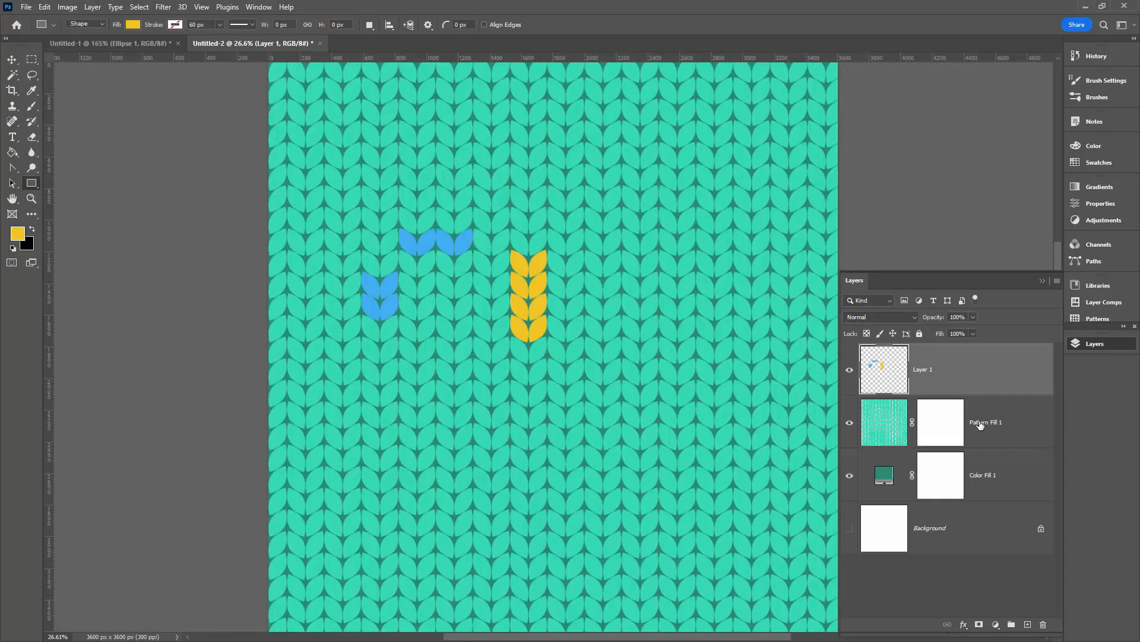
pyautogui.moveTo(850, 369); pyautogui.dragTo(851, 432)
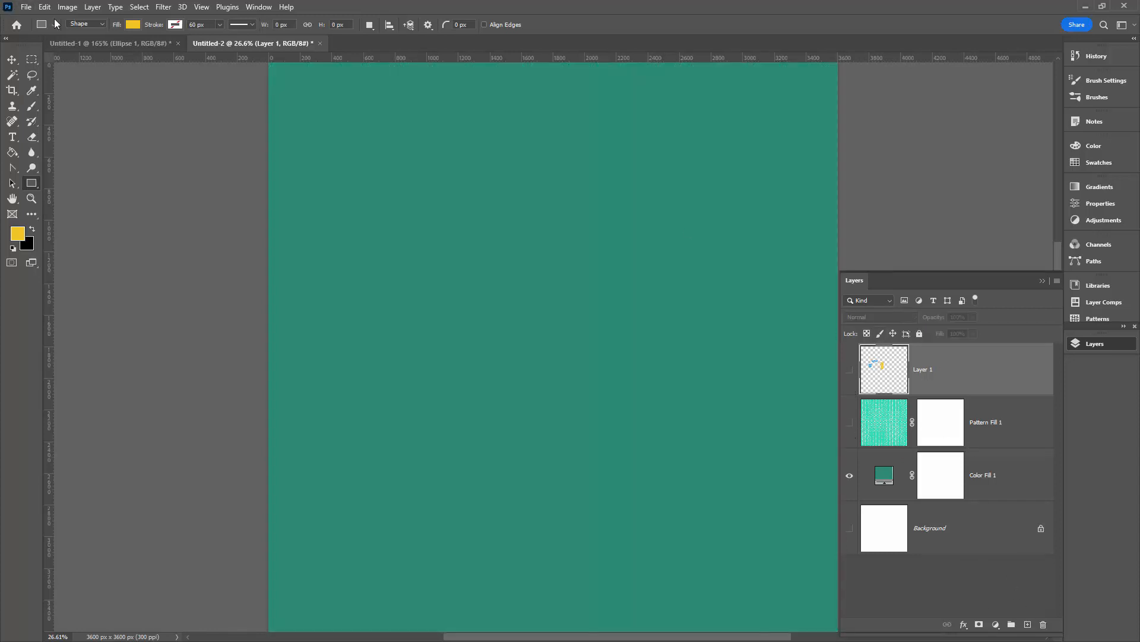
# Step: Add Pattern Fill 2 using the new black leaf pattern and reduce its scale to 50
pyautogui.click(91, 7)
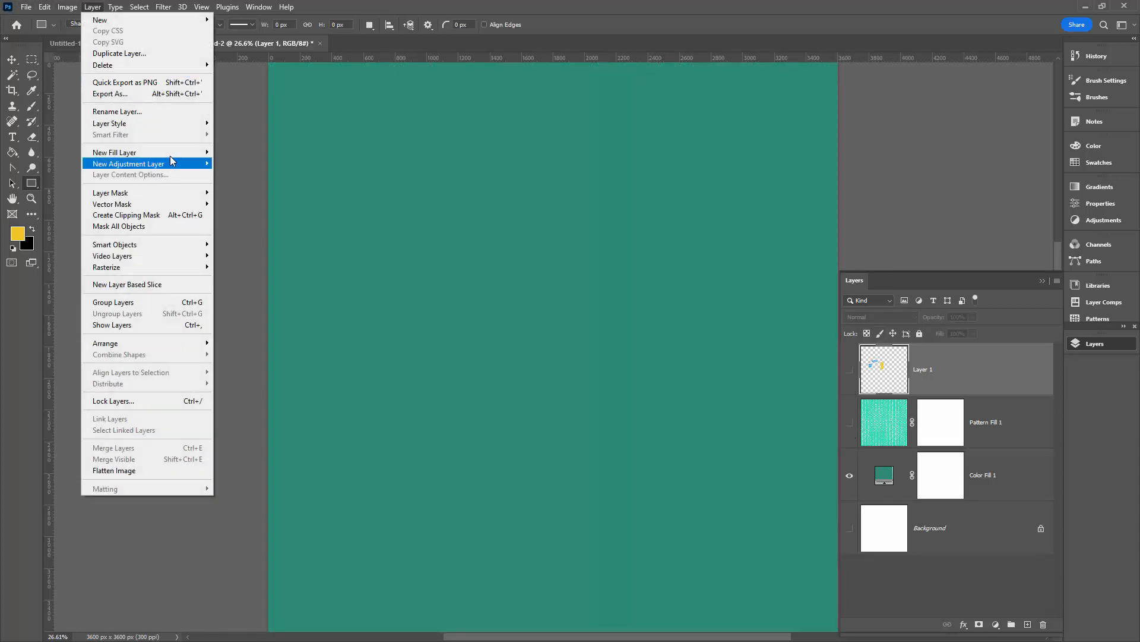
pyautogui.click(234, 174)
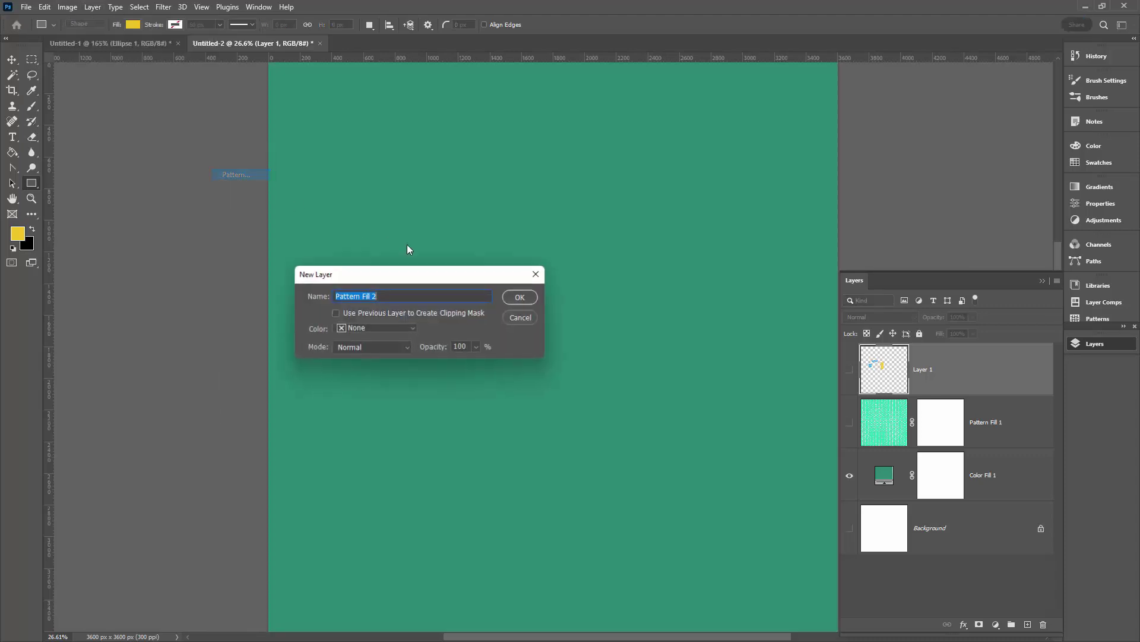
pyautogui.click(519, 297)
pyautogui.click(654, 188)
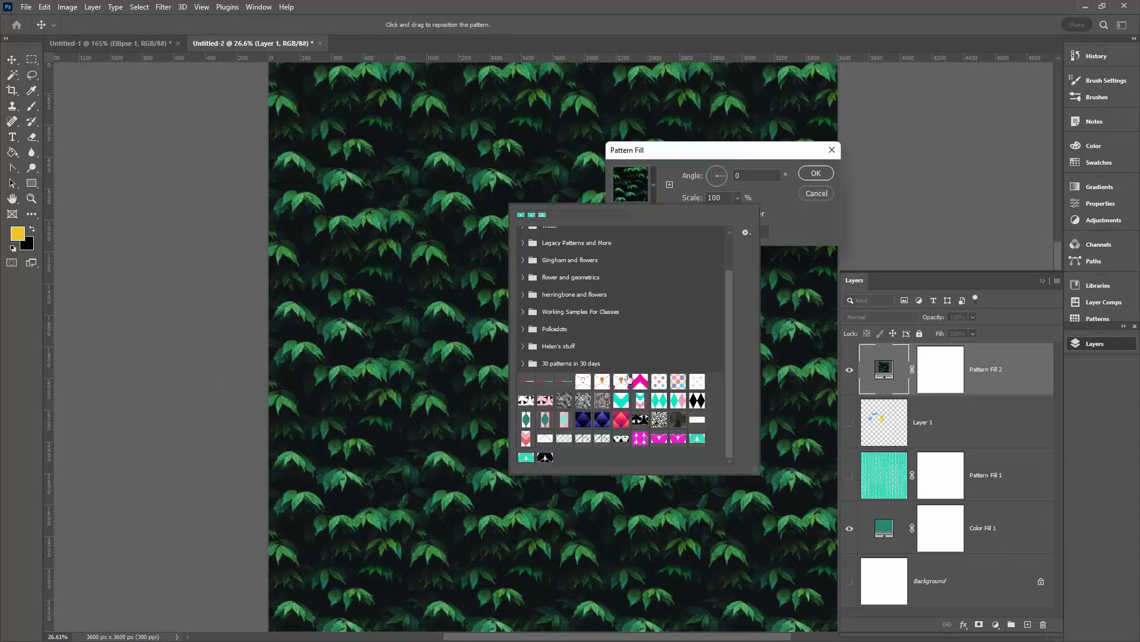
pyautogui.click(544, 457)
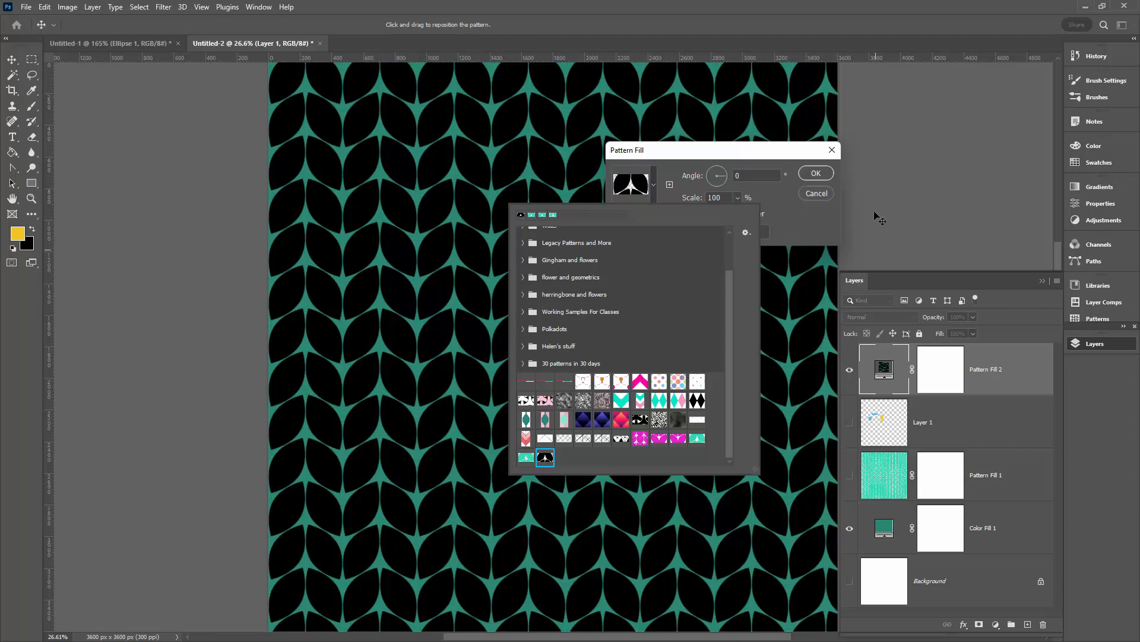
pyautogui.click(808, 177)
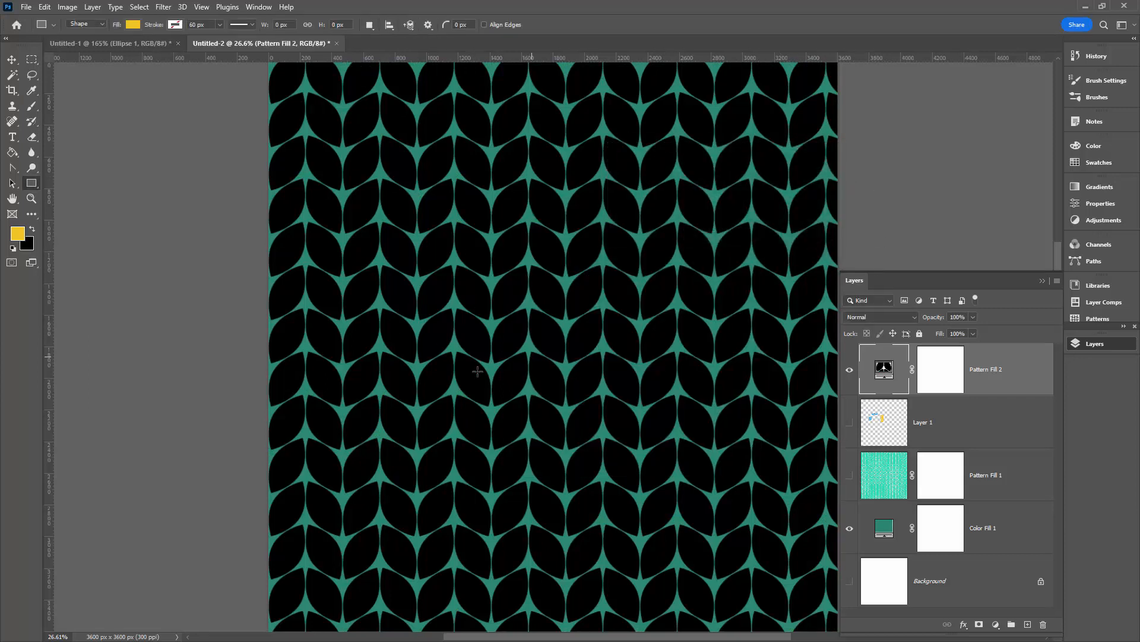
pyautogui.doubleClick(883, 369)
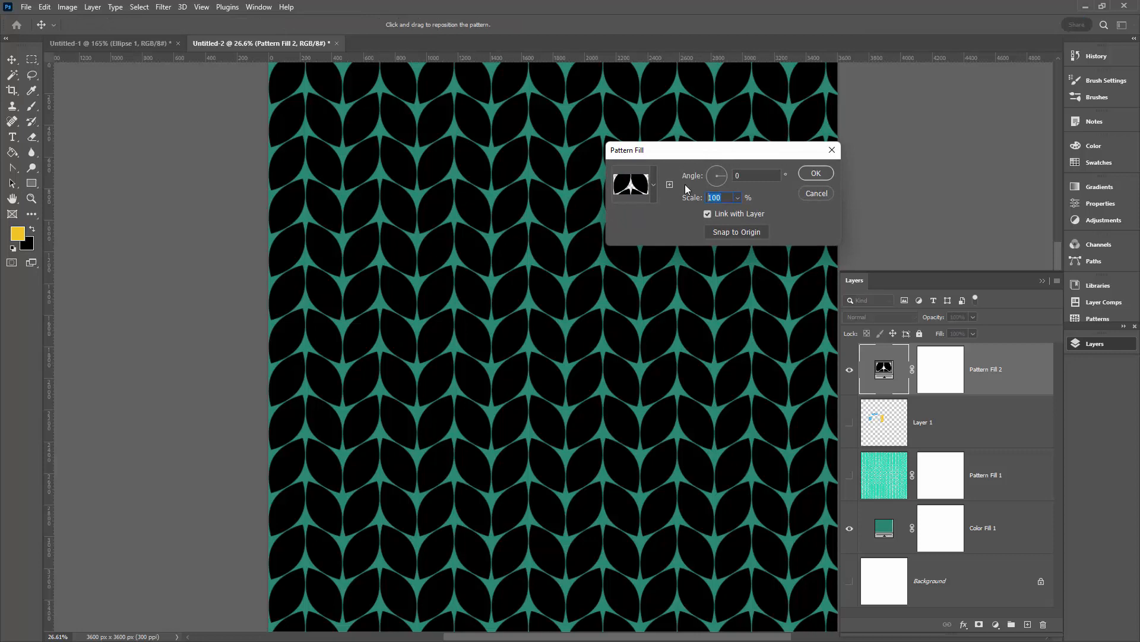
pyautogui.write('50')
pyautogui.press('Return')
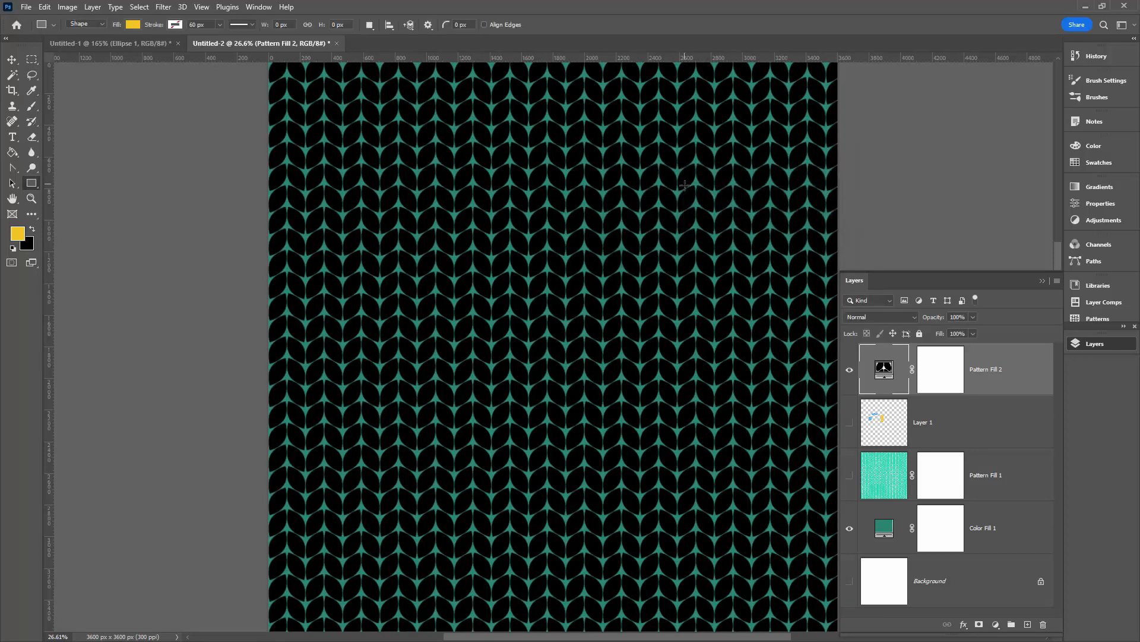